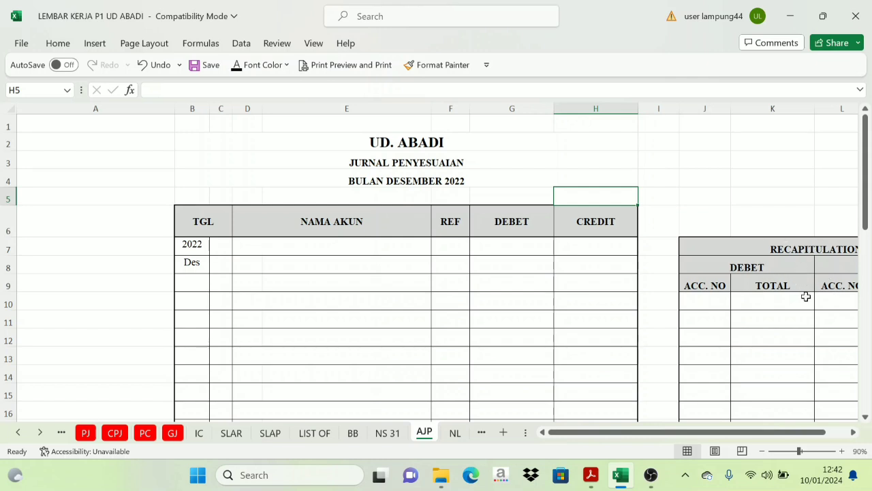
- Look over the BB general ledger and NS 31 trial balance sheets, and return to the AJP adjusting journal
click(393, 150)
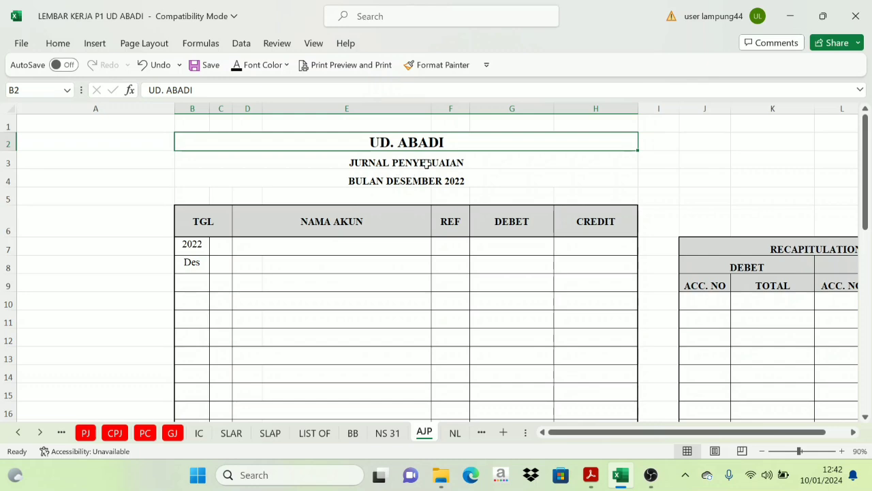
click(353, 433)
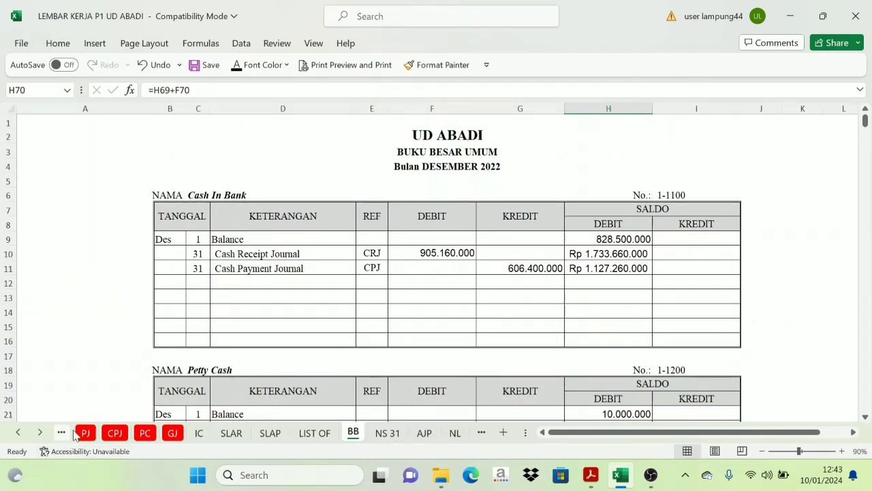
click(390, 433)
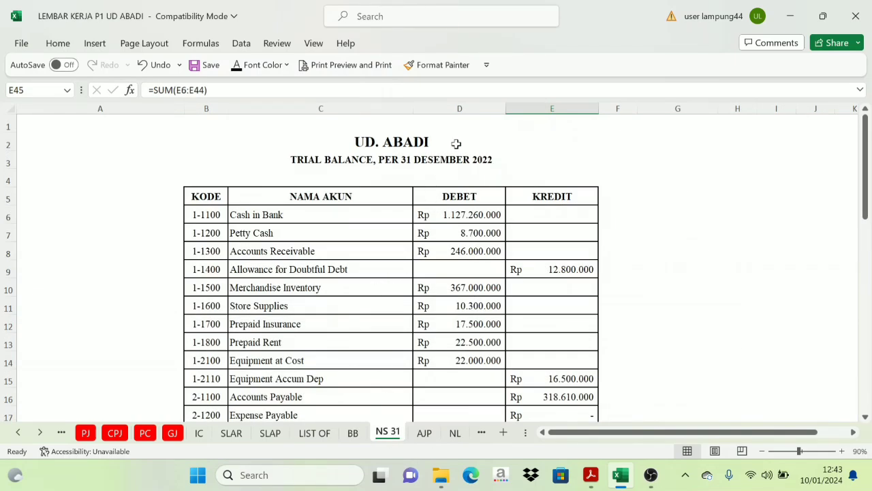
click(424, 434)
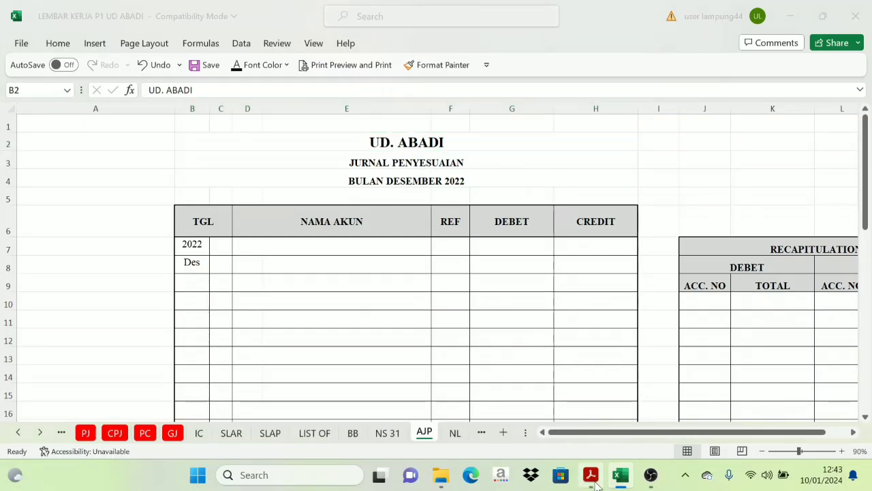
- Switch to Acrobat Reader and read adjustment memo BM12-1 with its four year-end adjustment items
click(590, 475)
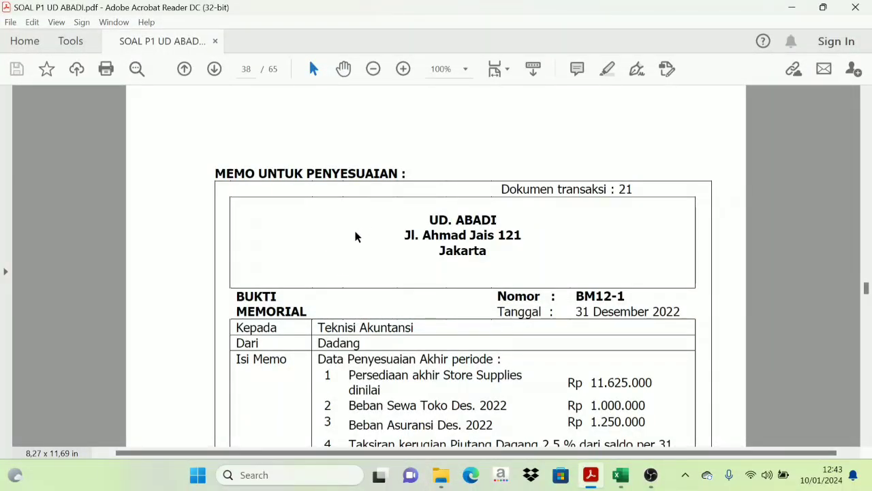
scroll(356, 235, down, 1)
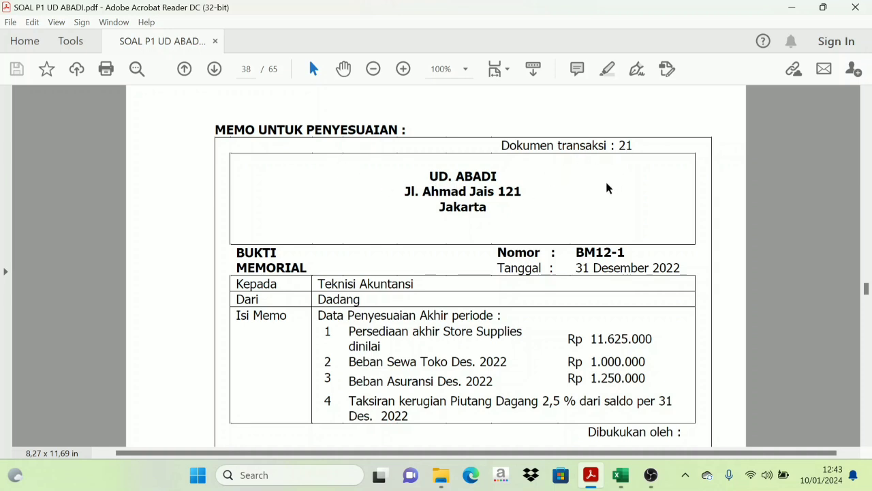
scroll(398, 291, down, 1)
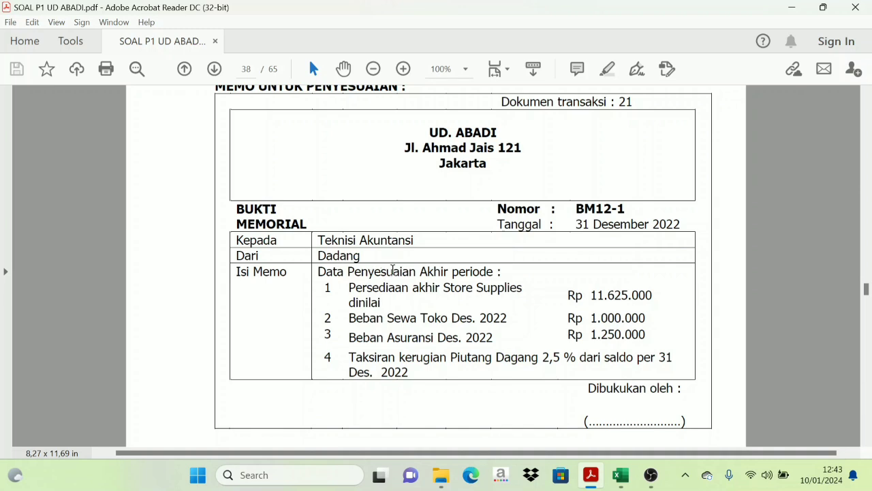
scroll(392, 280, up, 1)
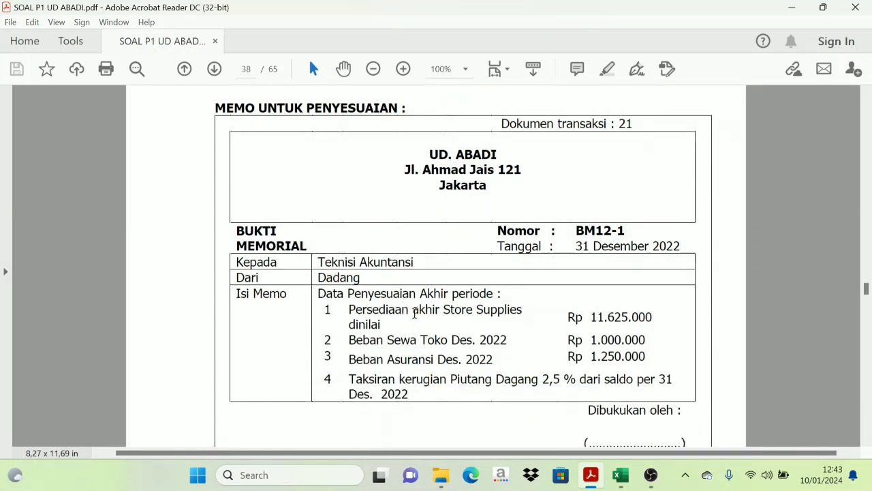
scroll(408, 323, up, 1)
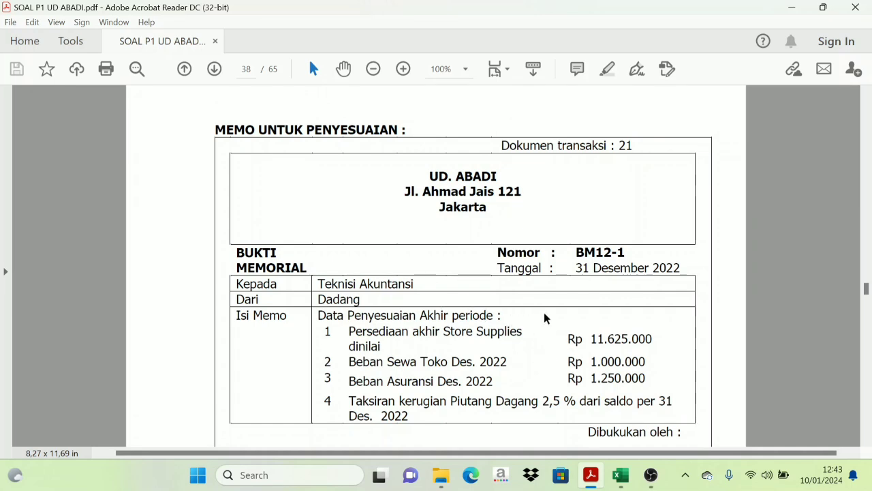
scroll(549, 321, down, 2)
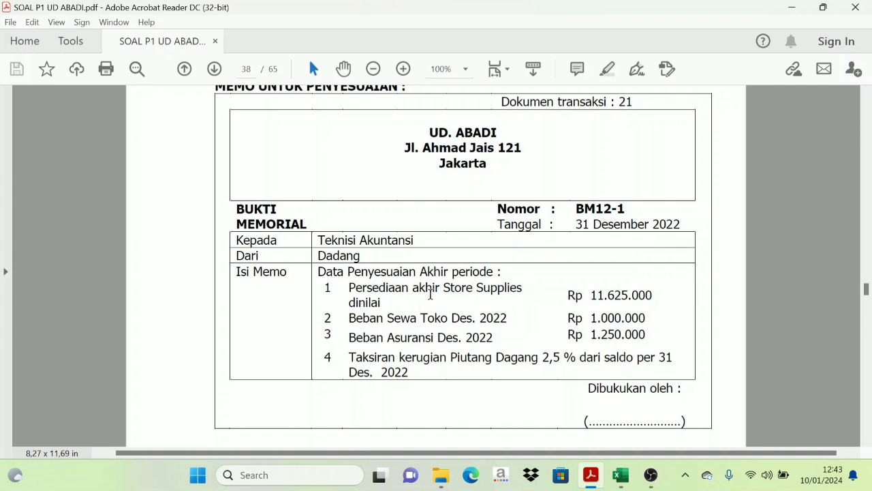
scroll(430, 291, down, 2)
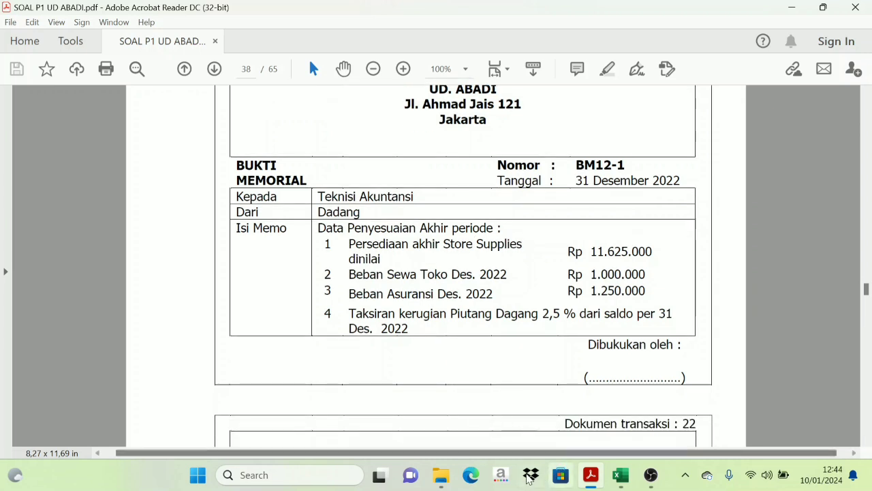
mouse_move(442, 475)
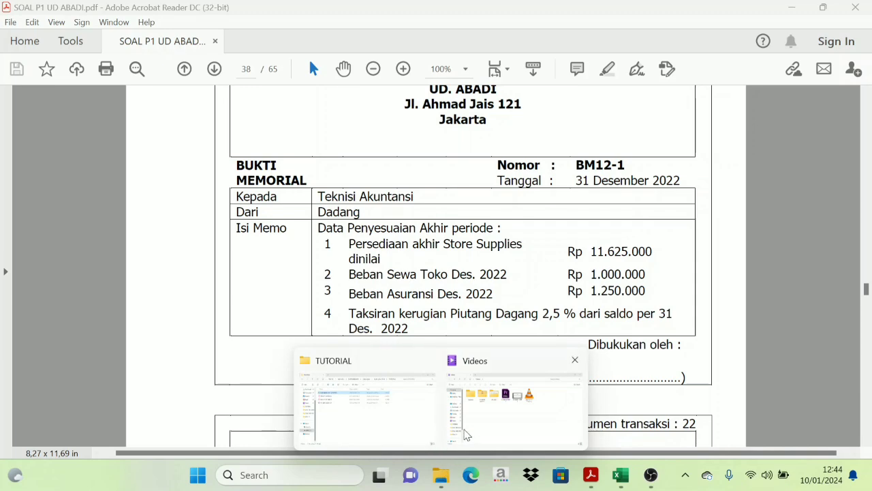
- Switch back to Excel and locate the Store Supplies account in the NS 31 trial balance
click(621, 475)
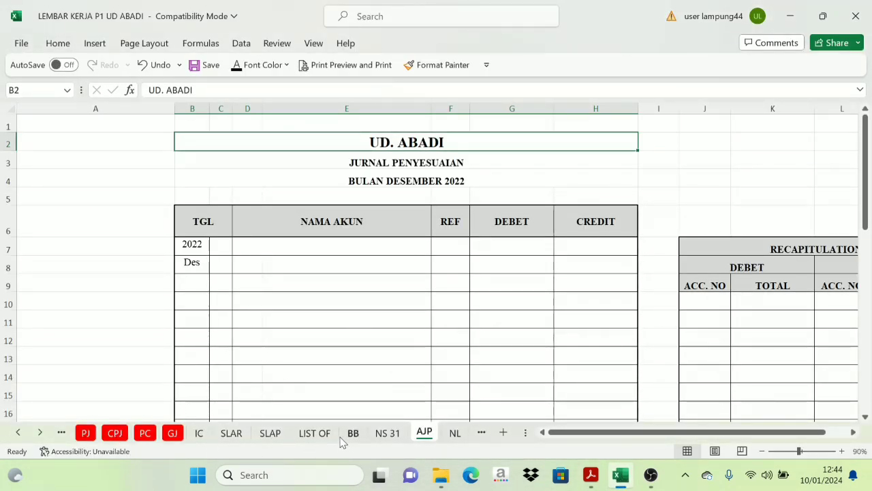
click(386, 434)
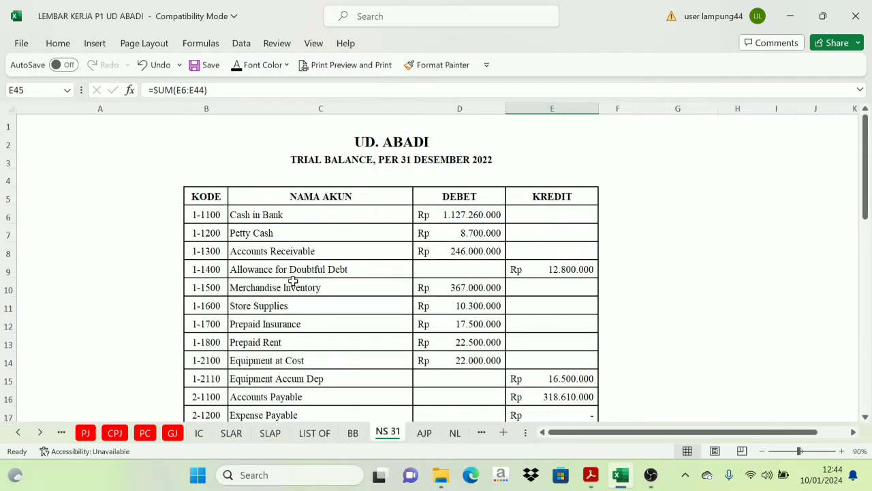
click(266, 306)
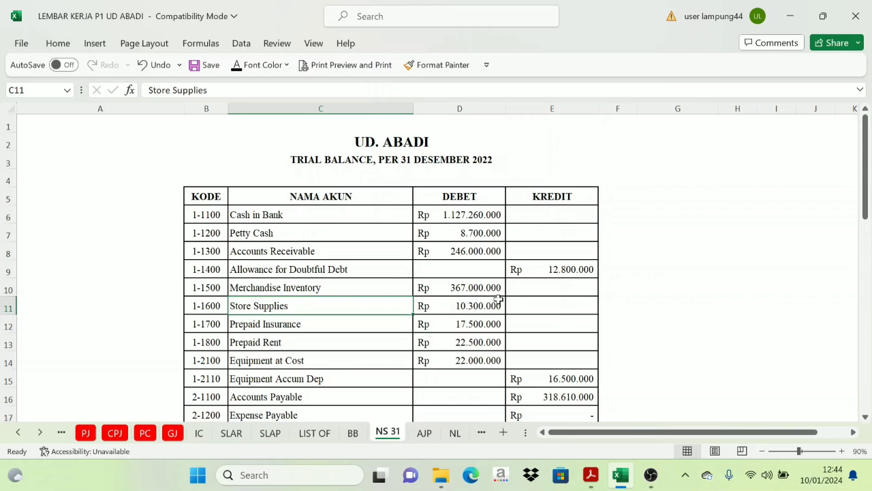
- Arrange the workbook and the memo PDF side by side and select the Allowance for Doubtful Debt credit balance in NS 31
key(super+Left)
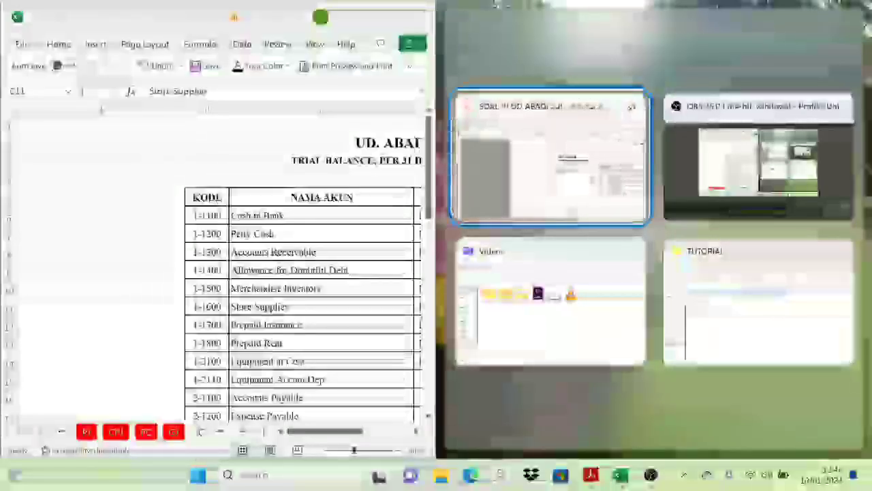
key(Return)
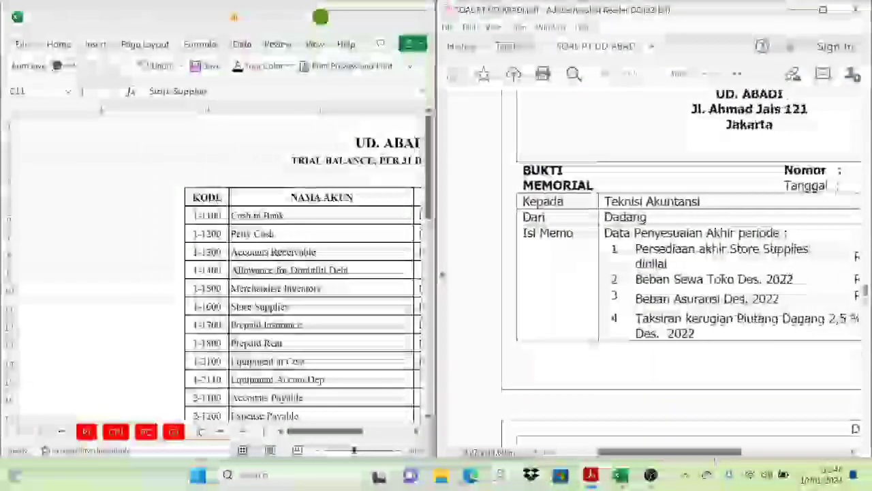
drag(305, 430, 357, 434)
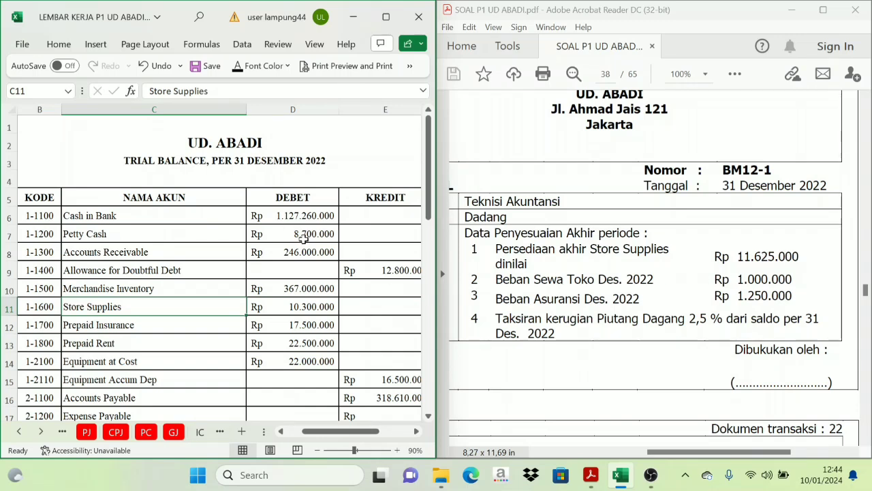
click(380, 271)
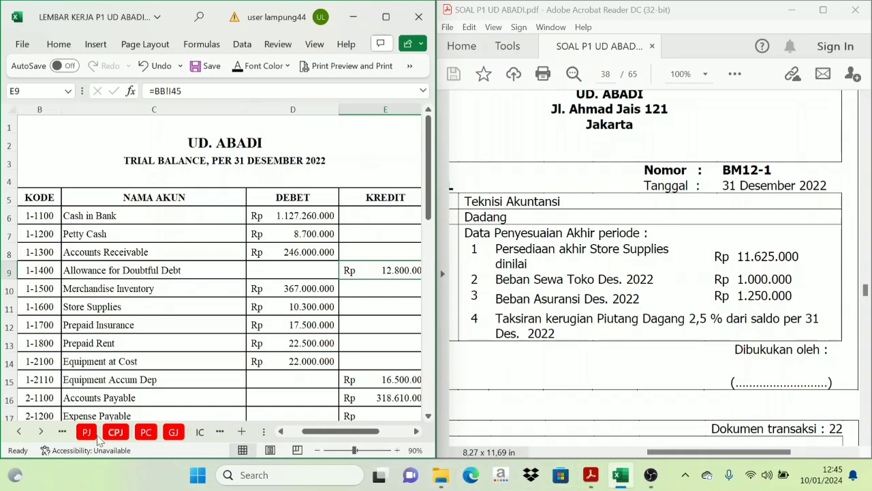
- On the AJP sheet, apply black font color to the hidden date and account names of the first entry in rows 7–8
click(40, 433)
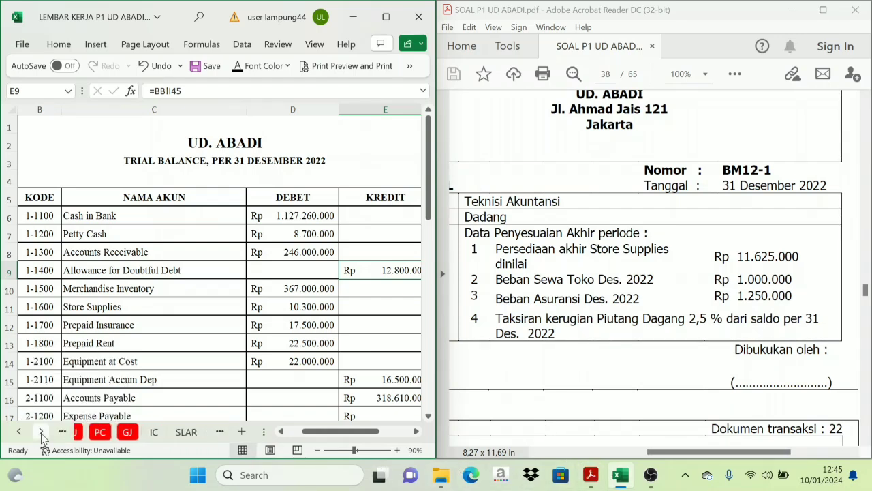
click(40, 434)
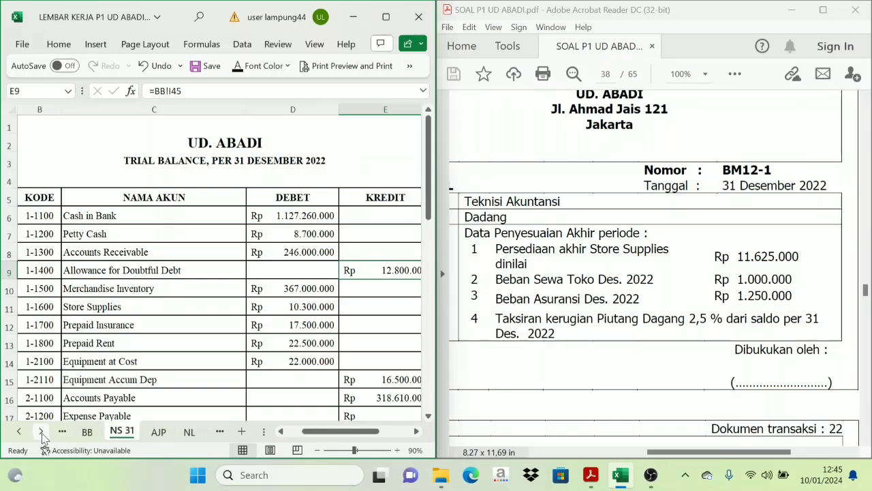
click(158, 432)
click(223, 247)
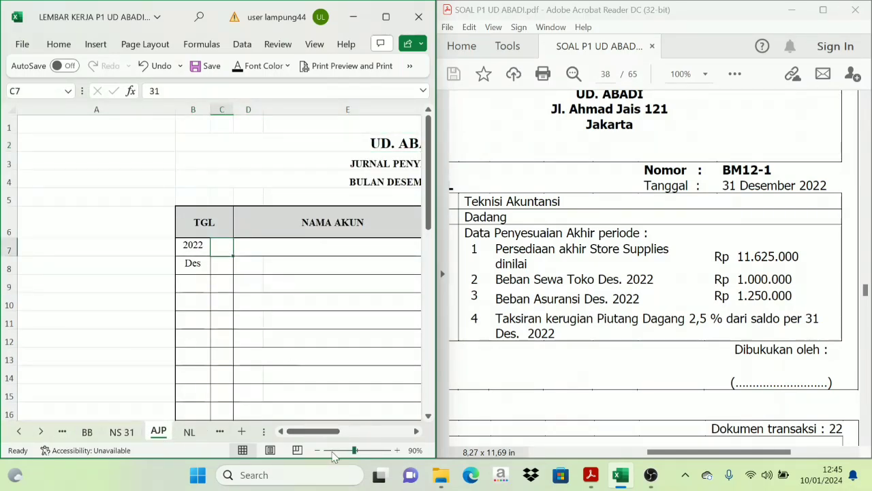
mouse_move(334, 432)
mouse_down()
mouse_move(349, 434)
mouse_move(337, 432)
mouse_up()
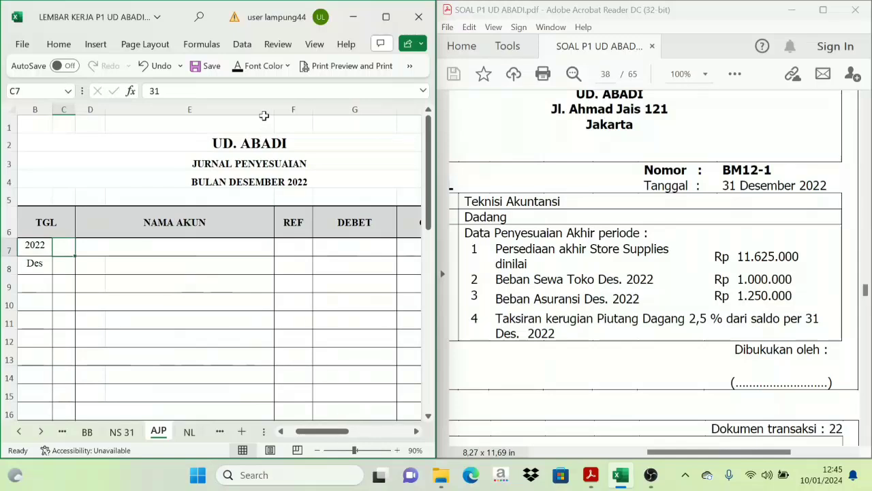
drag(92, 253, 146, 263)
click(238, 65)
click(145, 296)
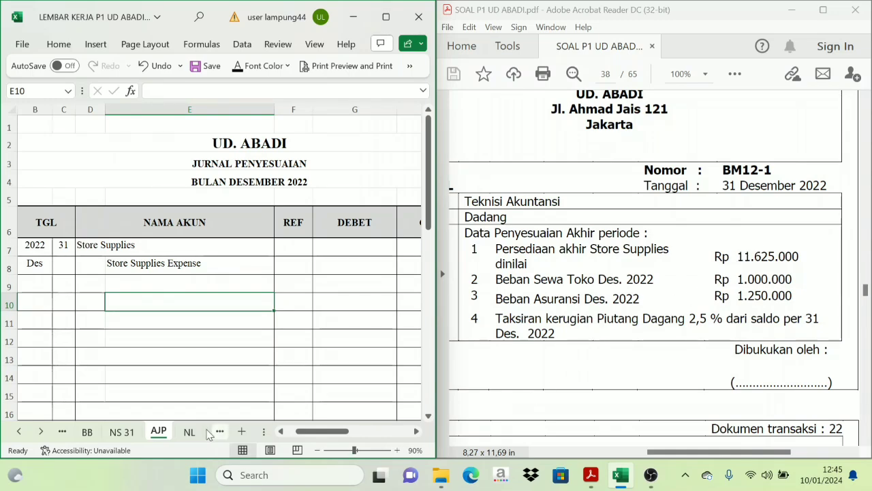
- Compare the Store Supplies balance in the NS 31 trial balance with the ending value in memo item 1
click(124, 432)
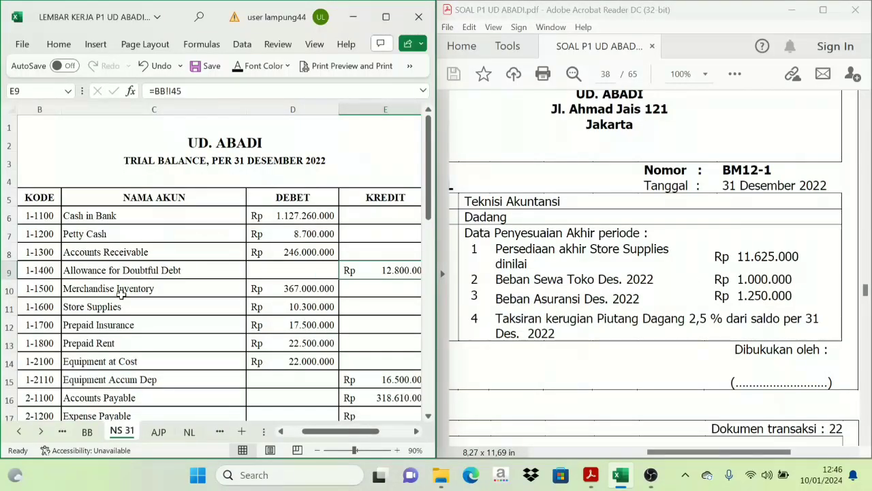
click(305, 307)
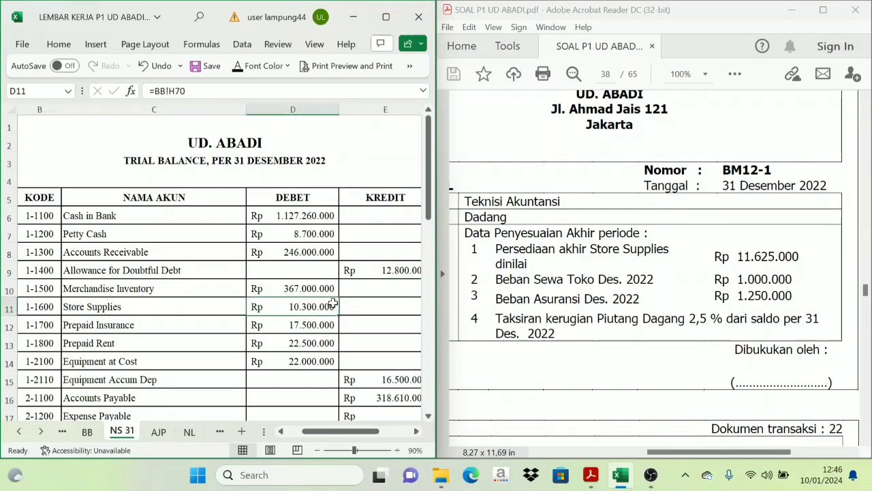
click(772, 243)
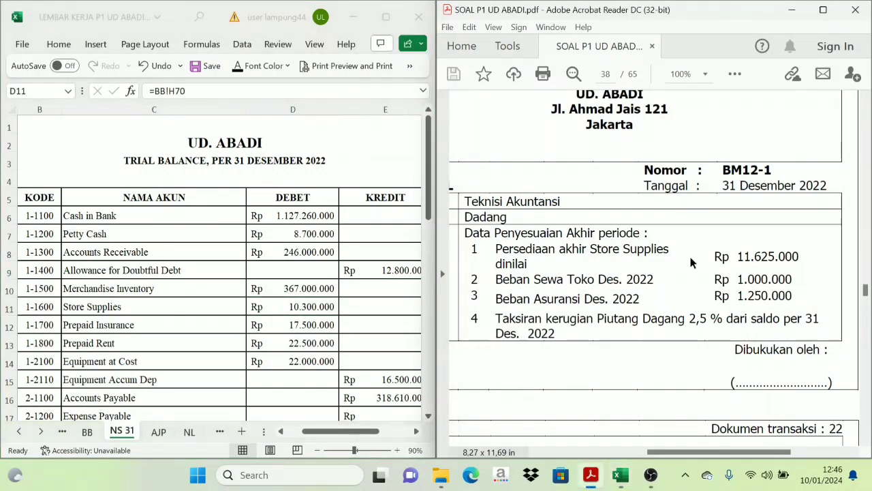
click(302, 308)
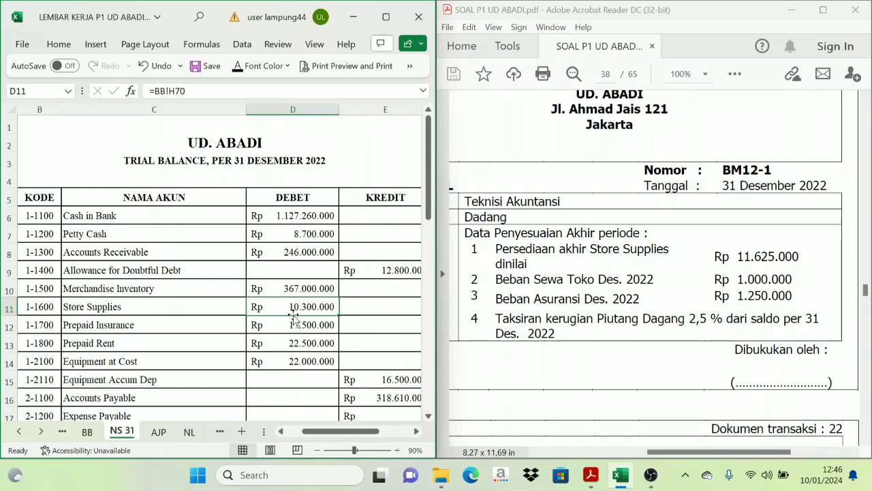
- Apply black font color to the hidden debit and credit amounts of the Store Supplies entry in G7:H8 on the AJP sheet
click(158, 432)
drag(331, 244, 404, 260)
click(249, 68)
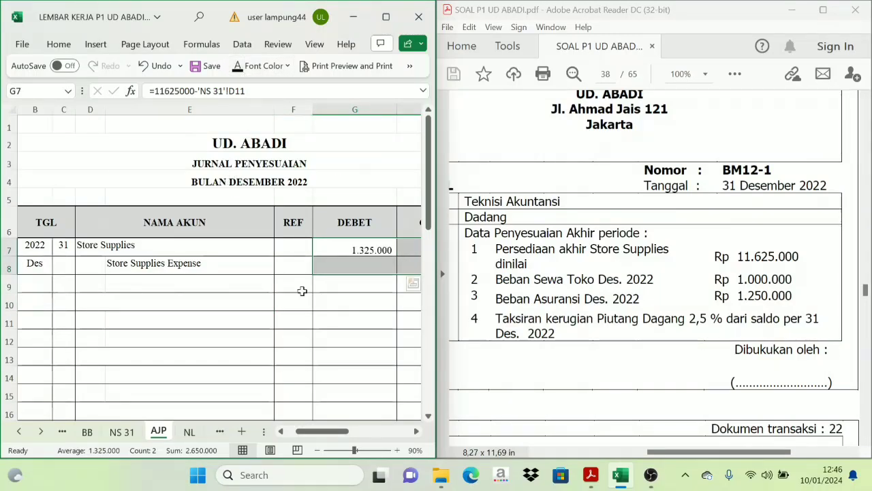
click(416, 431)
click(386, 334)
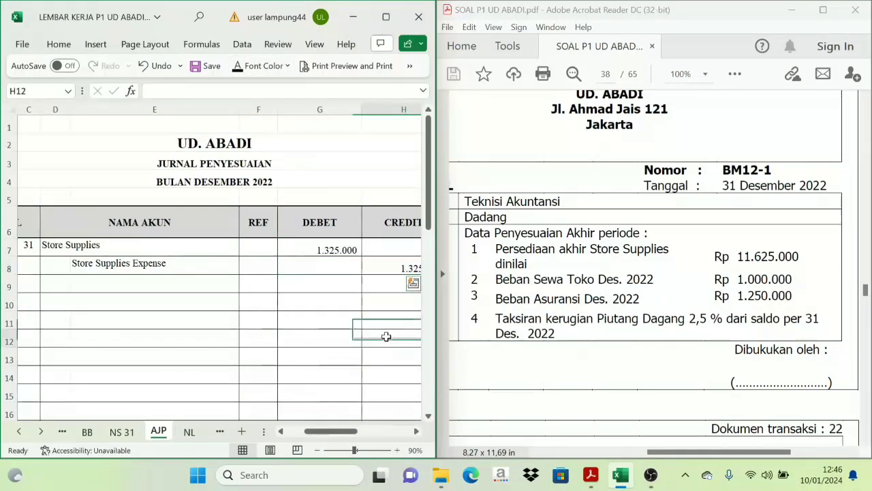
click(417, 431)
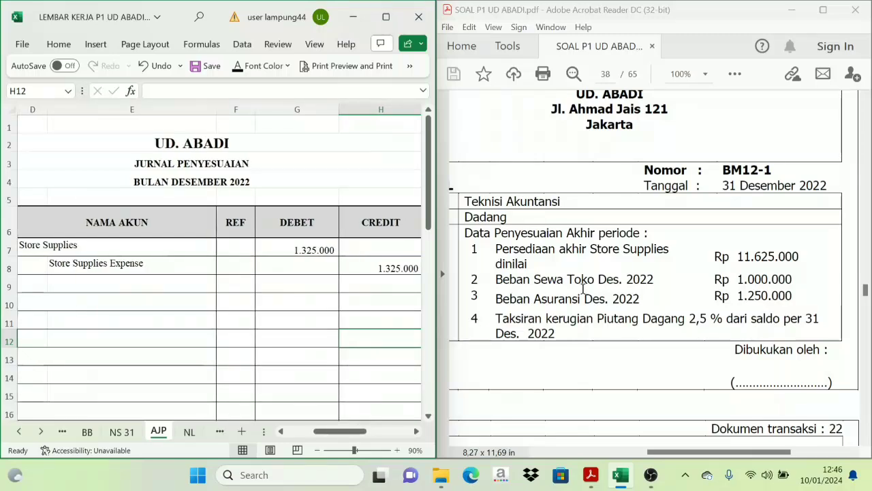
- Apply black font color to the hidden REF account codes of the Store Supplies entry in F7:F8
drag(237, 251, 235, 263)
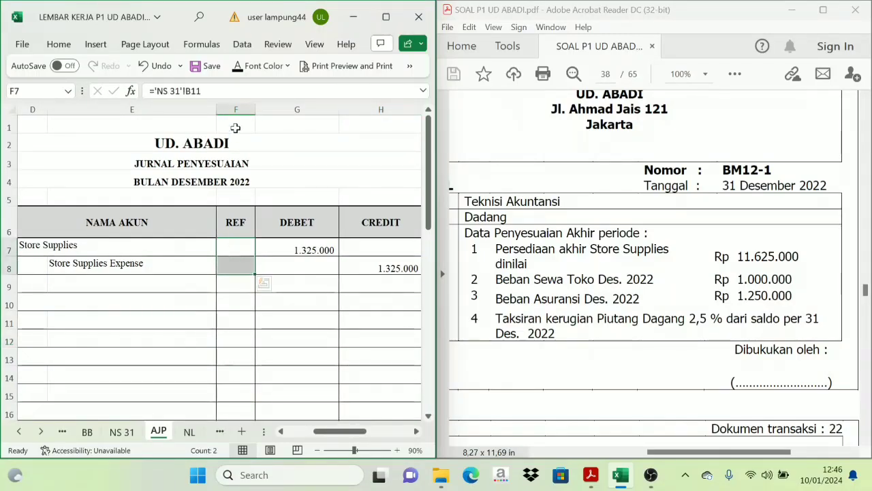
click(237, 66)
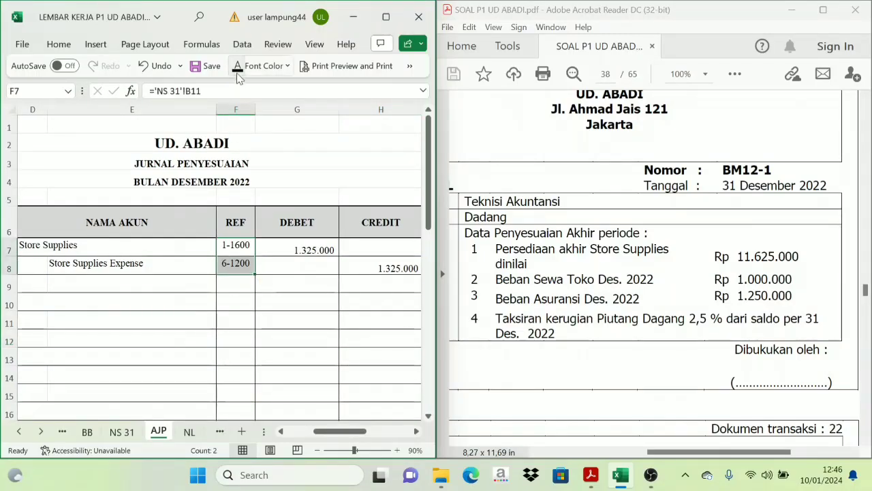
click(332, 269)
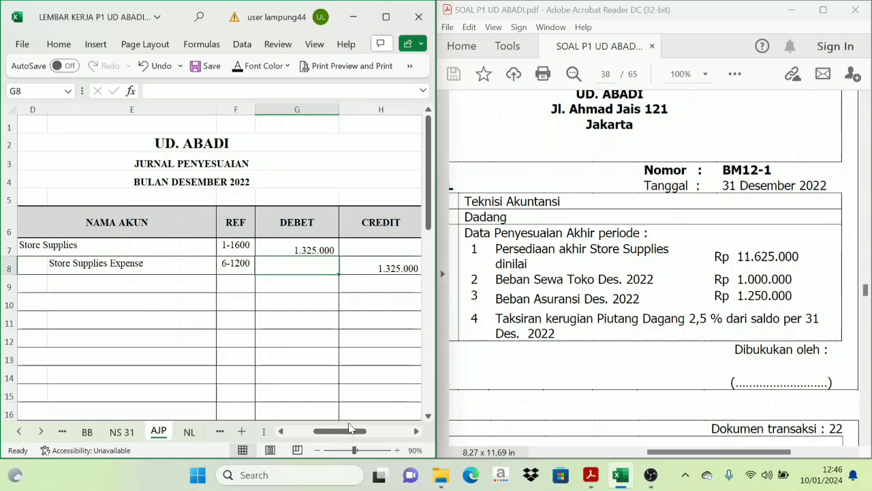
mouse_move(348, 431)
mouse_down()
mouse_move(325, 434)
mouse_move(334, 434)
mouse_up()
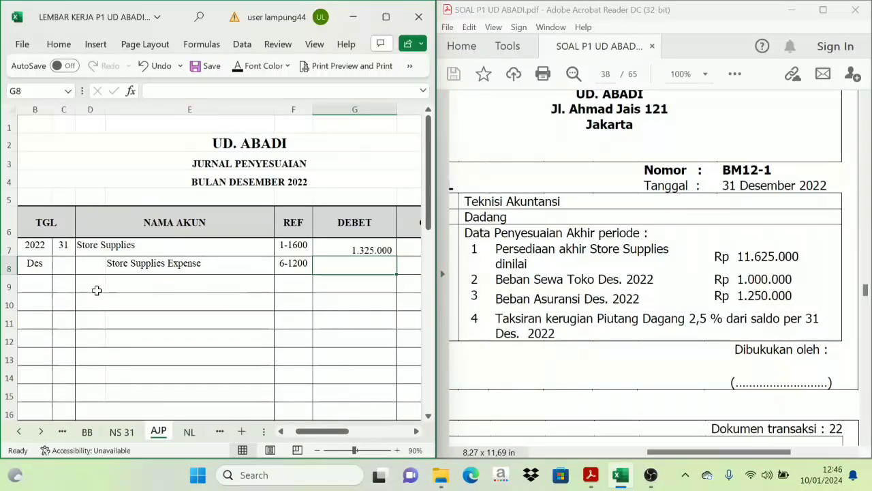
- Apply black font color to the hidden account names and REF codes of the Rent Expense entry in D10:F11
click(63, 303)
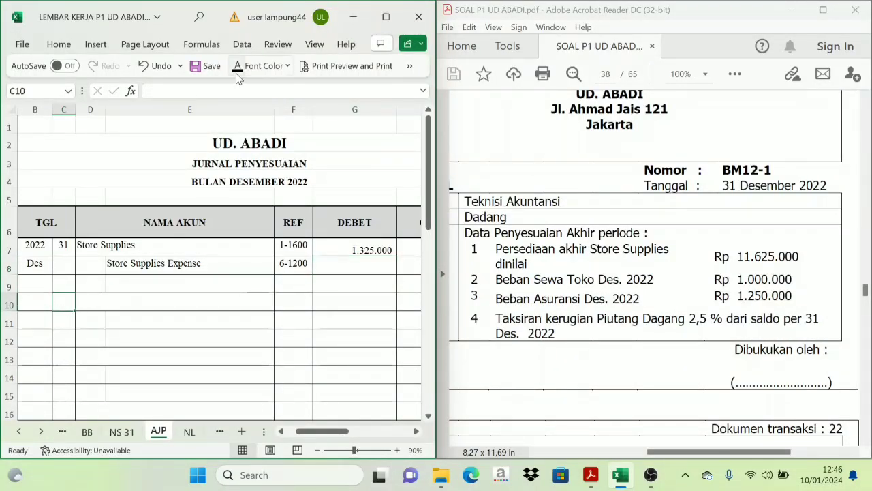
drag(80, 301, 136, 315)
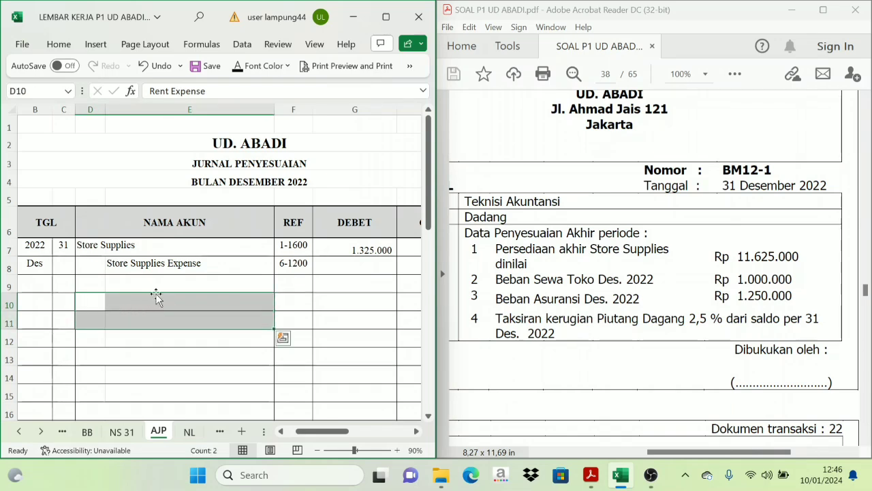
click(240, 67)
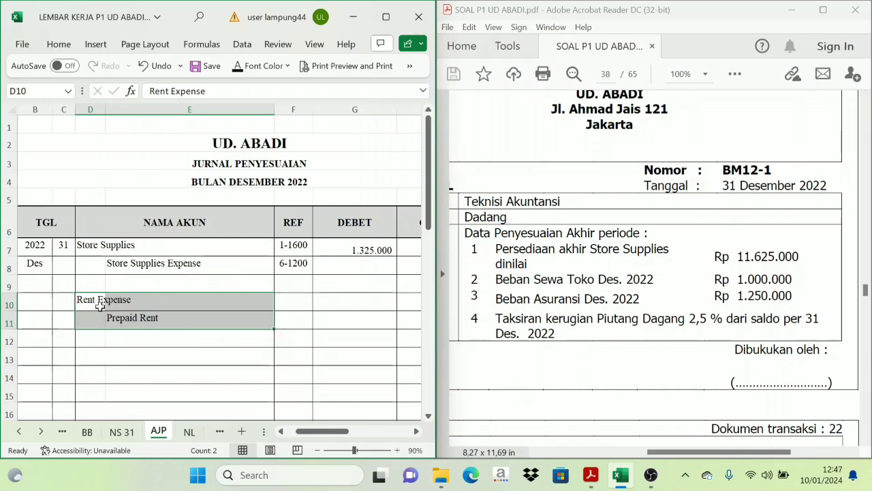
drag(297, 306, 296, 315)
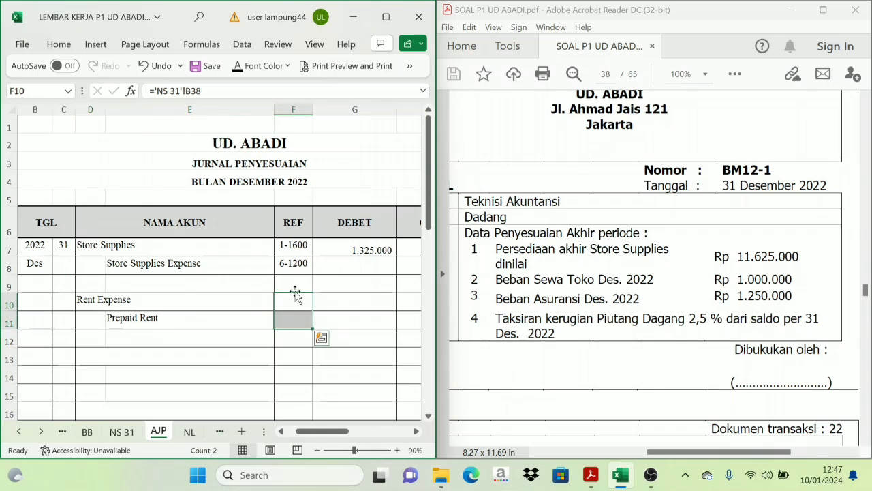
click(238, 67)
- Apply black font color to the hidden debit and credit amounts of the Rent Expense entry in G10:H11
drag(362, 300, 411, 318)
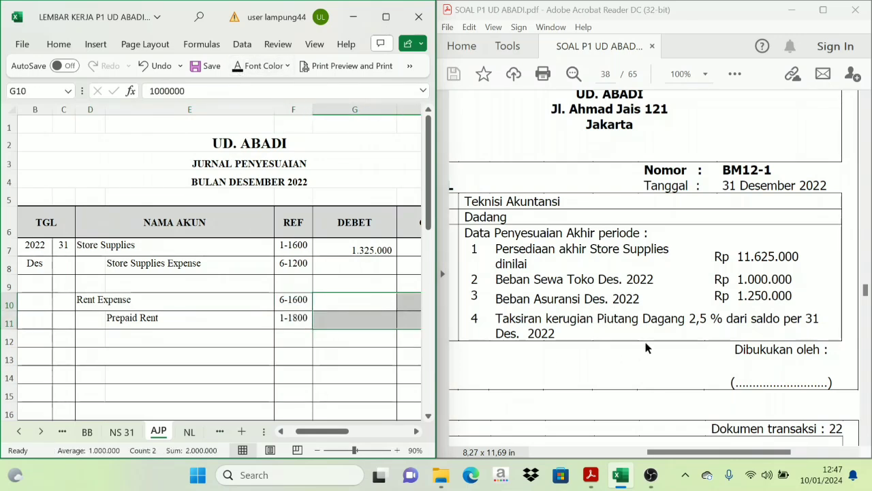
click(240, 66)
mouse_move(341, 431)
mouse_down()
mouse_move(379, 436)
mouse_move(355, 440)
mouse_up()
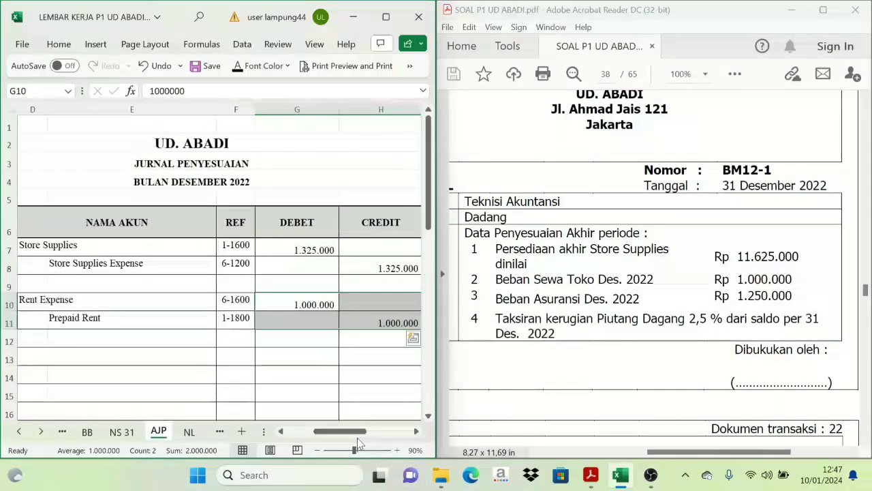
click(347, 370)
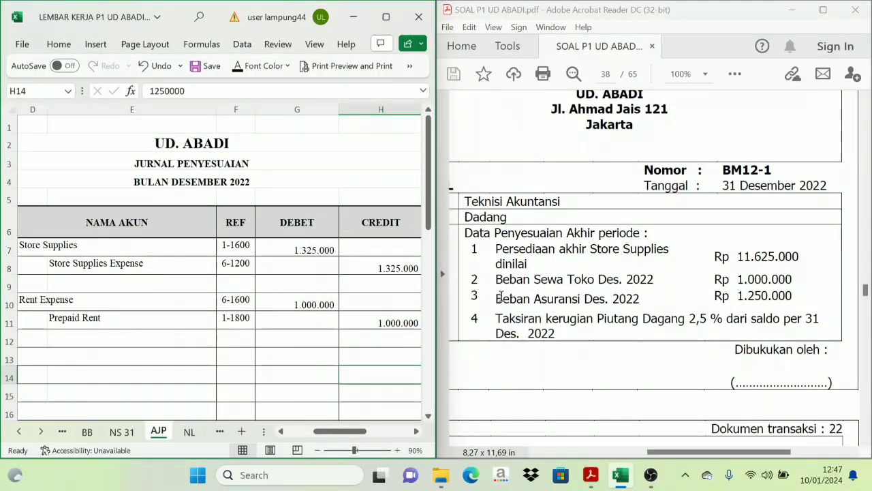
- Apply black font color to the hidden account names and REF codes of the Insurance Expense entry in D13:F14
drag(348, 437, 330, 439)
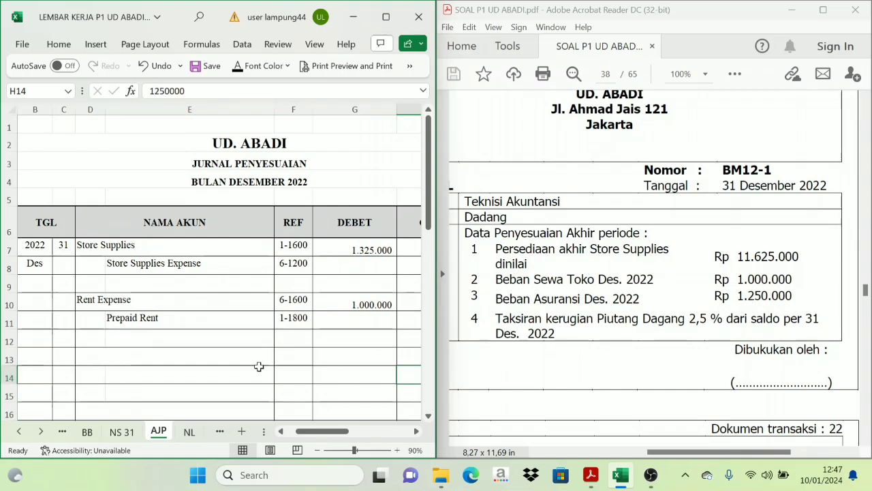
drag(82, 356, 138, 367)
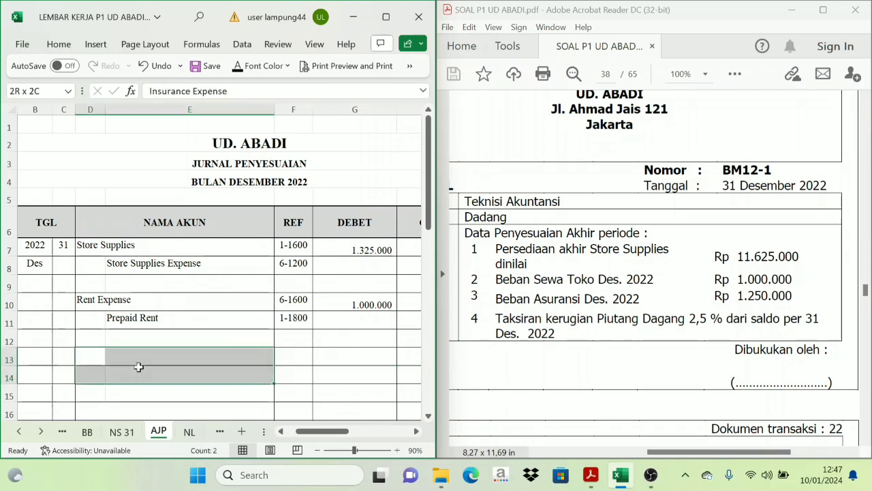
key(ctrl+v)
click(238, 65)
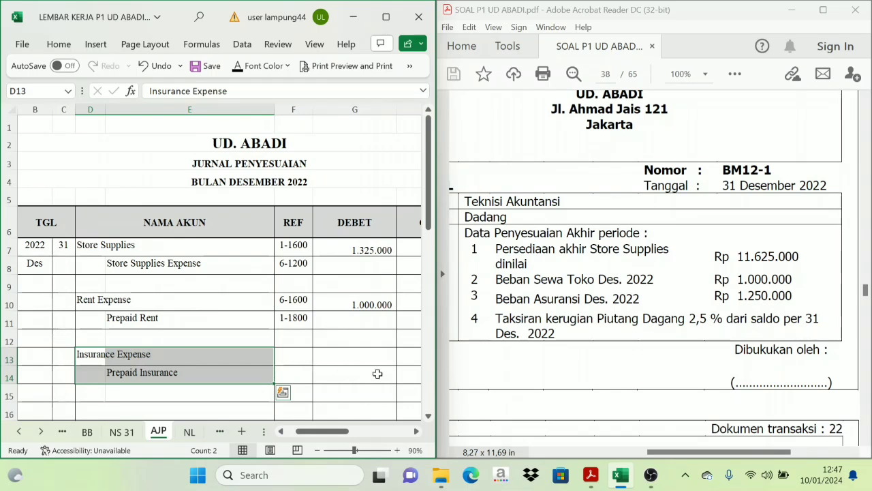
click(416, 431)
drag(259, 355, 259, 374)
click(237, 69)
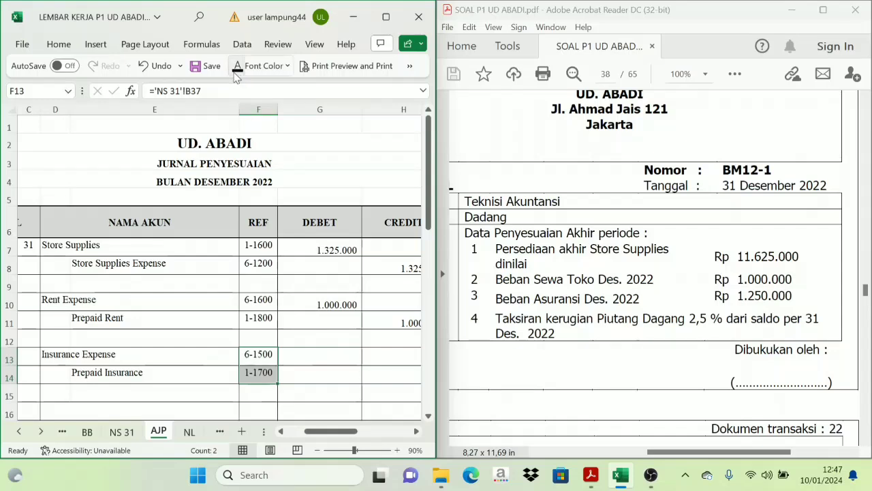
- Apply black font color to the hidden debit and credit amounts of the Insurance Expense entry in G13:H14
drag(319, 355, 376, 372)
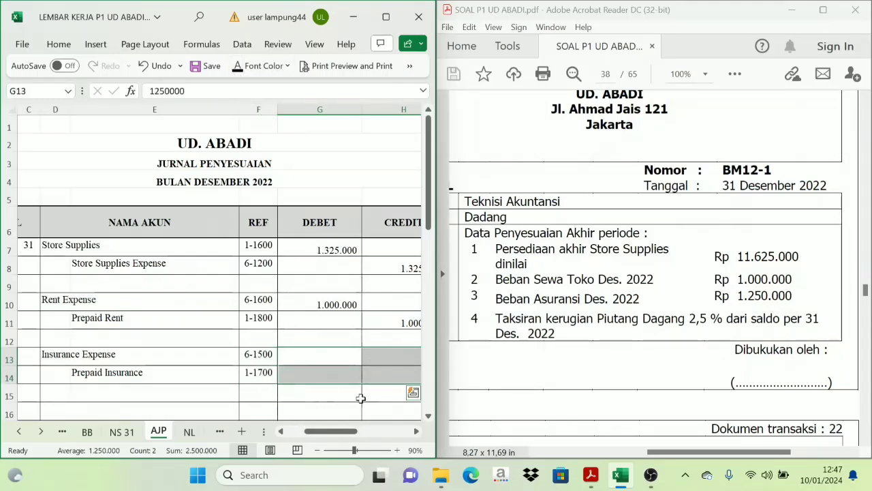
click(237, 68)
mouse_move(339, 432)
mouse_down()
mouse_move(363, 436)
mouse_move(333, 437)
mouse_move(340, 438)
mouse_up()
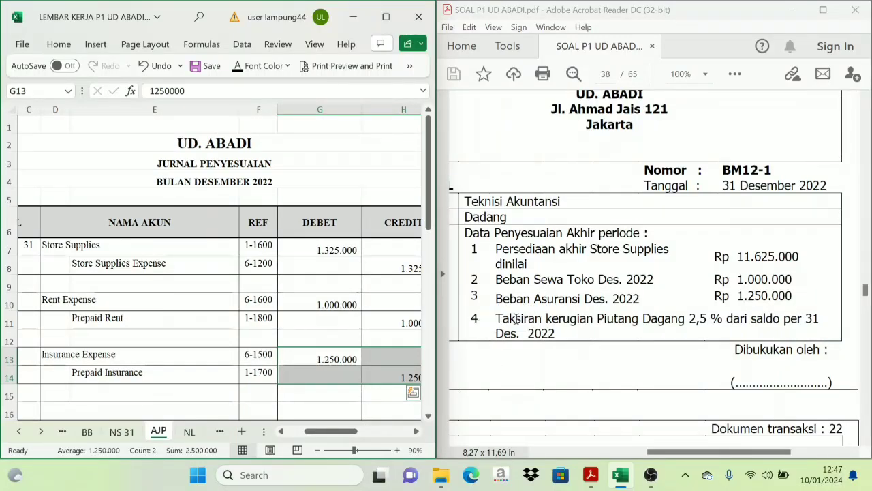
- Read the receivables loss estimate in memo item 4 and look up the Accounts Receivable balance in the NS 31 trial balance
drag(329, 436, 320, 436)
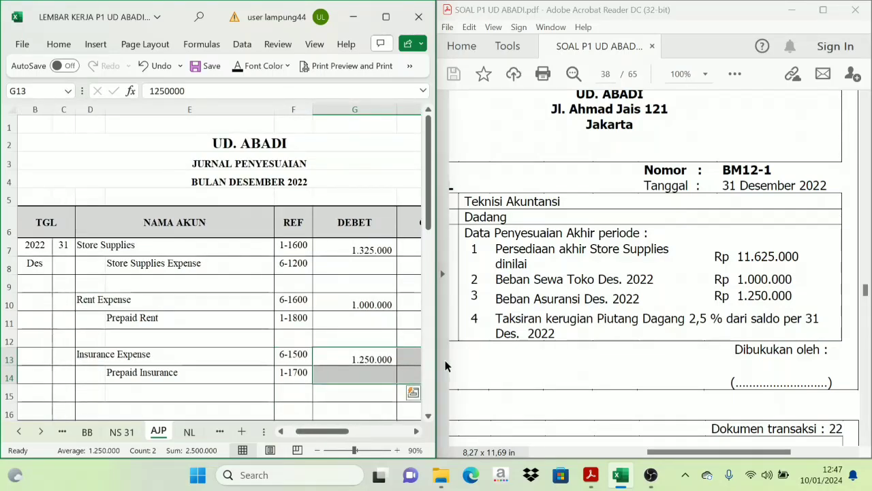
scroll(378, 355, down, 1)
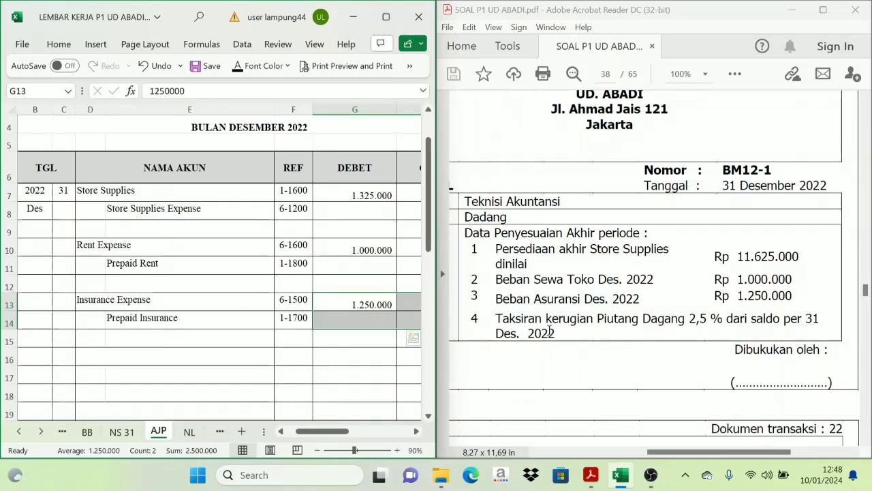
click(580, 302)
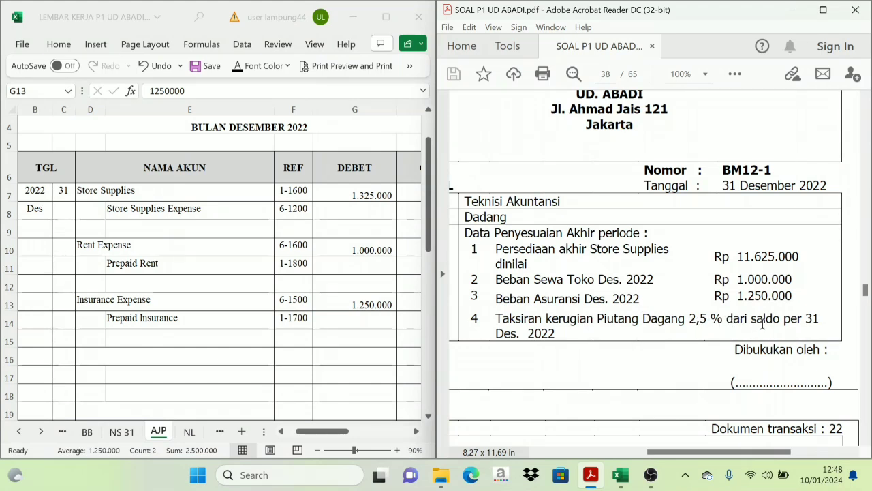
click(123, 432)
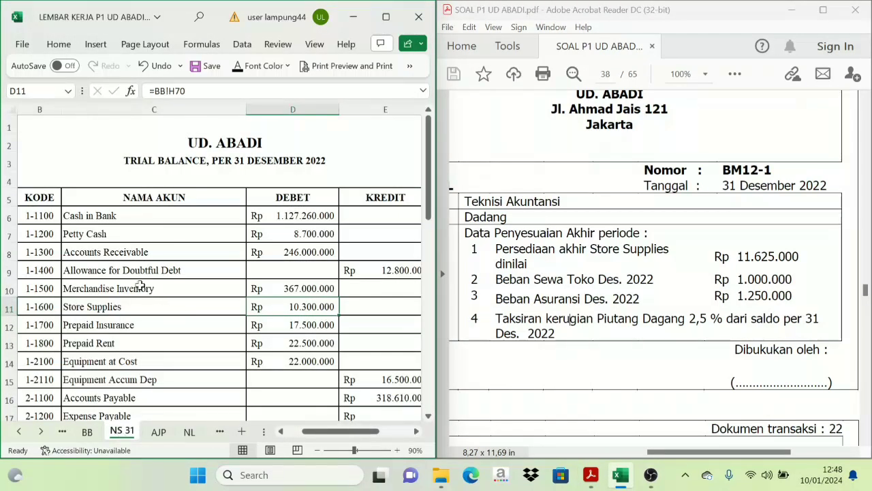
click(113, 253)
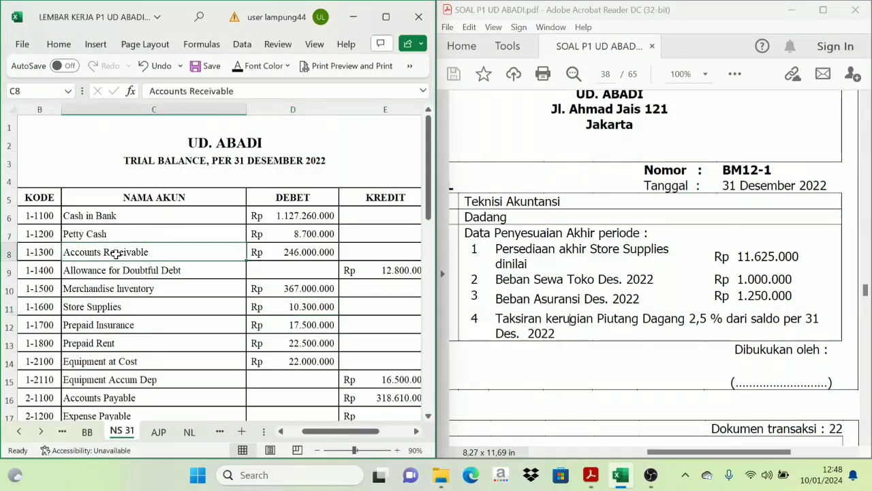
click(311, 253)
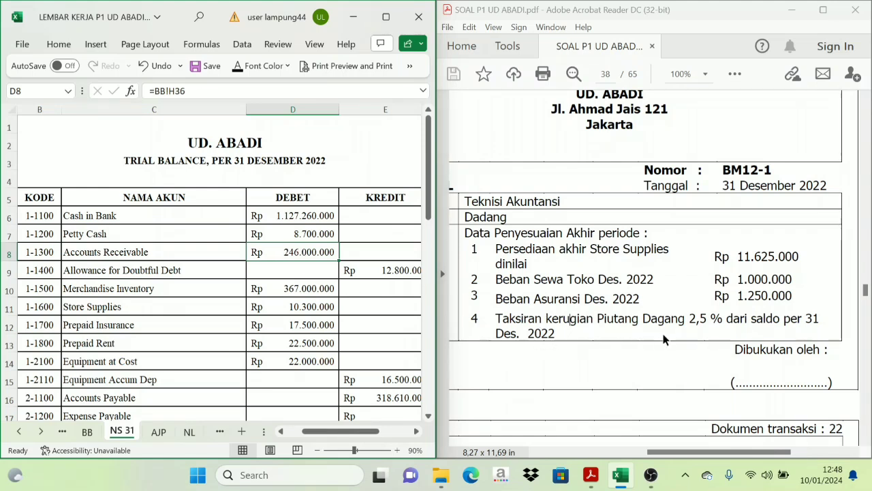
- Calculate 2.5% of the Accounts Receivable balance in G8 of the NS 31 sheet with the formula =2,5%*D8
click(417, 431)
click(416, 432)
click(229, 234)
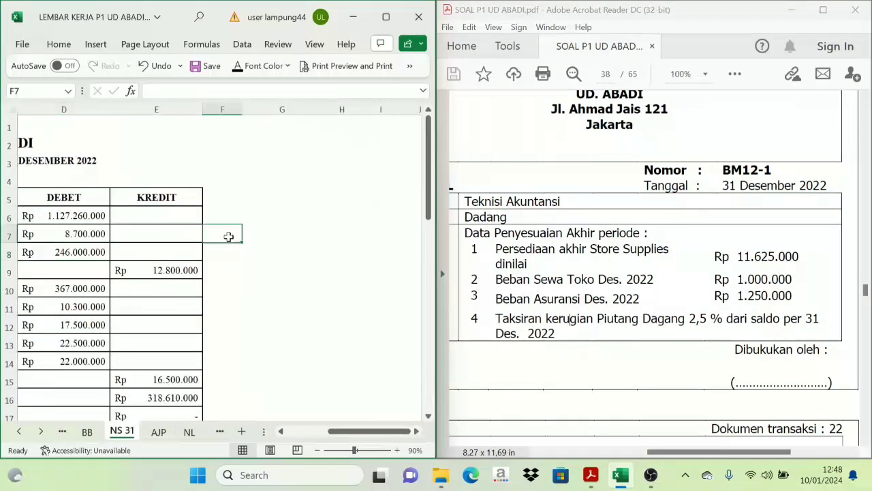
click(270, 247)
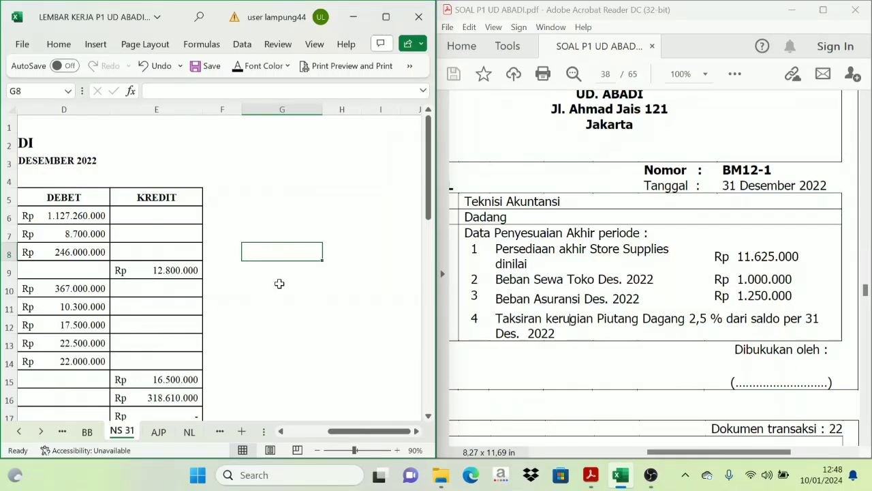
text(=2,5%8)
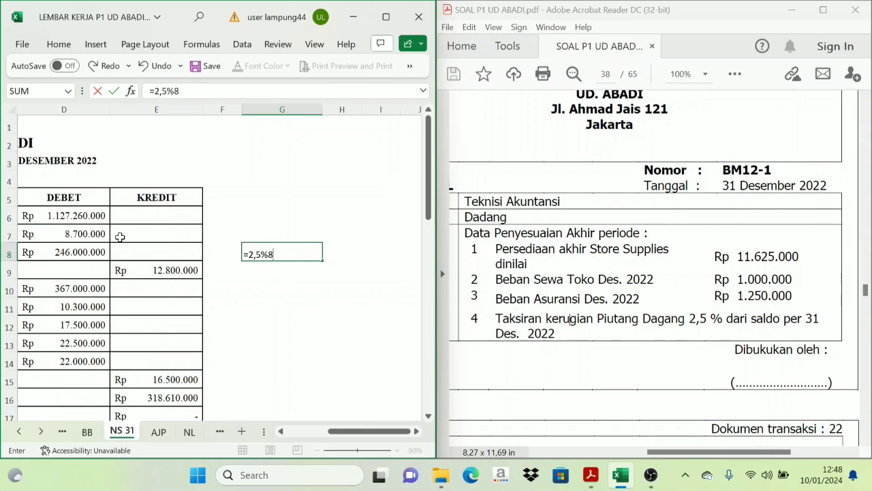
key(Return)
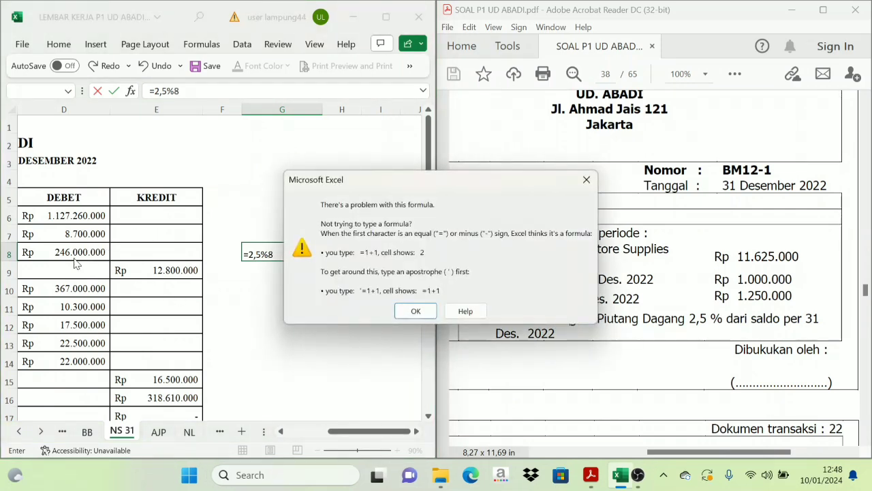
click(415, 319)
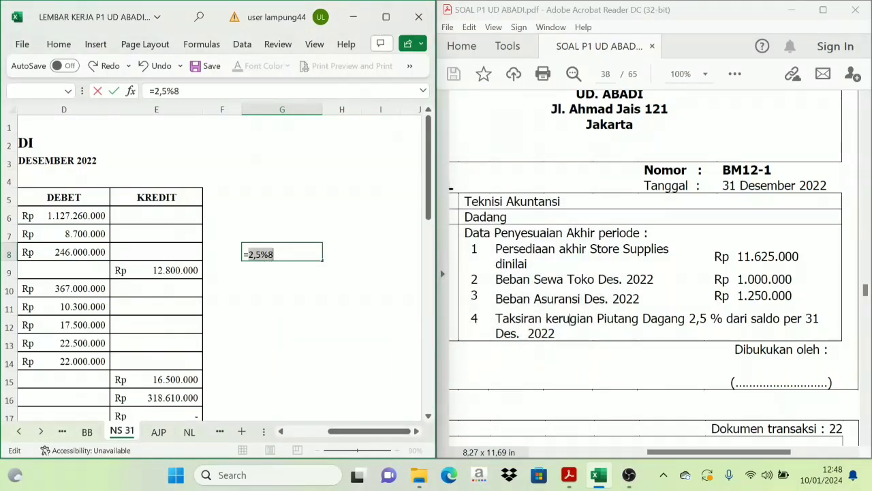
click(276, 254)
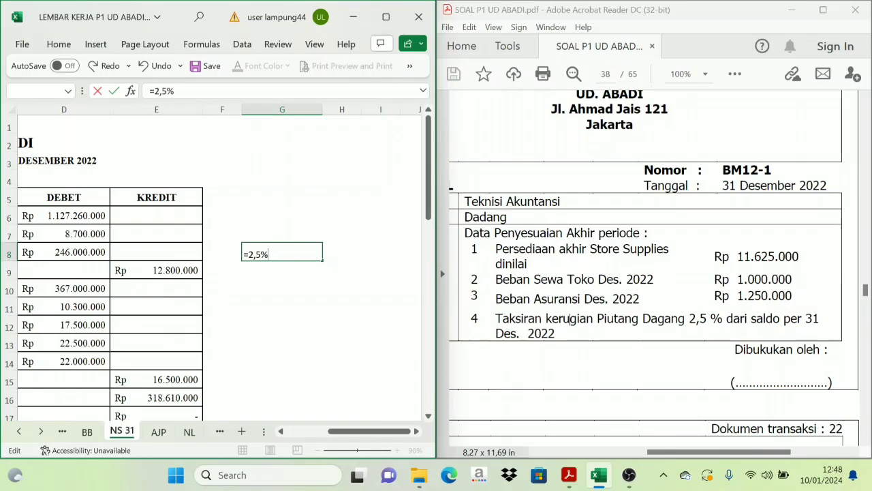
text(*)
click(81, 252)
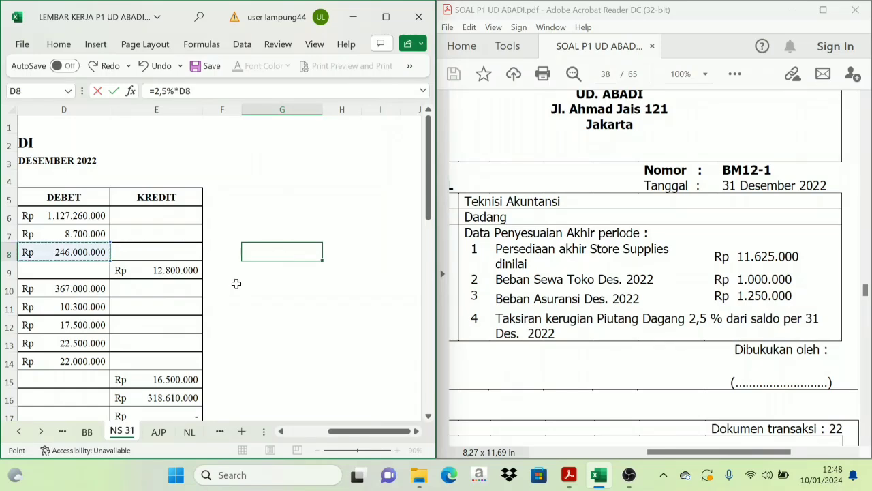
key(Return)
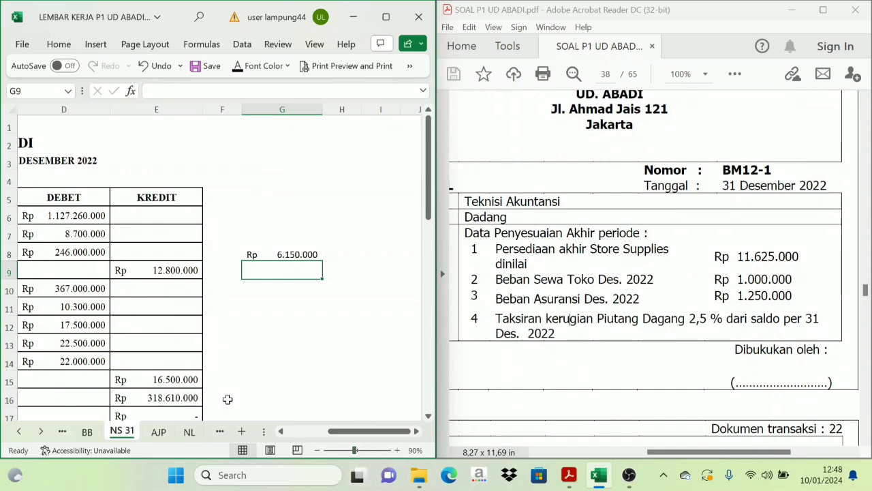
- Check the loss estimate in G8 against the Accounts Receivable balance in D8 of the trial balance
mouse_move(352, 436)
mouse_down()
mouse_move(330, 437)
mouse_move(341, 440)
mouse_up()
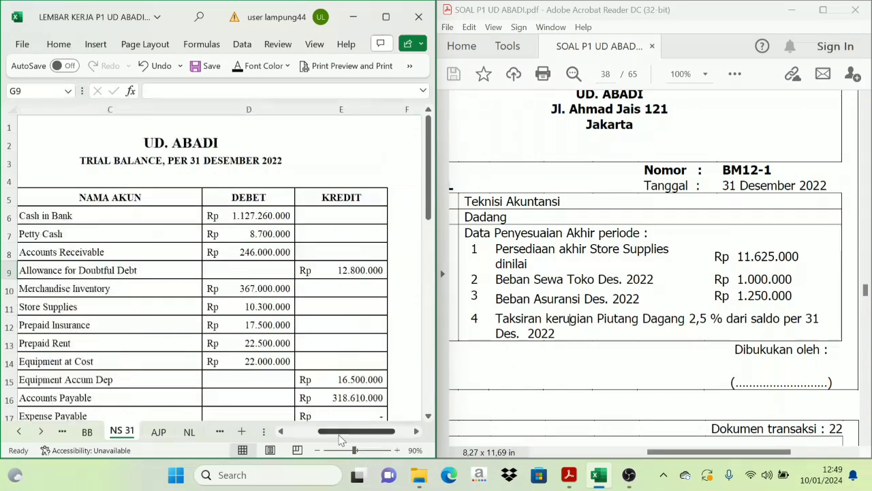
click(415, 431)
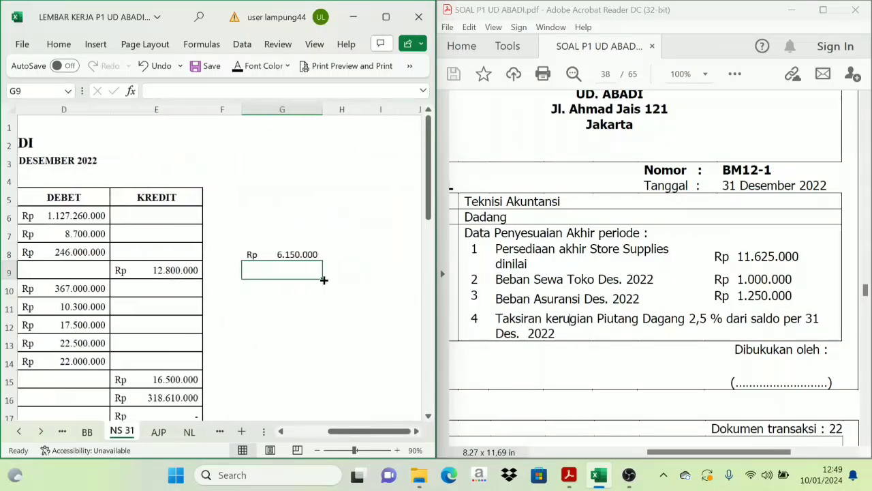
click(260, 253)
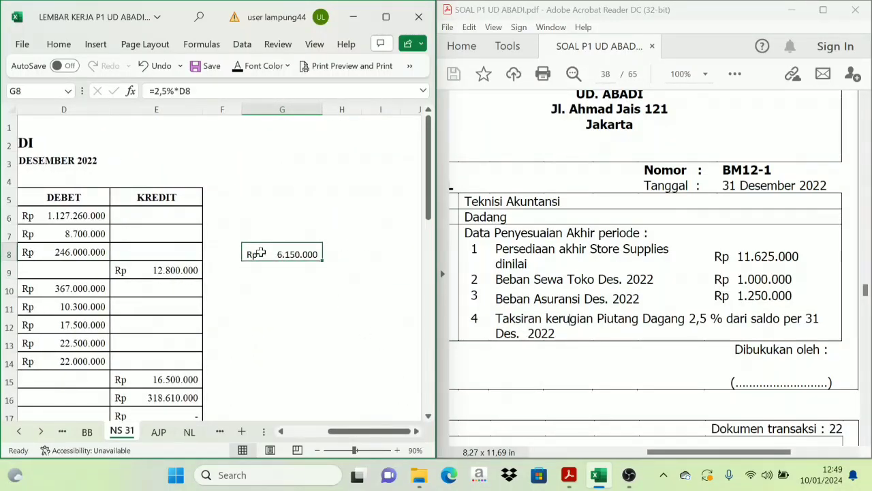
click(69, 253)
click(306, 251)
drag(370, 431, 360, 439)
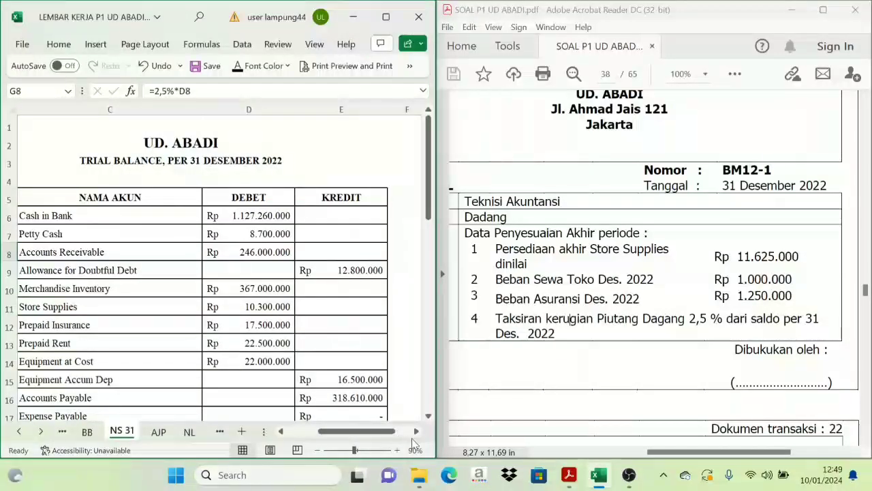
click(417, 431)
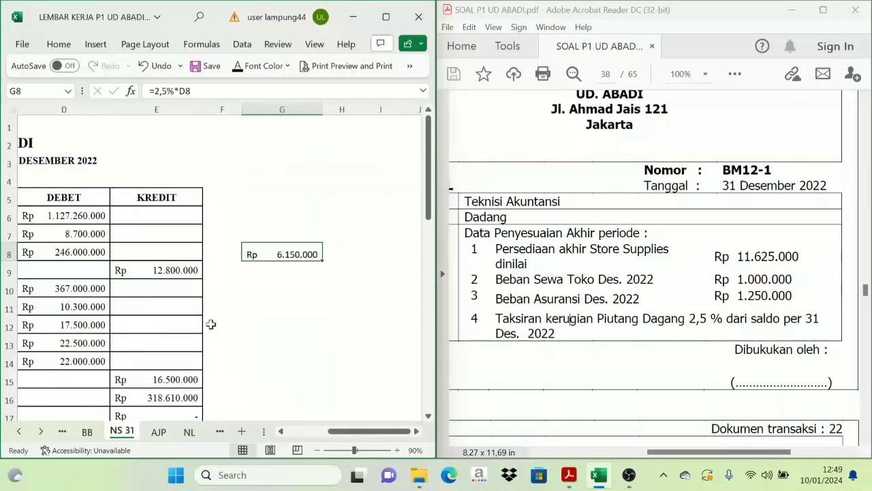
- Compare the Allowance for Doubtful Debt balance in E9 with the estimate in G8, and return to the AJP sheet
click(164, 272)
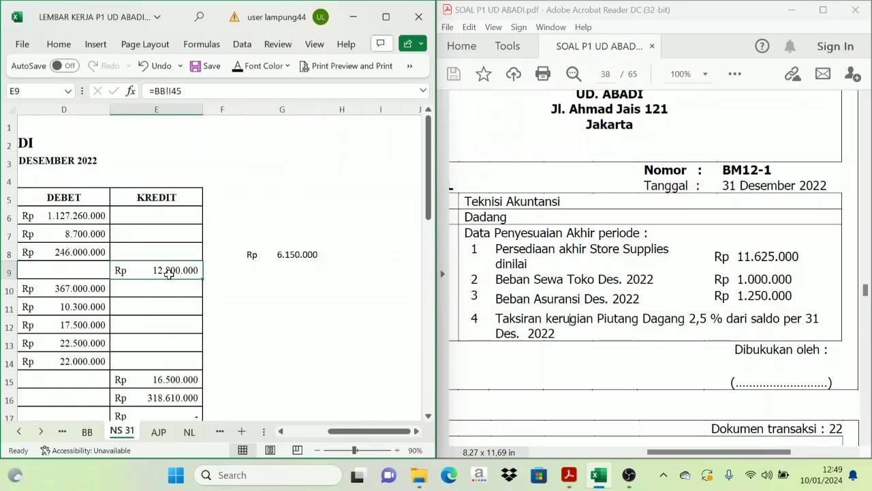
click(293, 254)
click(287, 256)
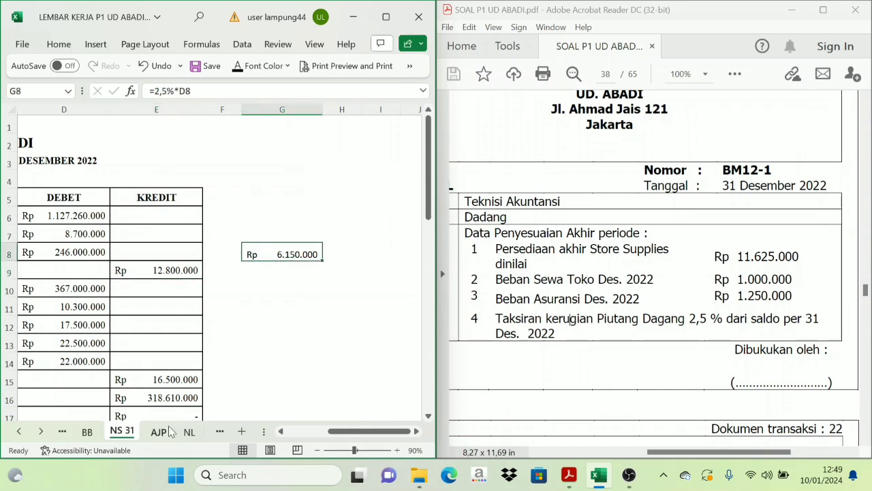
click(174, 429)
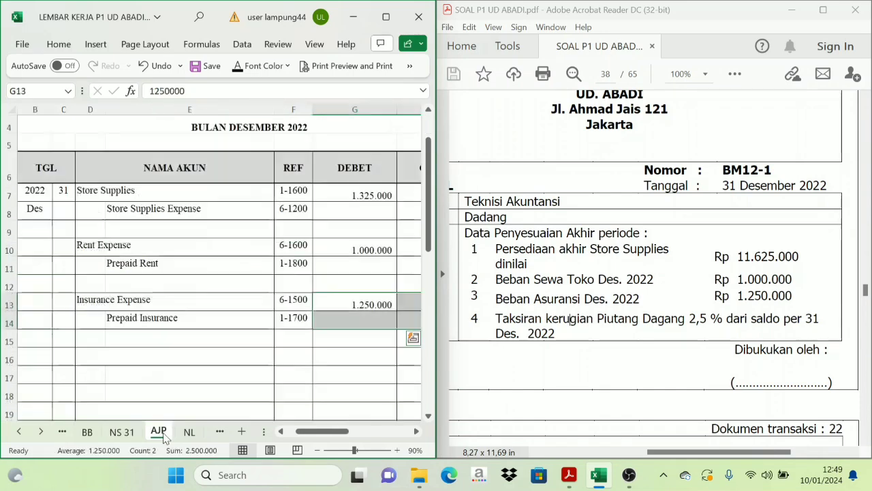
- Apply the black font colour to D16:E17 of the AJP sheet to show Allowance for Doubtful Debt and Bad Debt Expense
click(57, 358)
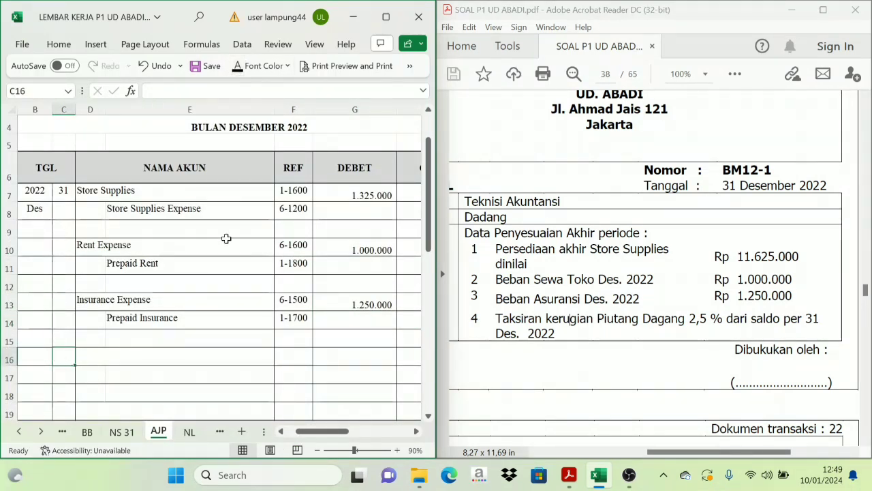
drag(97, 359, 156, 378)
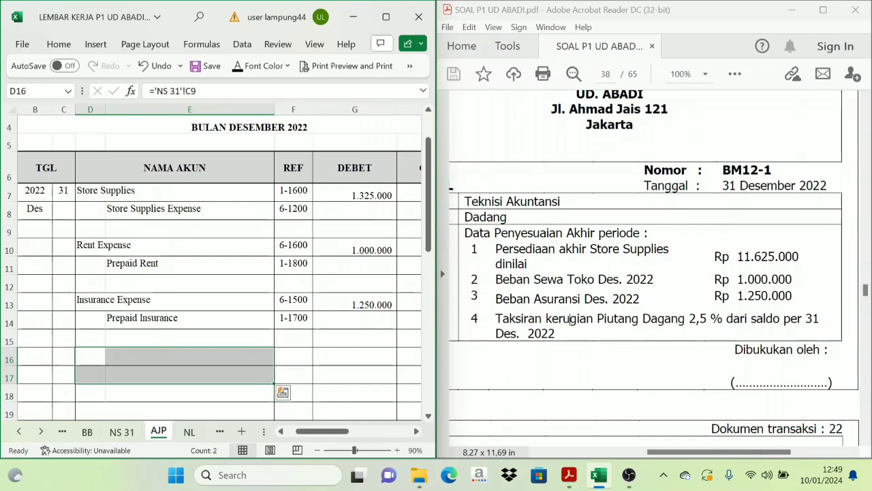
click(237, 68)
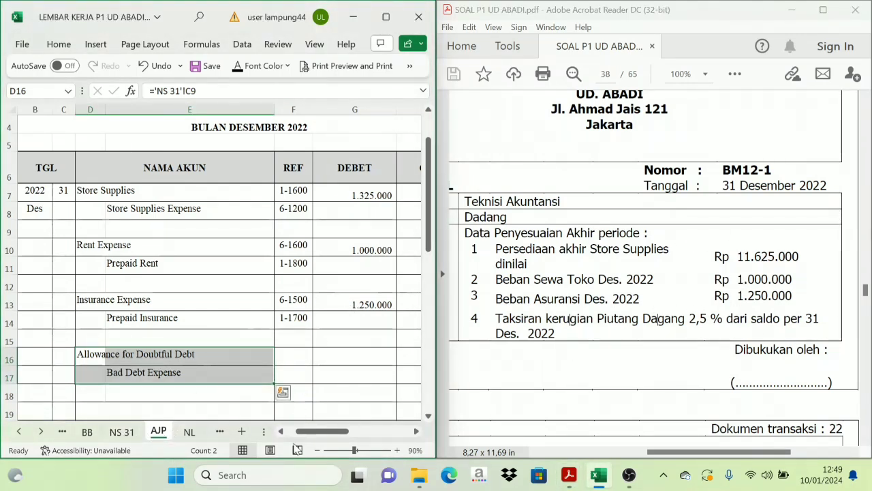
- Compare the Allowance for Doubtful Debt balance in E9 of the NS 31 sheet with the 2.5% loss estimate in G8
mouse_move(322, 431)
mouse_down()
mouse_move(375, 433)
mouse_move(332, 433)
mouse_up()
click(121, 432)
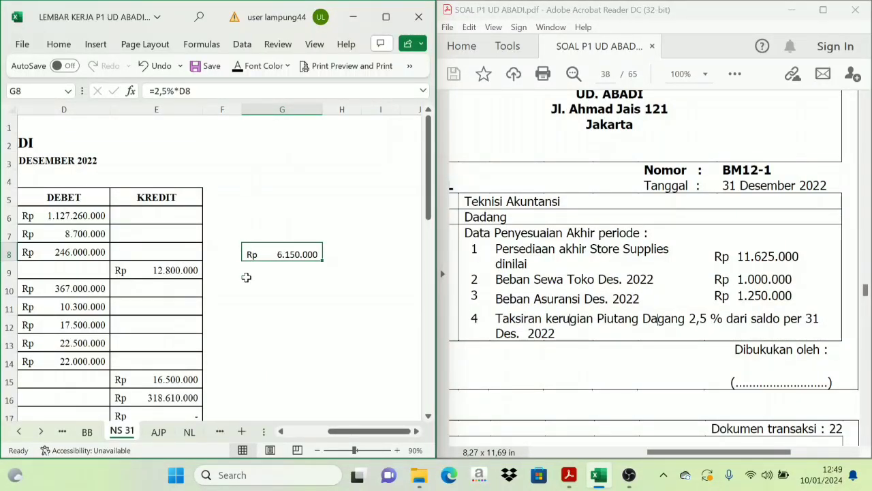
click(179, 270)
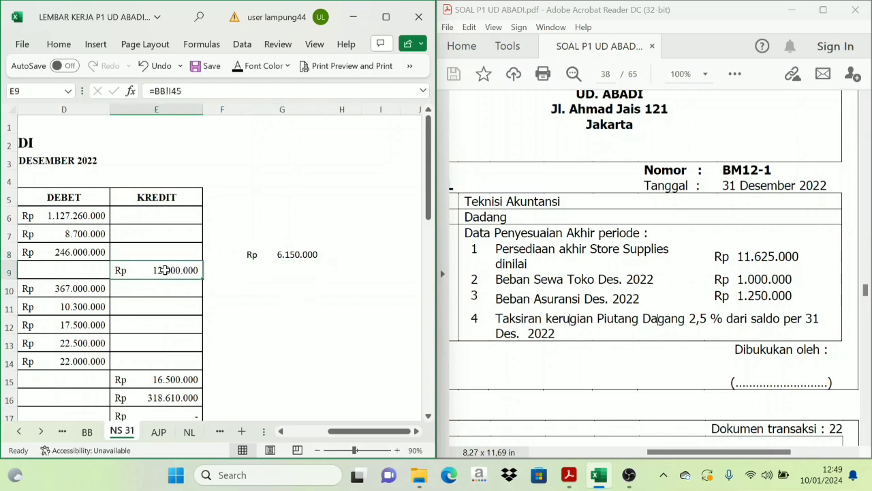
drag(360, 431, 344, 442)
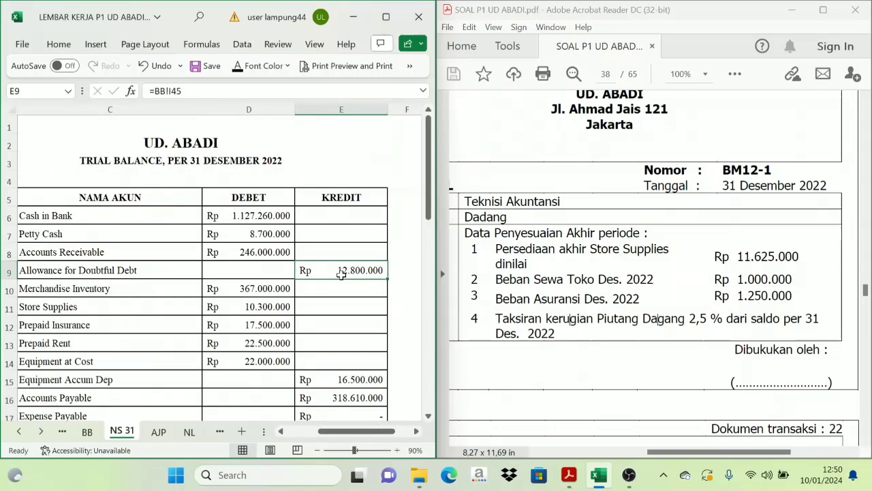
click(417, 431)
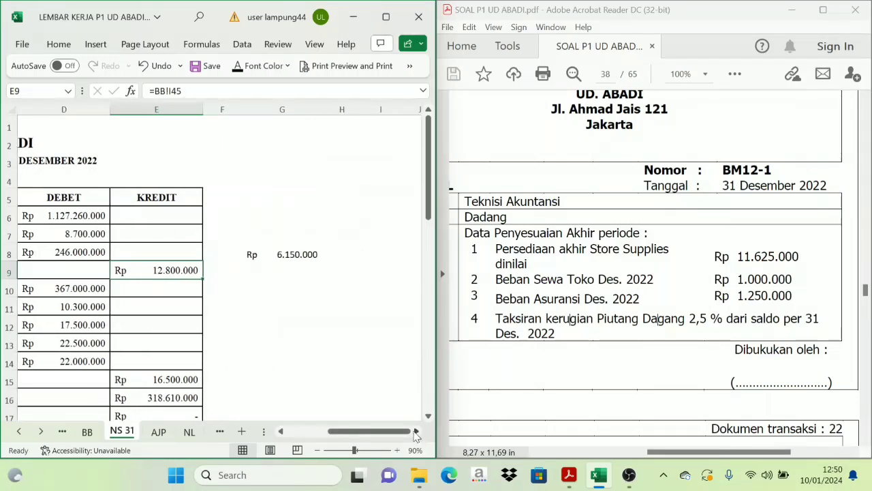
click(293, 255)
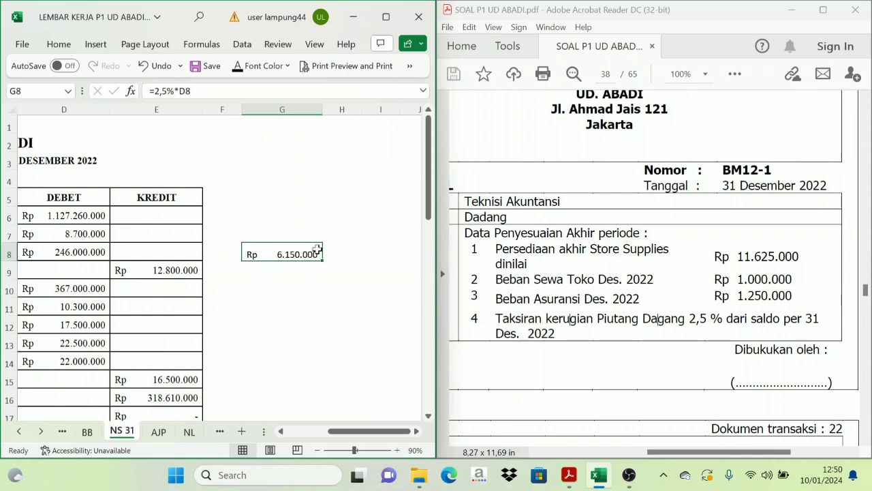
click(160, 278)
drag(365, 437, 355, 437)
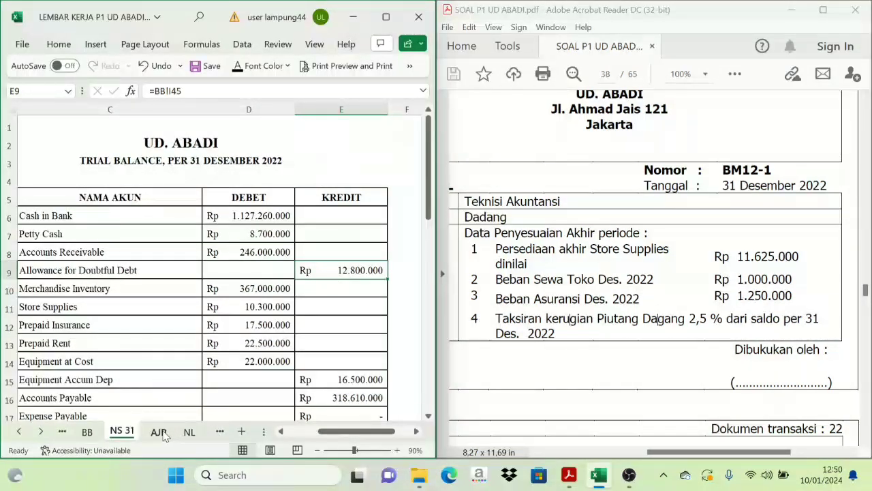
- Check the AJP doubtful debt accounts against the NS 31 trial balance and inspect the amount formula in G16
click(158, 432)
click(65, 356)
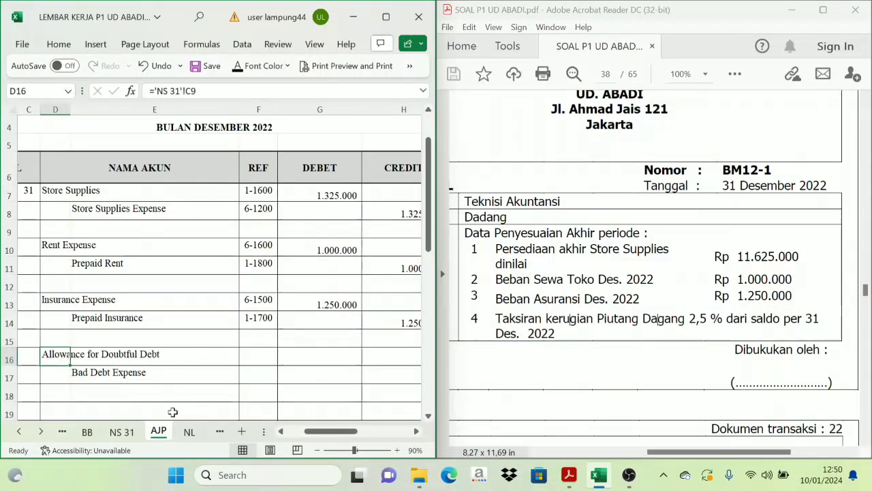
click(121, 431)
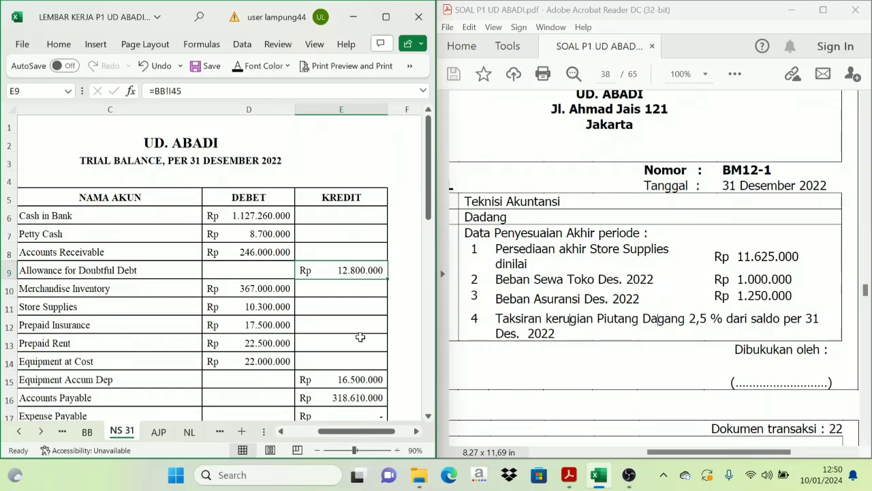
scroll(355, 303, right, 3)
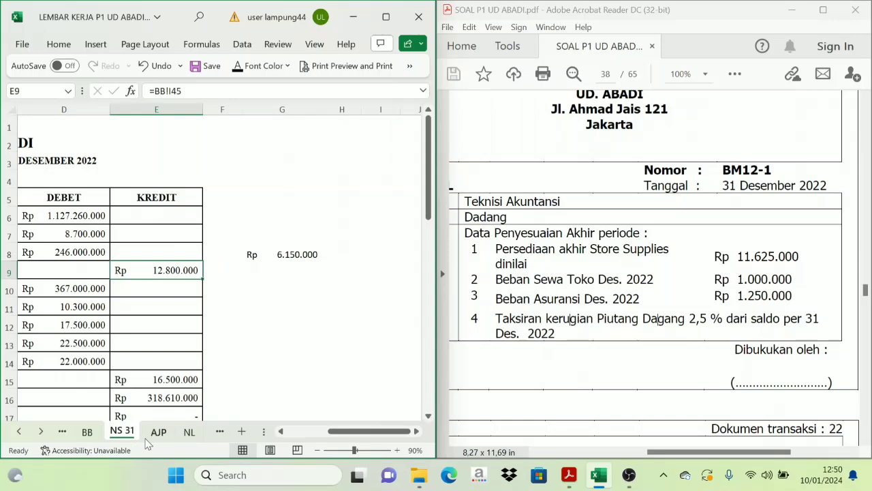
click(158, 431)
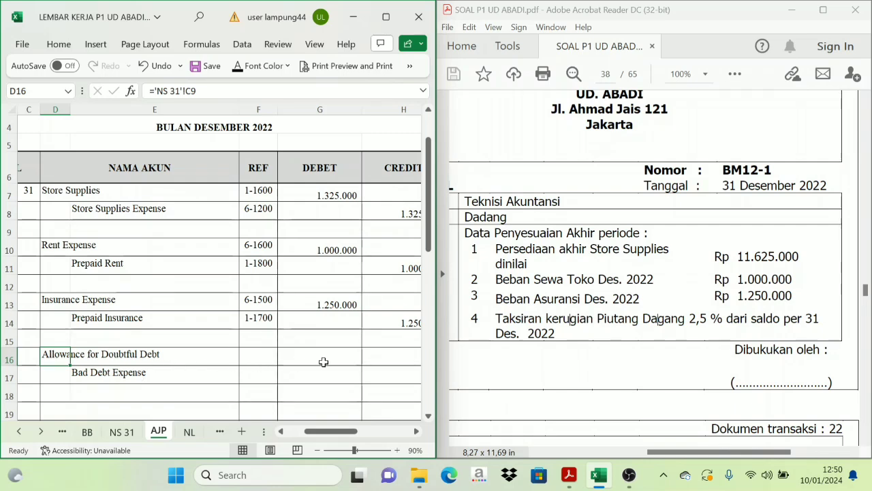
drag(327, 357, 372, 366)
key(ctrl+v)
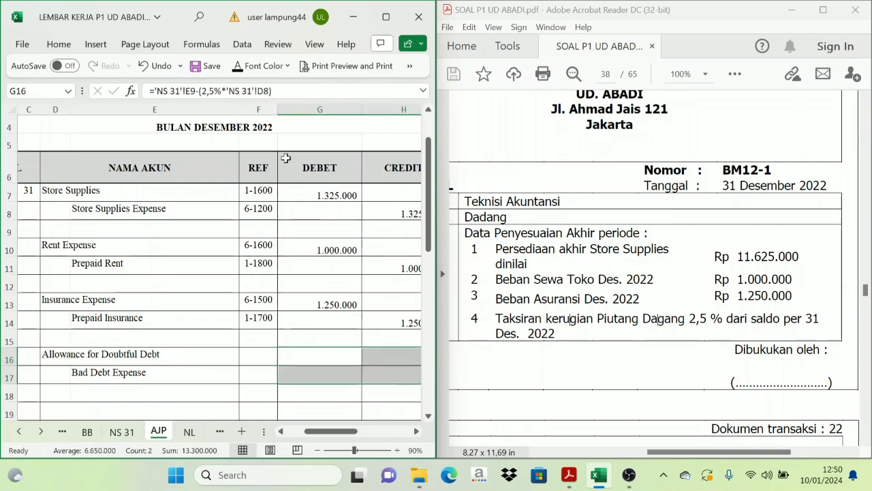
- Calculate the allowance adjustment in G10 of the NS 31 sheet with the formula =E9-G8 and review it
click(125, 432)
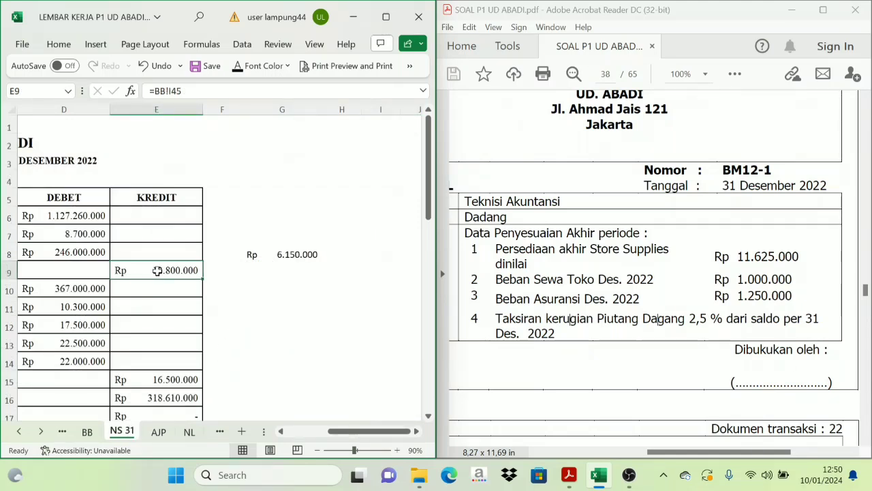
click(320, 255)
click(305, 288)
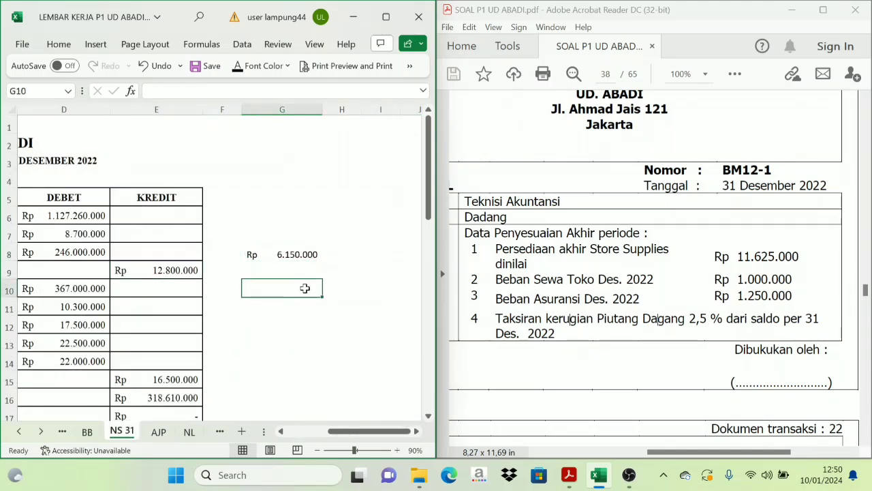
text(=)
click(170, 270)
text(-)
click(282, 258)
key(Return)
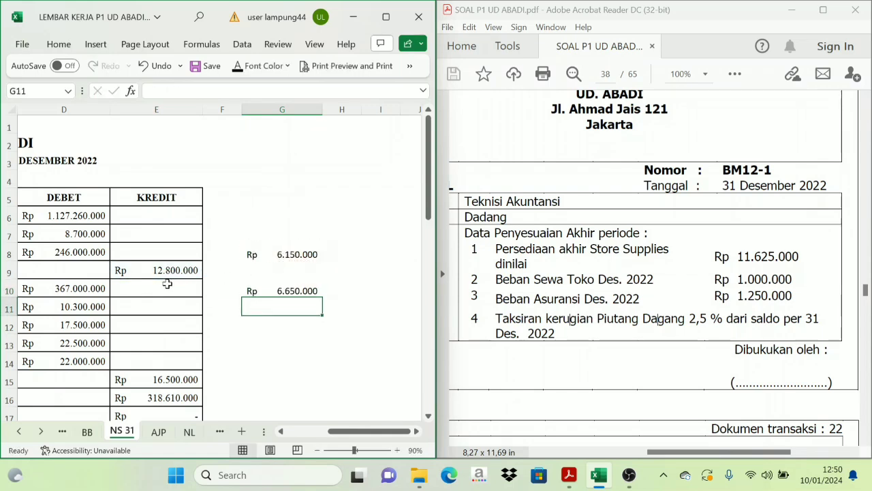
click(295, 255)
click(289, 290)
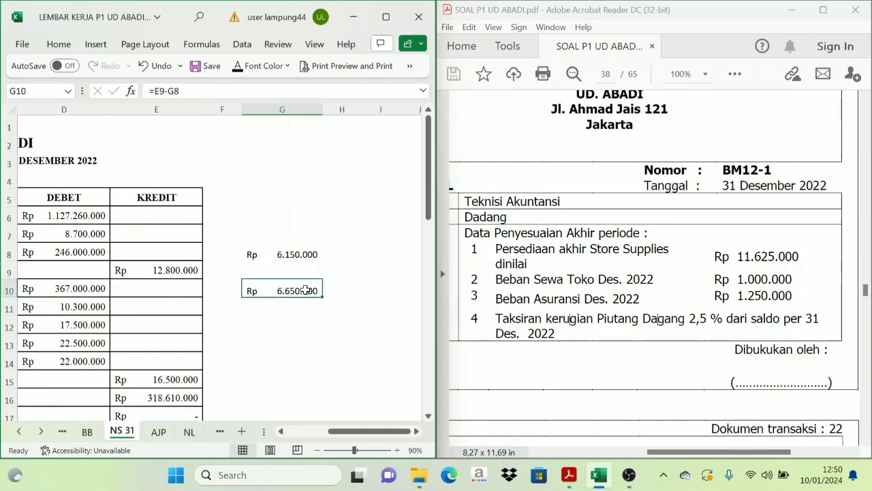
- Apply the black font colour to G16:H17 of the AJP sheet to show the 6.650.000 debit and credit amounts
click(156, 432)
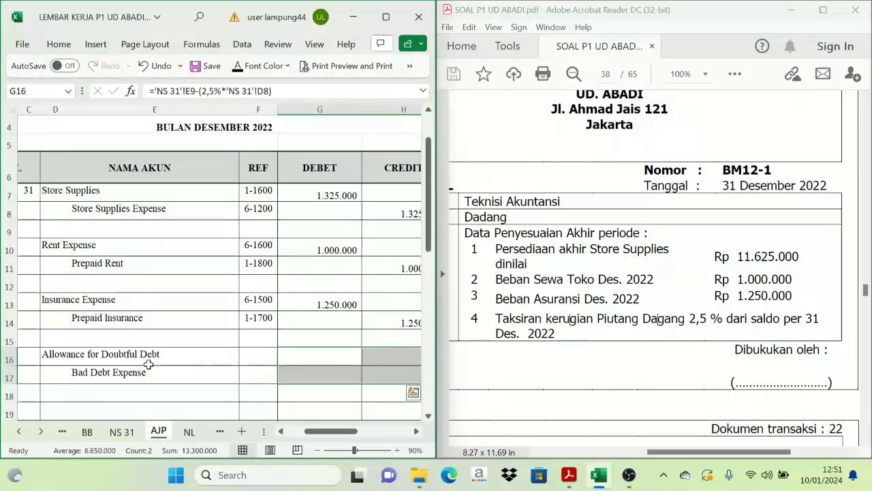
drag(325, 353, 380, 370)
click(239, 67)
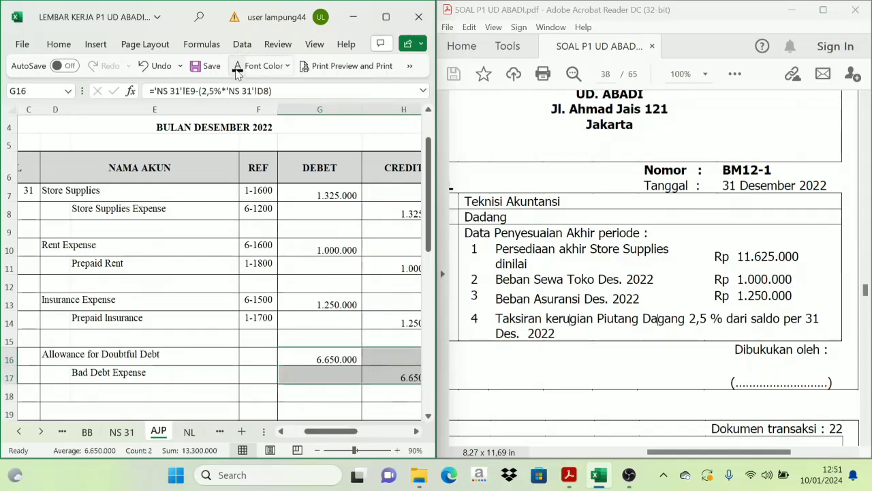
click(417, 431)
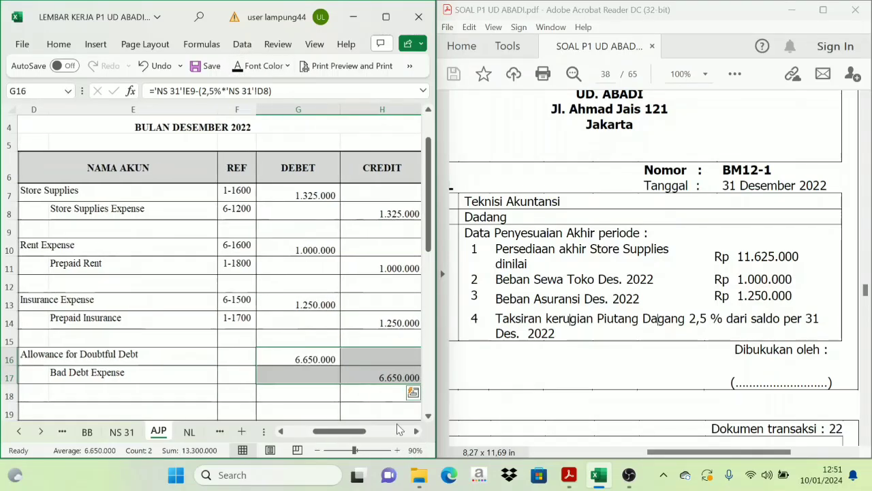
click(332, 359)
click(416, 433)
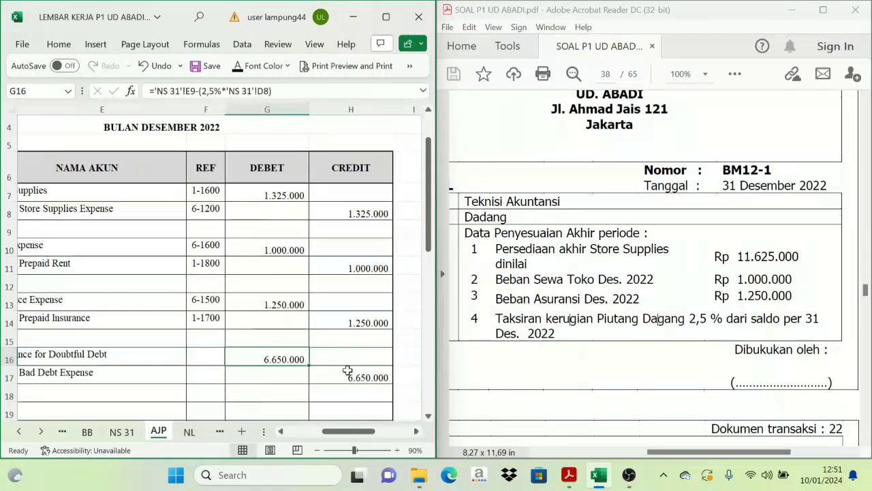
drag(357, 431, 334, 437)
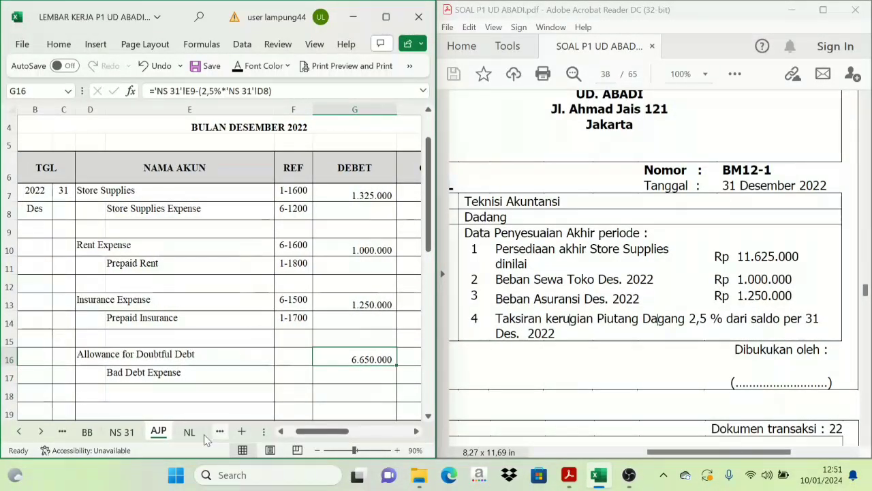
- Recheck the allowance balance in E9 and the loss estimate in G8 on the NS 31 sheet
click(121, 431)
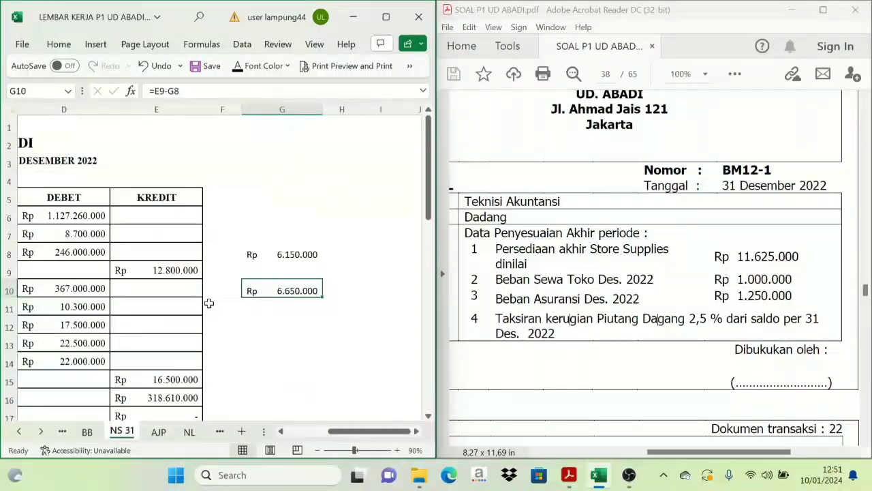
click(147, 270)
drag(244, 236, 301, 267)
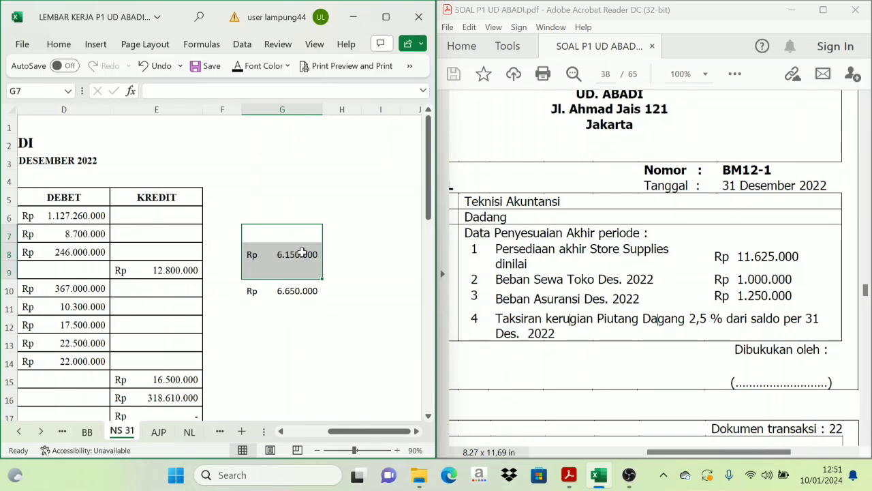
click(299, 254)
click(193, 270)
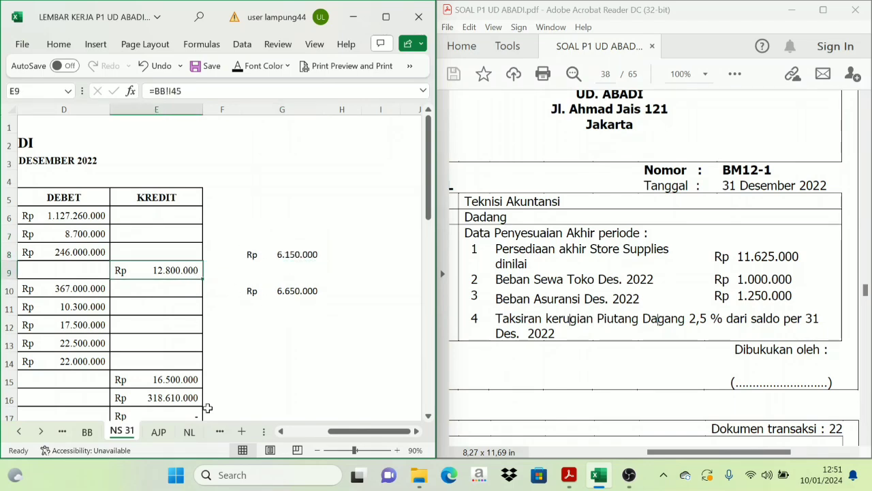
- Apply the black font colour to F16:F17 of the AJP sheet to show the account references 1-1400 and 6-1300
click(158, 432)
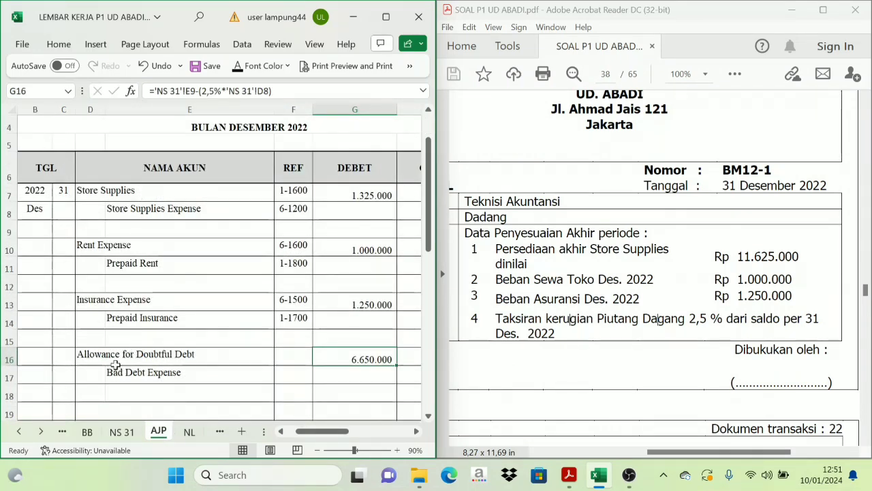
drag(292, 360, 293, 371)
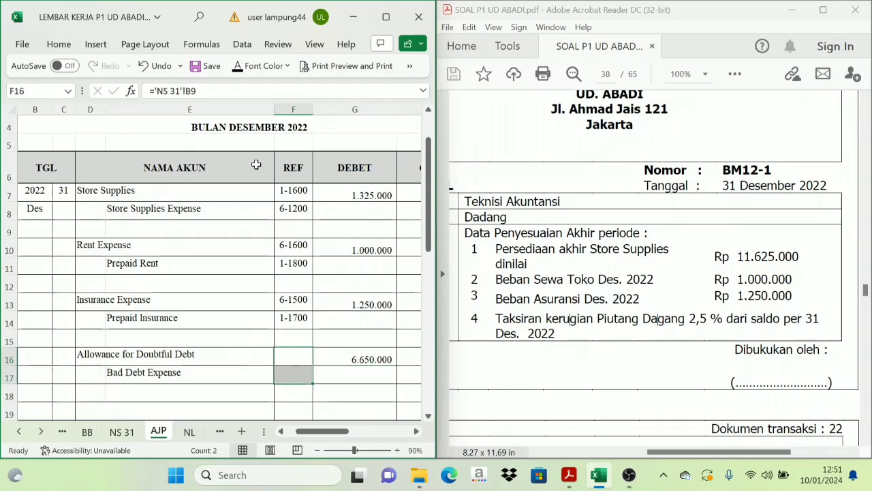
click(237, 66)
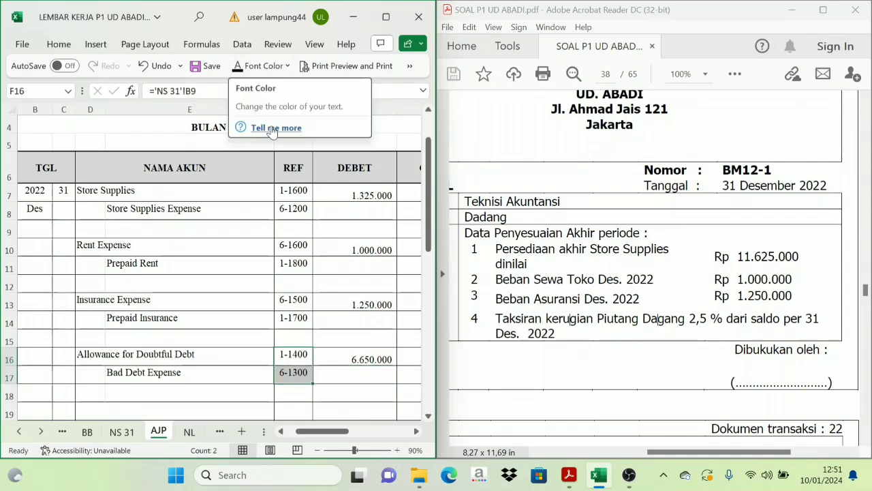
- Read items 5 and 6 of memo BM12-2 in the PDF on equipment depreciation and December salaries, and return to the AJP sheet
scroll(633, 377, up, 1)
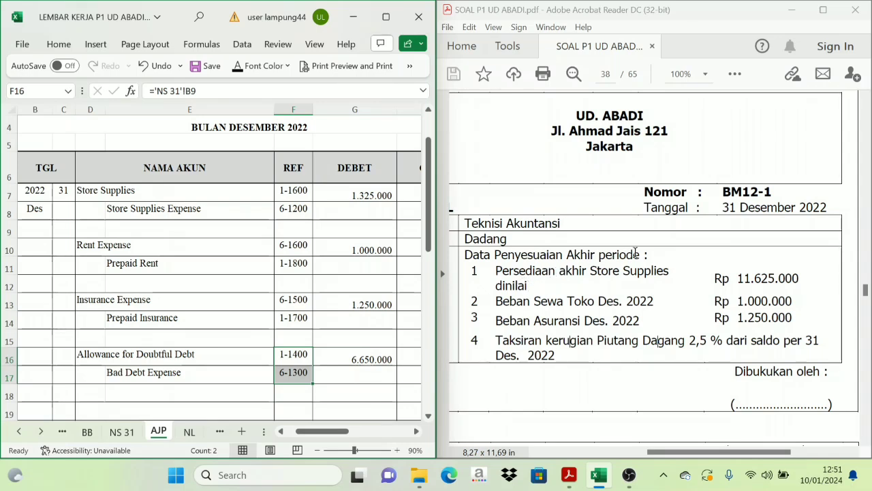
drag(704, 452, 668, 462)
scroll(670, 373, down, 8)
scroll(660, 368, up, 3)
scroll(654, 368, down, 7)
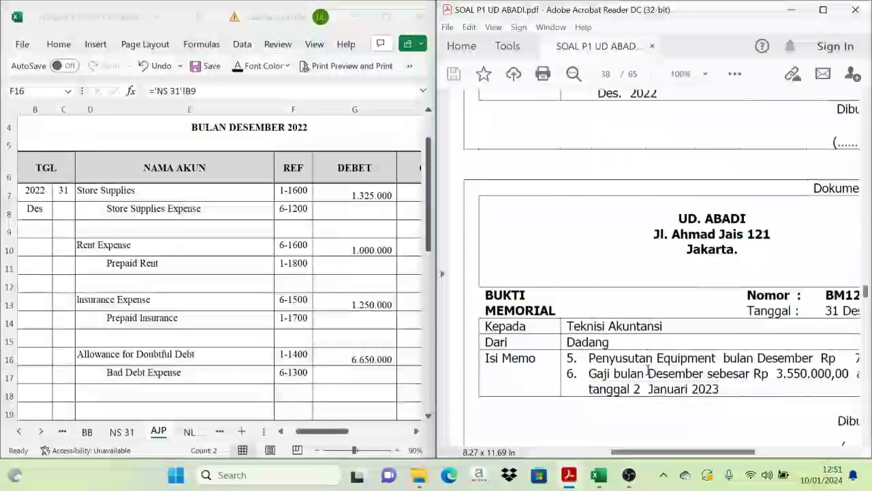
scroll(646, 369, down, 1)
mouse_move(668, 453)
mouse_down()
mouse_move(713, 466)
mouse_move(677, 455)
mouse_up()
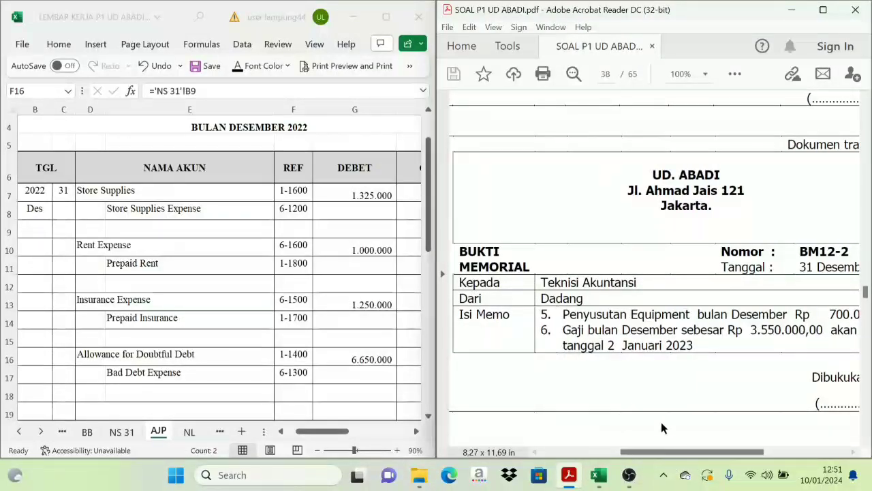
scroll(655, 393, down, 1)
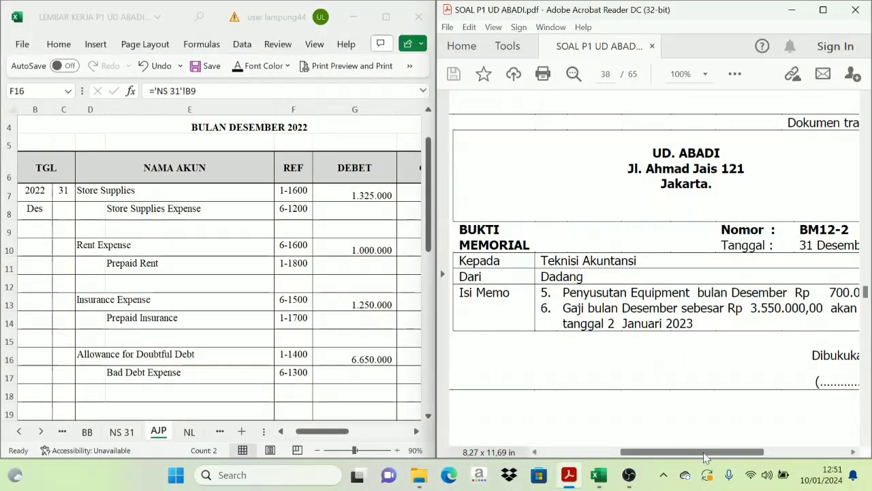
drag(707, 458, 729, 466)
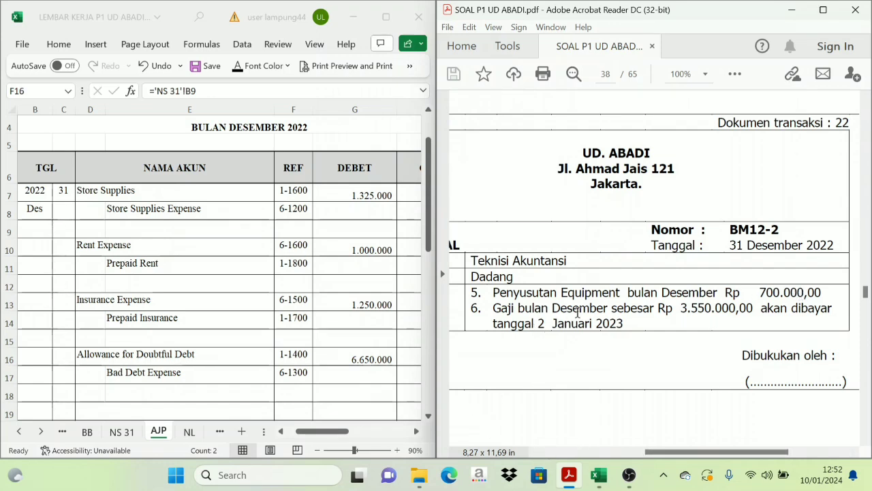
click(165, 381)
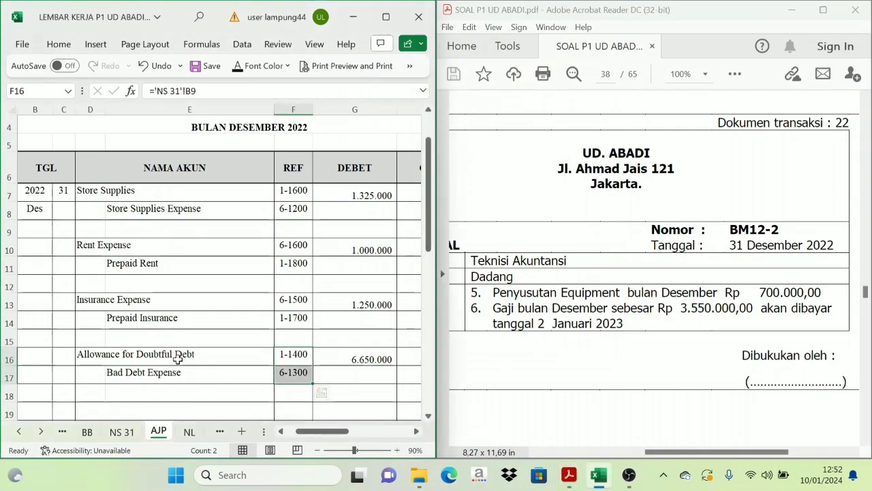
- Apply the black font colour to C19 and D19:E20 of the AJP sheet to show date 31, Depreciation Expense and Equipment Accum Dep
scroll(151, 374, down, 1)
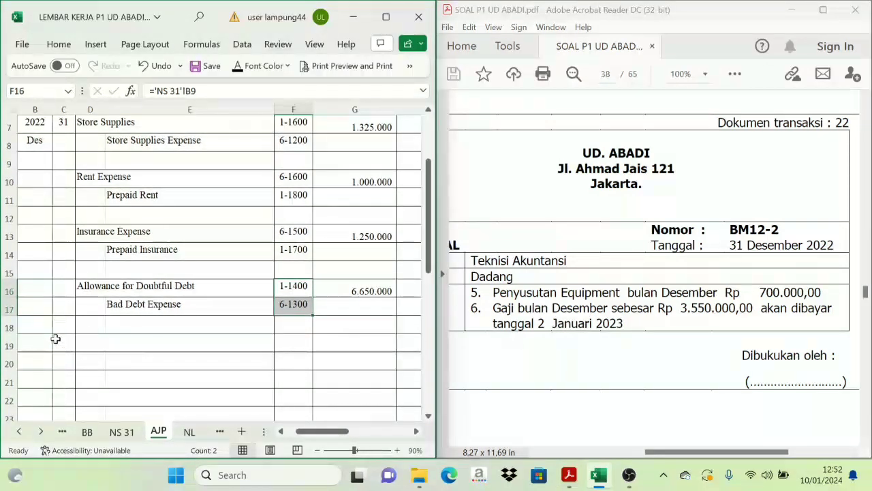
click(60, 337)
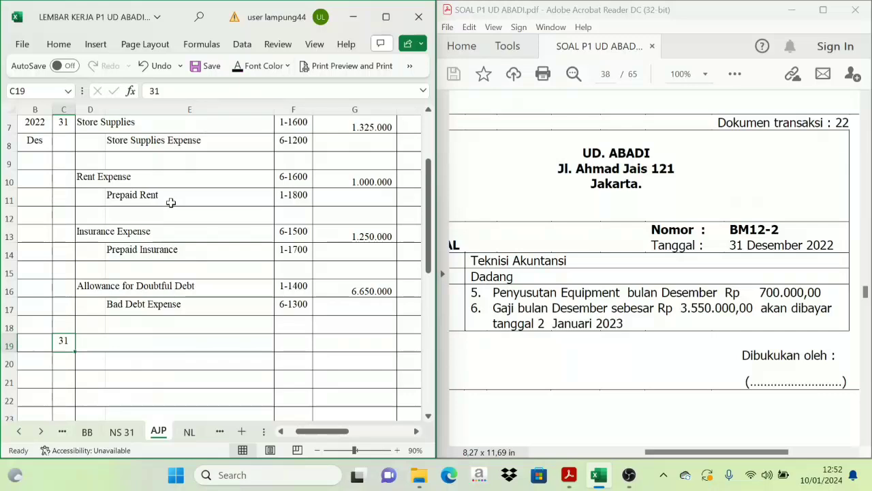
drag(93, 341, 130, 360)
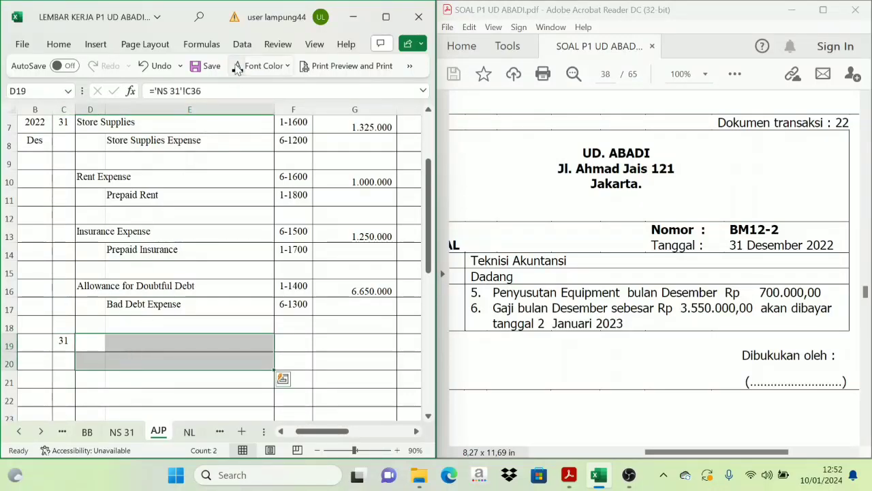
text(Depreciation Expense Equipment Accum Dep)
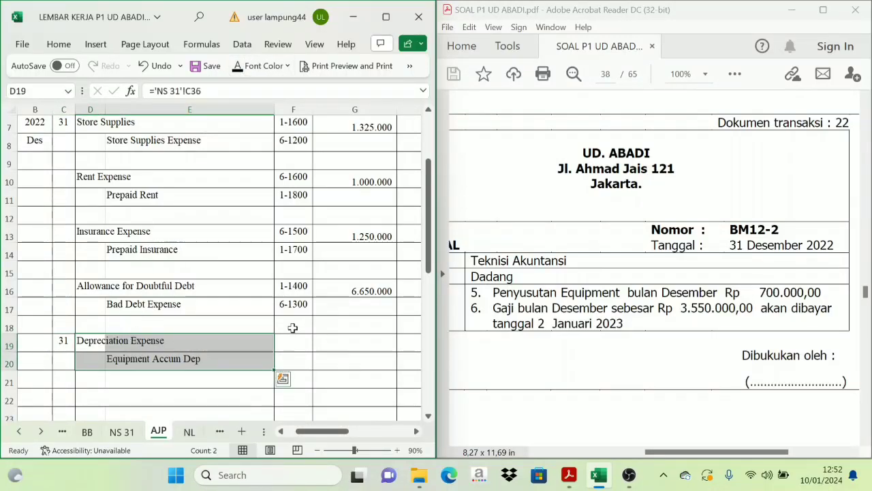
click(93, 347)
click(148, 346)
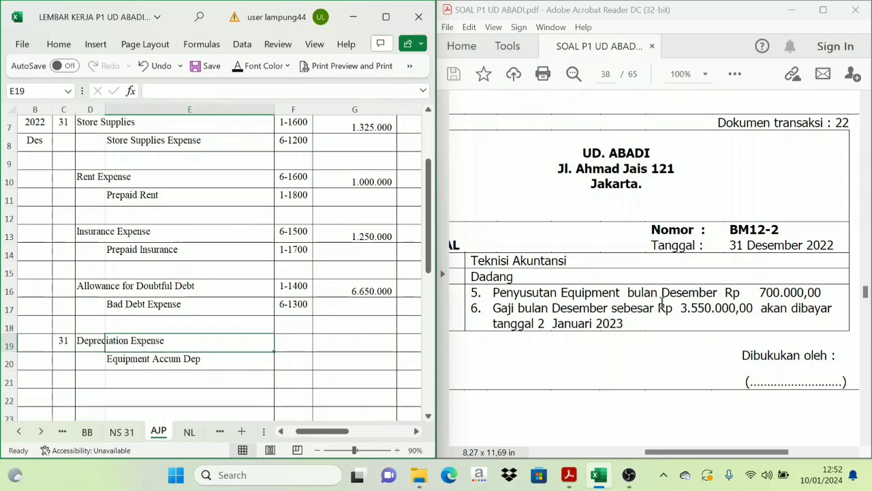
- Apply the black font colour to F19:H20 to show references 6-1400 and 1-2110 and the 700.000 debit and credit amounts
drag(292, 343, 293, 360)
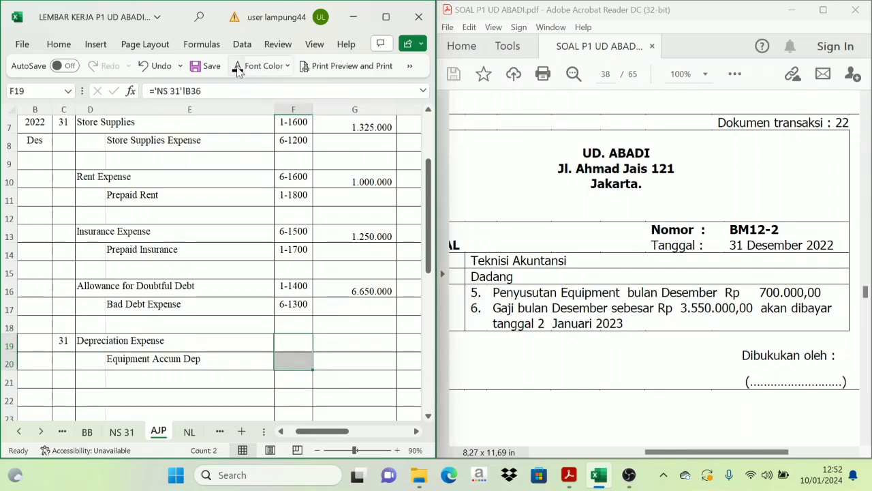
key(ctrl+v)
click(416, 430)
drag(335, 346, 402, 362)
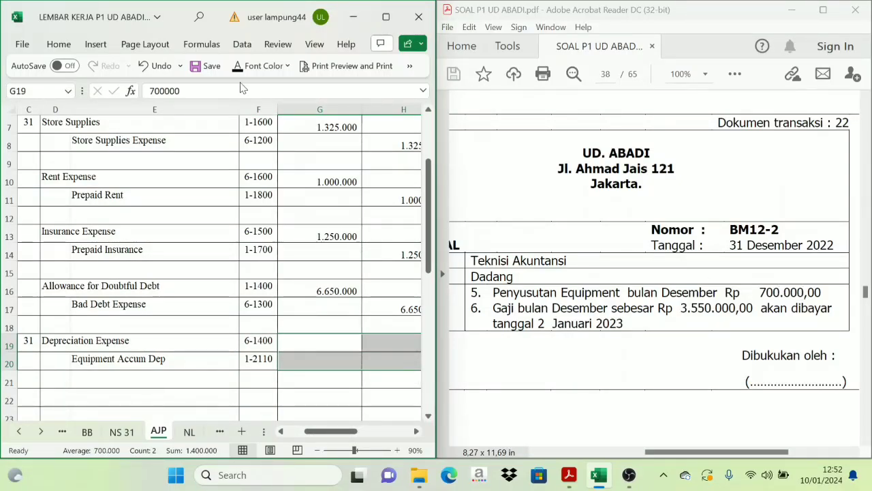
text(700.000	 	700.000)
click(416, 431)
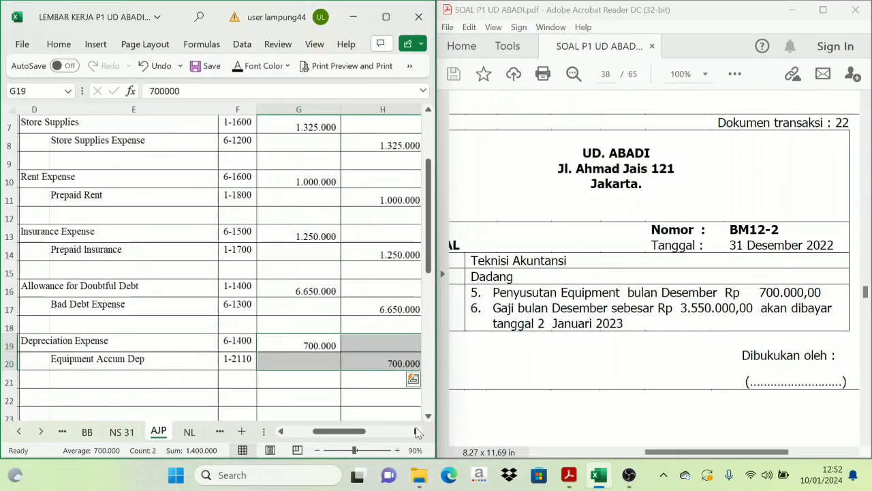
drag(375, 432, 356, 436)
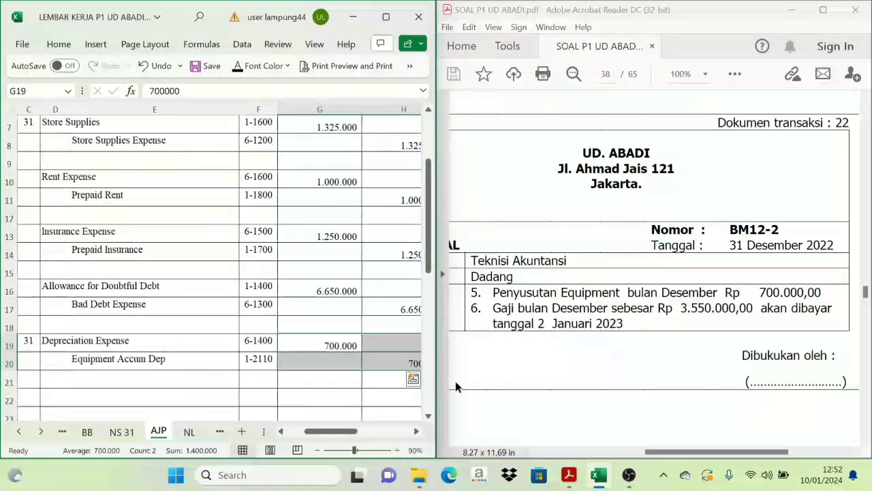
- Apply the black font colour to D22:E23 of the AJP sheet to show Wages & Salaries Expense and Expense Payable
scroll(498, 343, down, 2)
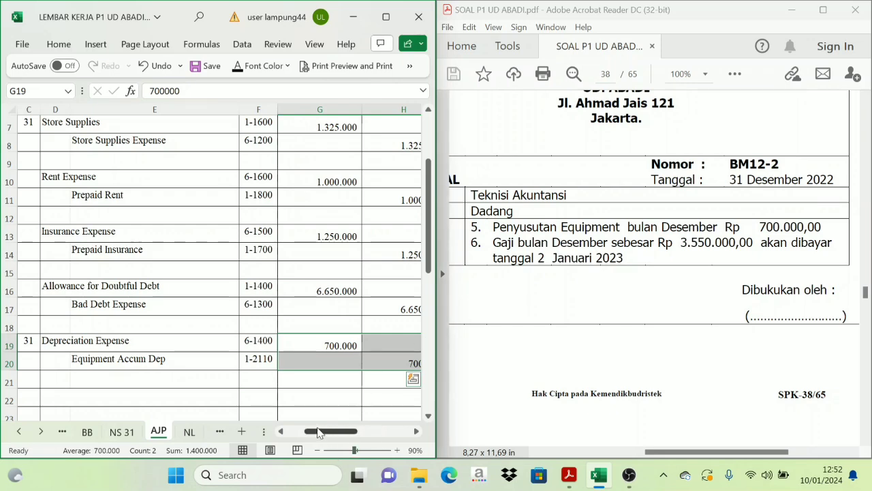
click(281, 430)
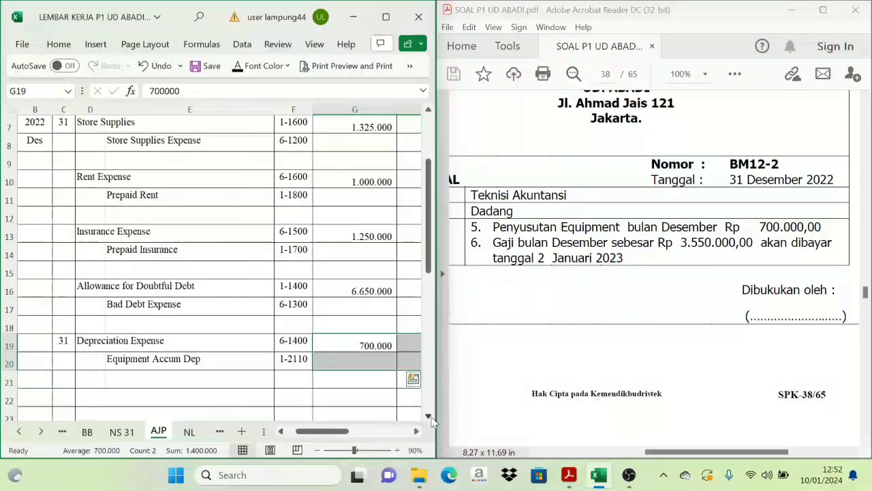
click(428, 415)
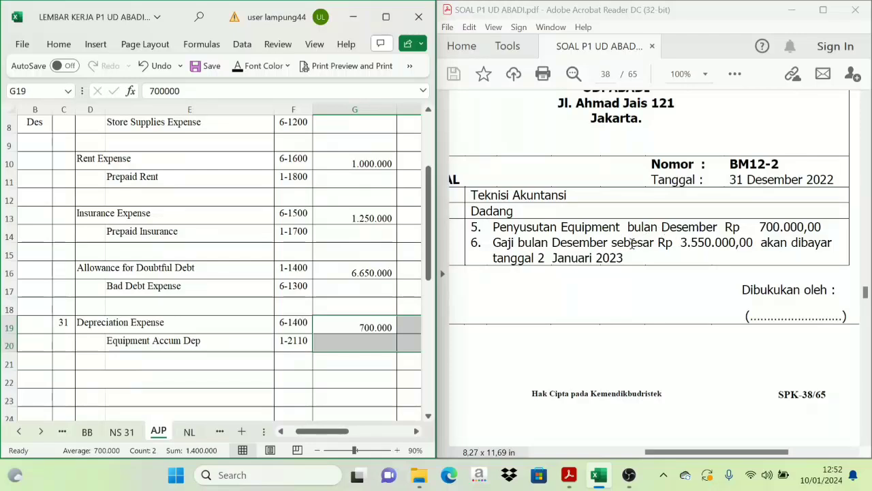
click(64, 382)
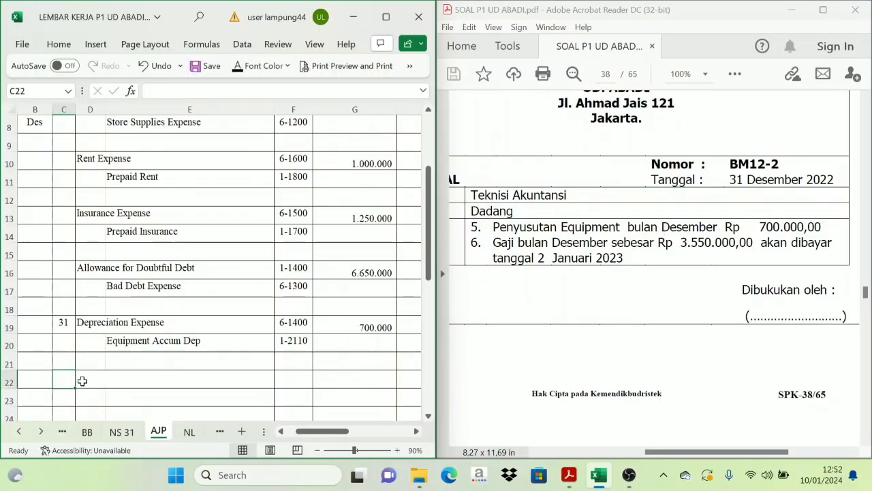
drag(85, 381, 154, 395)
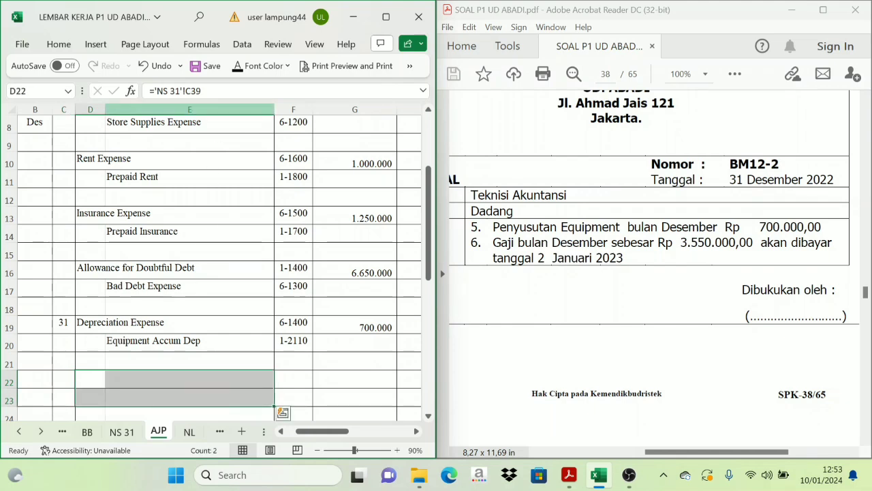
click(237, 70)
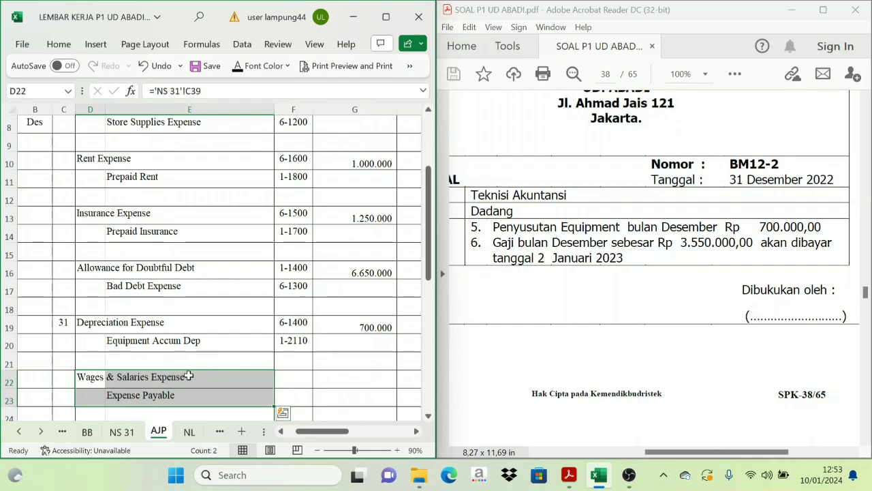
click(125, 404)
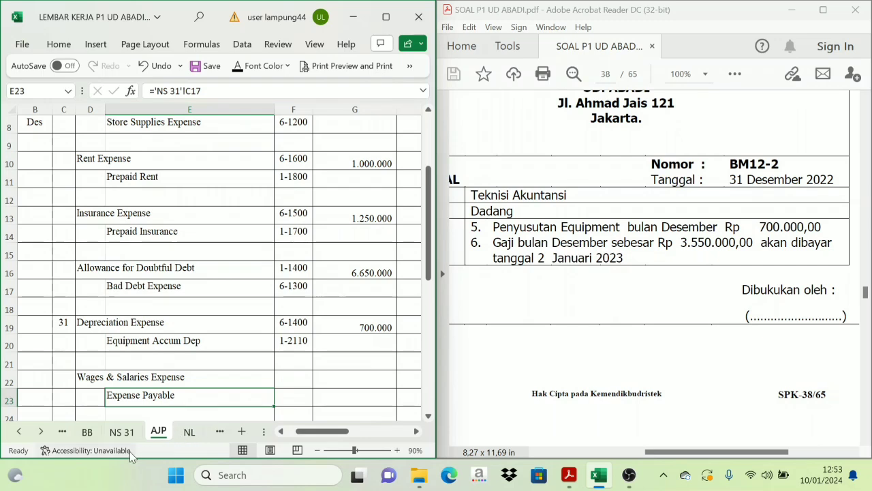
- Apply the black font colour to F22:H23 to show references 6-1700 and 2-1200 and the 3.550.000 debit and credit amounts
drag(303, 371, 300, 398)
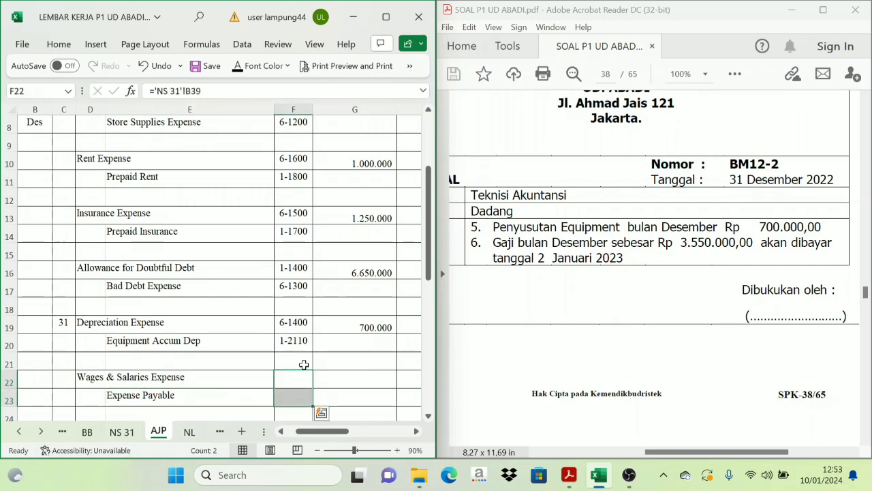
click(238, 68)
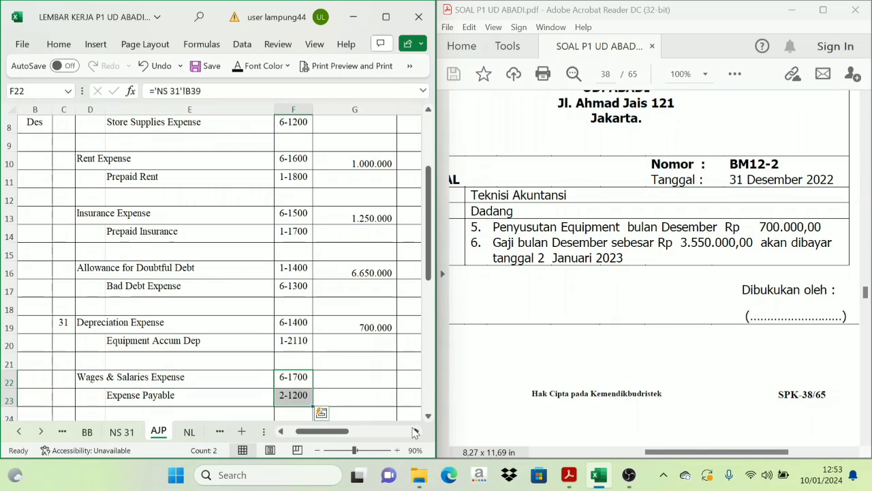
scroll(338, 391, right, 1)
drag(336, 382, 374, 403)
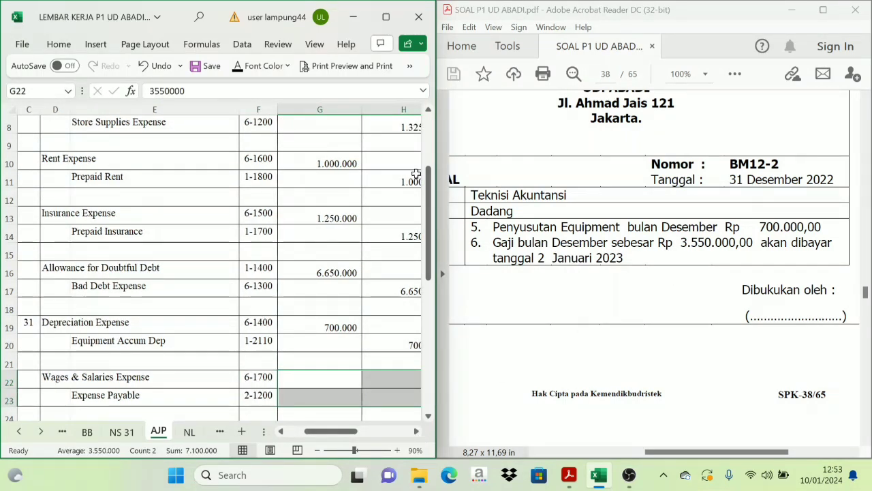
click(238, 68)
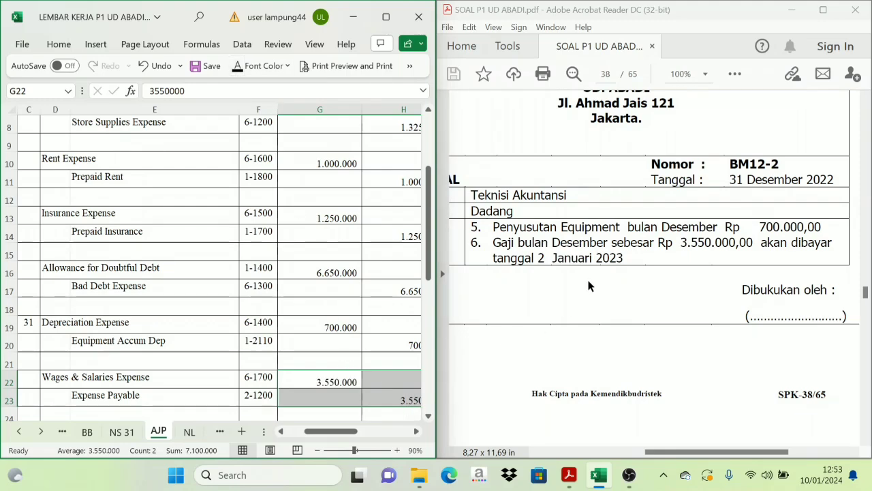
drag(341, 431, 331, 430)
- Read items 7 and 8 of memo BM12-3 in the PDF on closing the PPN accounts and income tax, and return to AJP row 26
drag(677, 452, 651, 457)
scroll(619, 337, down, 10)
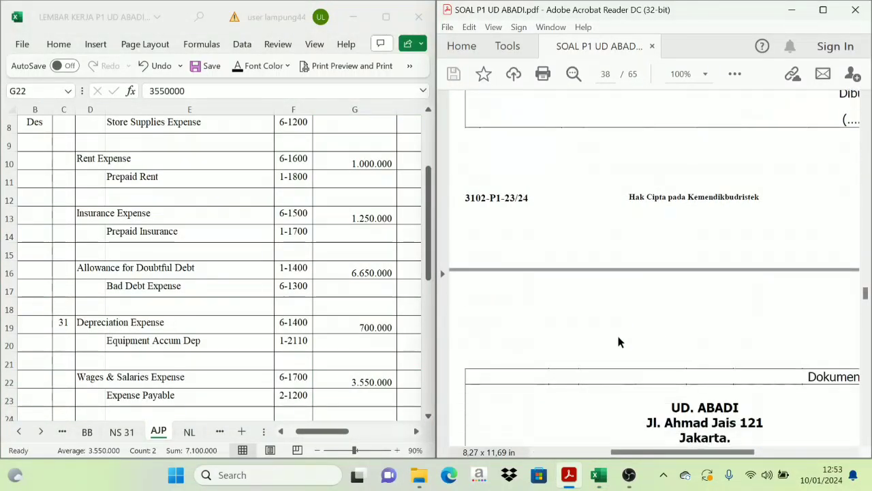
scroll(619, 341, down, 3)
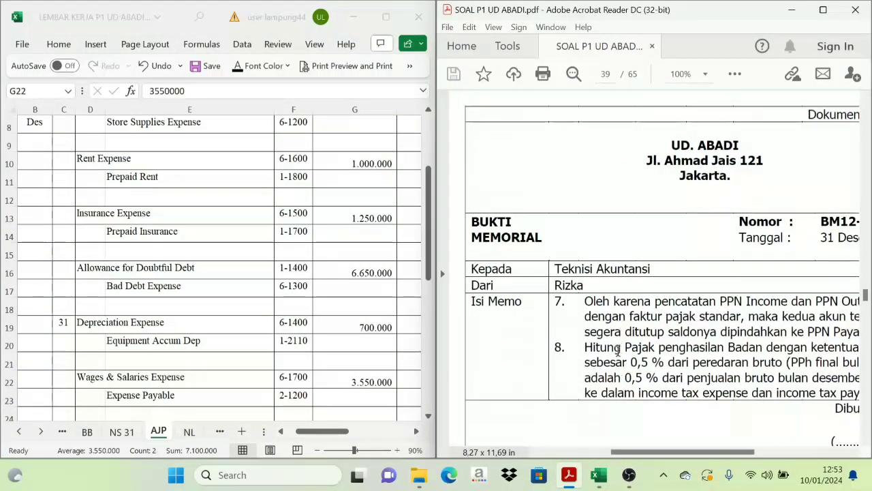
drag(683, 451, 728, 454)
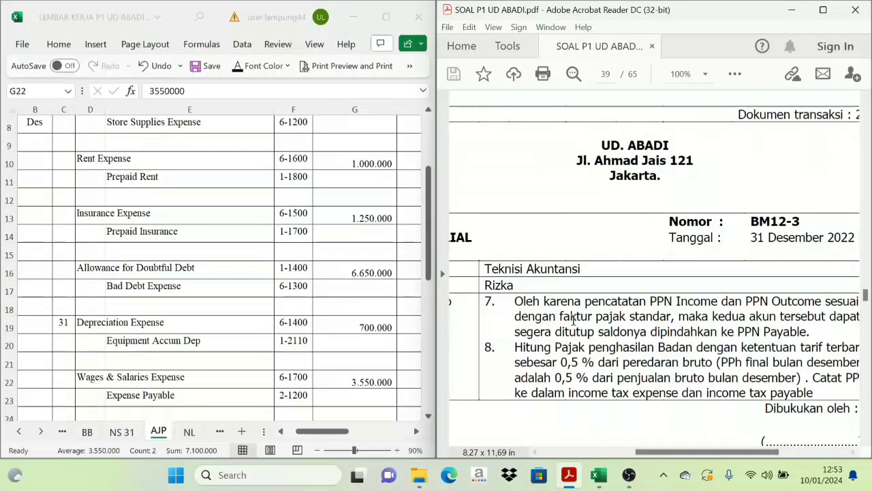
scroll(564, 302, down, 2)
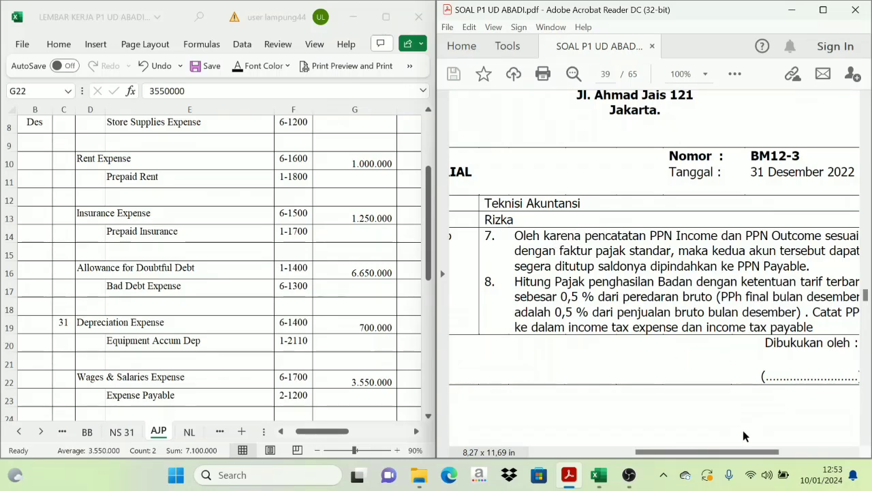
drag(748, 451, 757, 451)
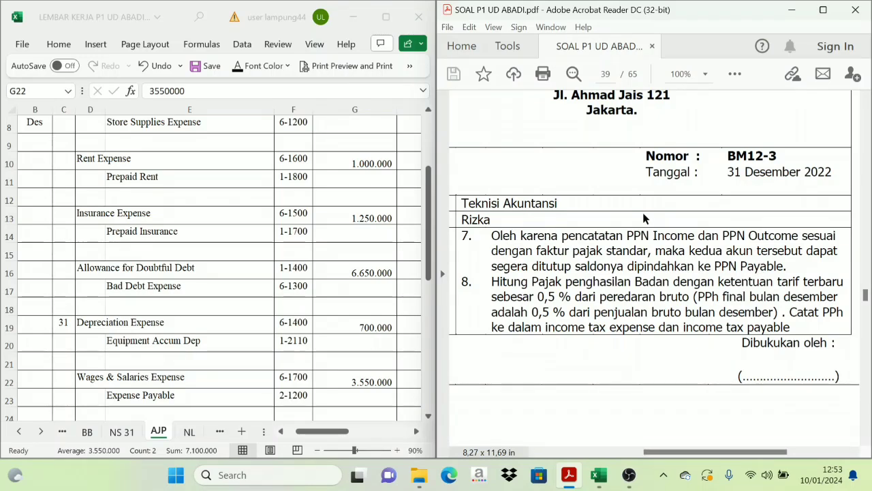
click(430, 419)
scroll(430, 419, down, 1)
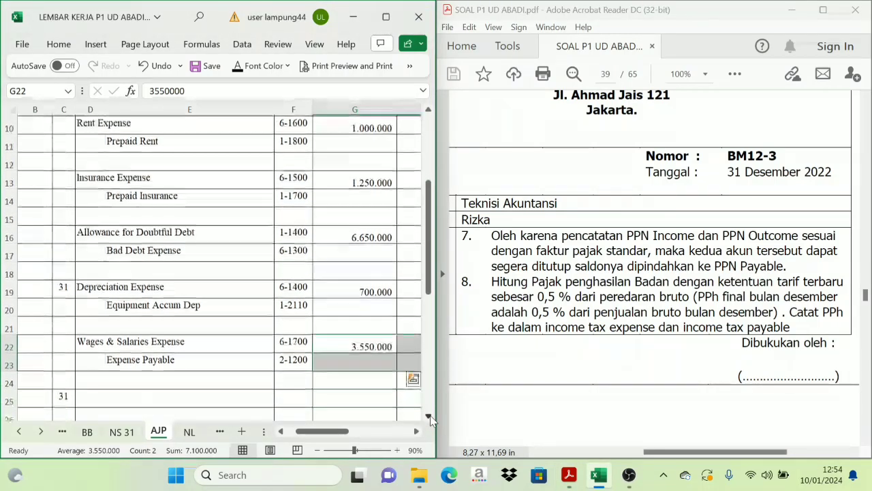
click(575, 254)
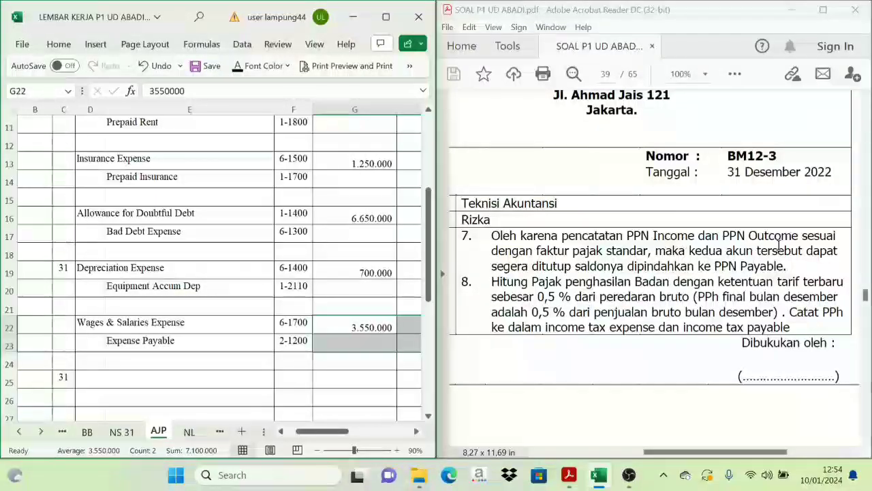
click(136, 401)
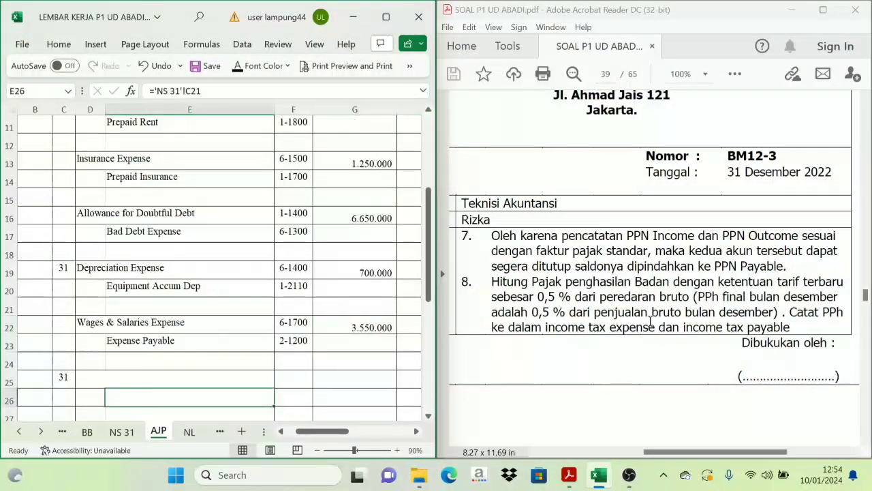
- Check the PPN Outcome credit balance in E20 and the PPN Income debit balance in D21 of the NS 31 trial balance
click(127, 431)
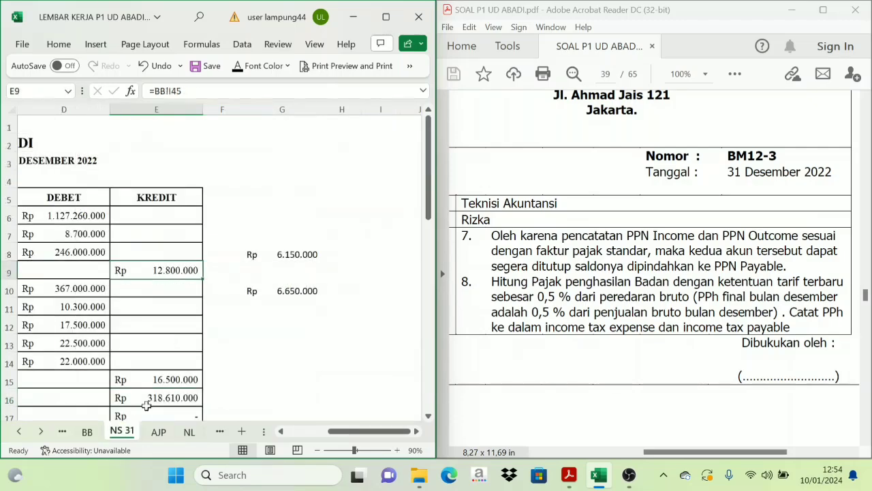
scroll(280, 374, left, 5)
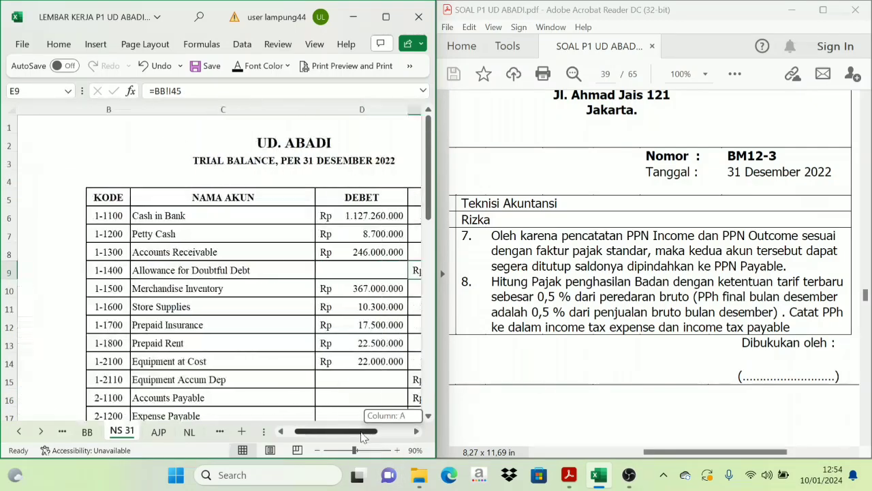
scroll(280, 374, down, 4)
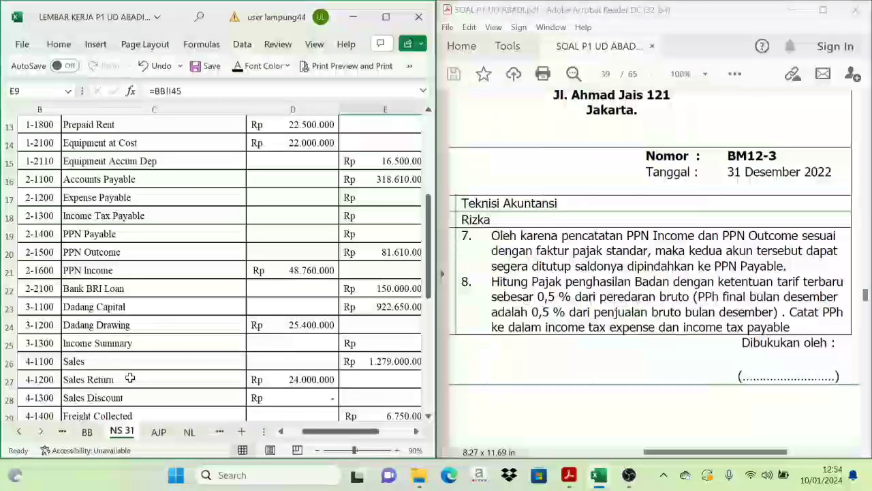
scroll(255, 366, down, 1)
click(134, 197)
click(373, 197)
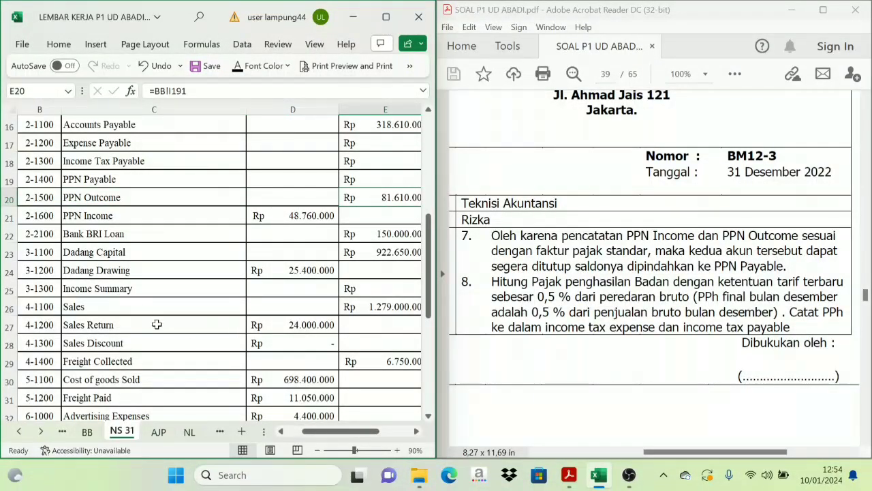
click(91, 218)
click(315, 218)
click(195, 196)
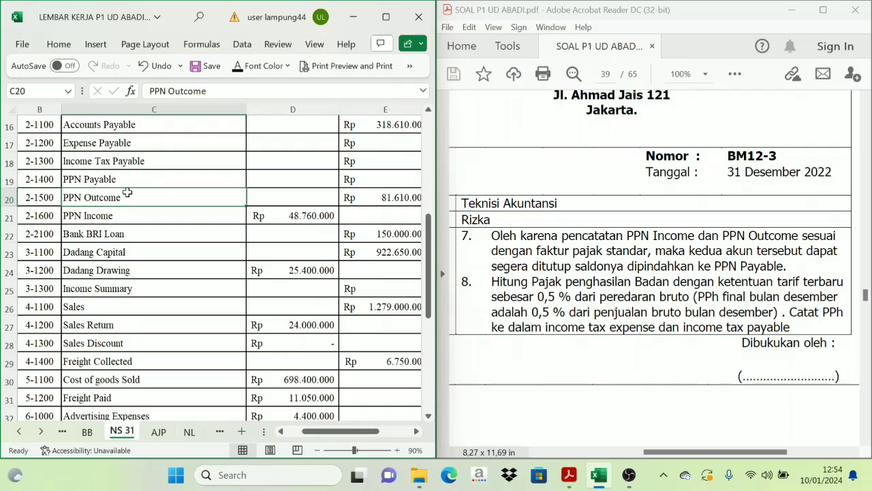
click(392, 199)
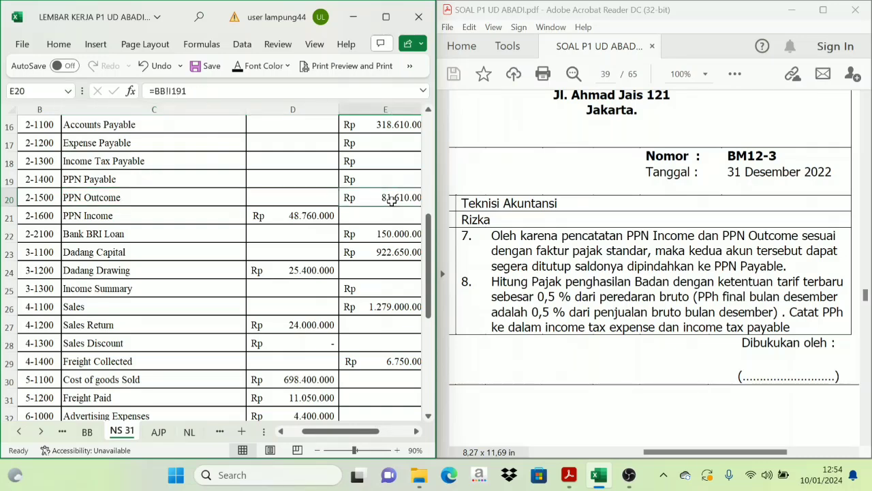
click(266, 195)
click(102, 213)
click(251, 220)
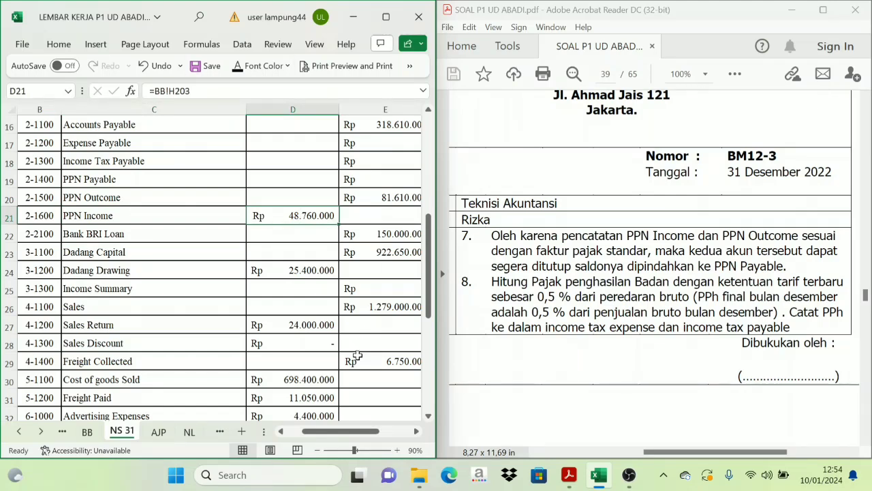
- Compare the PPN Outcome credit in E20 with the PPN Income debit in D21 of the NS 31 sheet
click(390, 194)
click(306, 228)
click(373, 200)
click(317, 227)
click(371, 198)
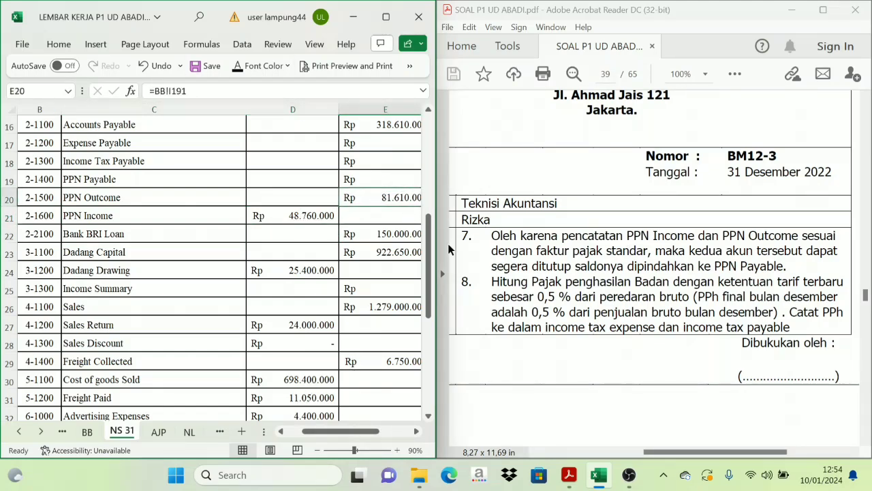
- Apply the black font colour to AJP D25:F27 to show PPN Outcome, PPN Income and PPN Payable with references 2-1500, 2-1600 and 2-1400
click(171, 433)
scroll(189, 396, down, 1)
drag(92, 327, 189, 360)
key(ctrl+v)
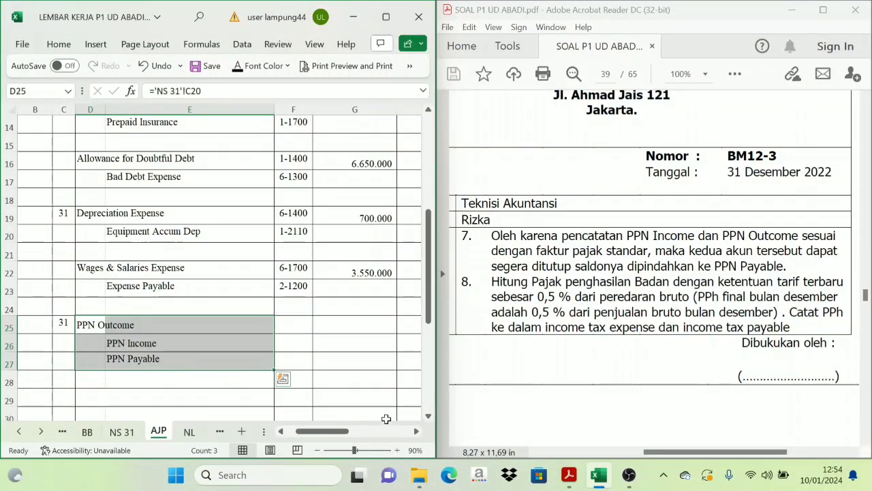
click(416, 431)
drag(263, 326, 262, 359)
click(240, 69)
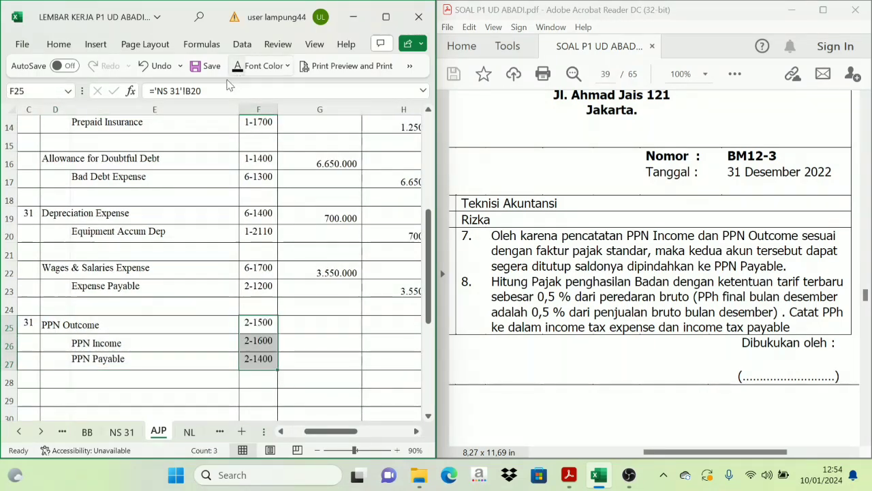
- Apply the black font colour to G25 and H26 to show the 81.610.000 PPN Outcome debit and the 48.760.000 PPN Income credit
click(122, 432)
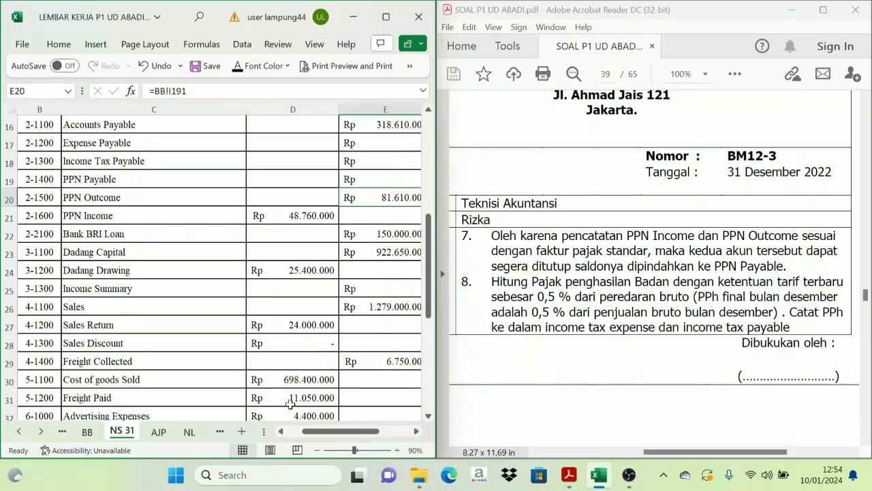
click(159, 432)
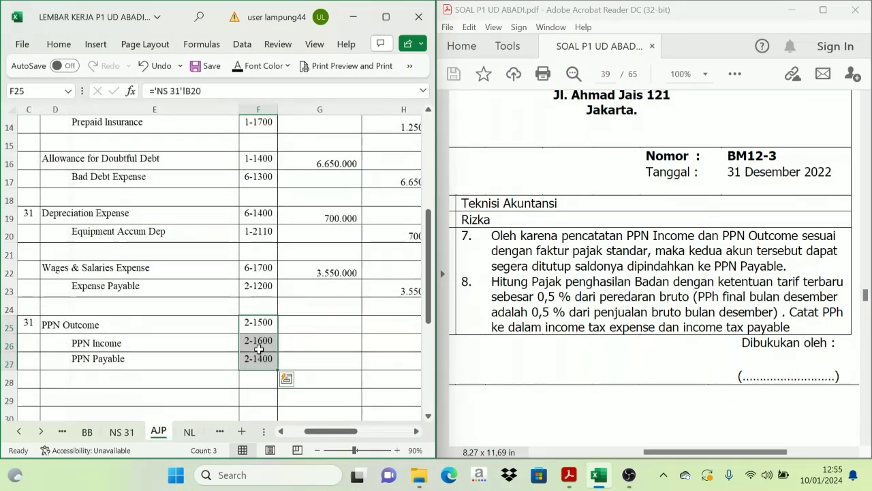
click(312, 329)
click(237, 68)
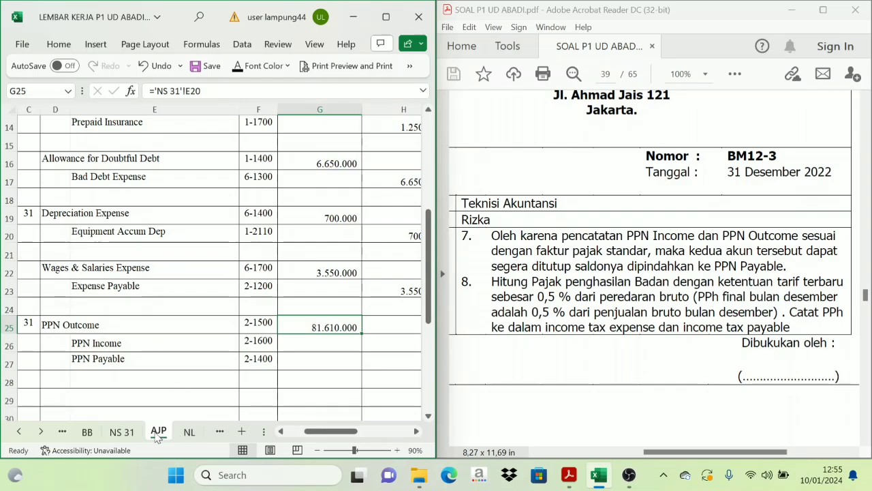
click(122, 432)
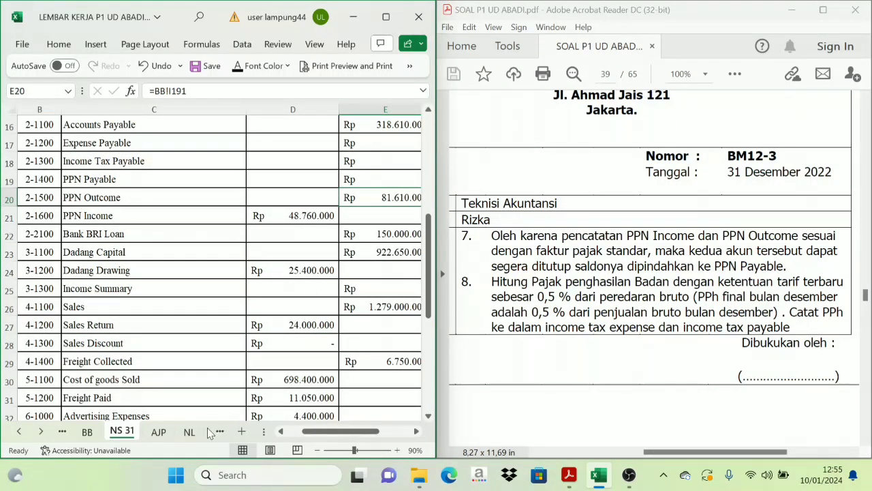
click(158, 432)
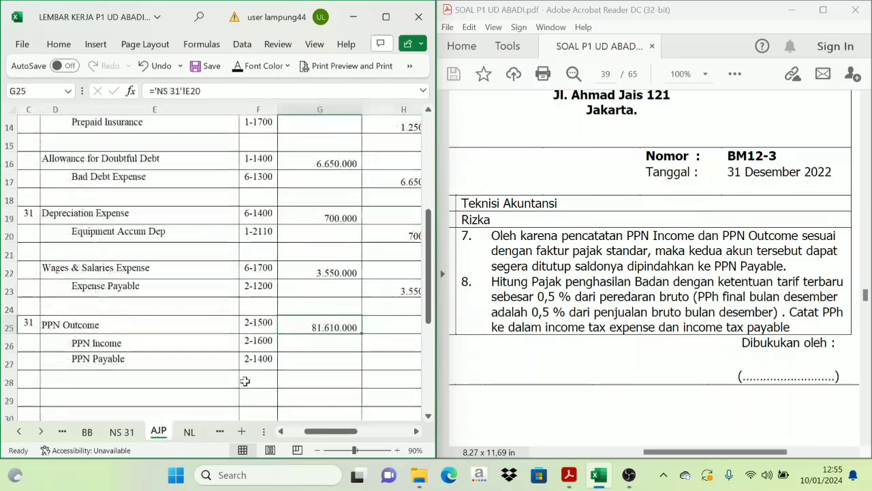
click(383, 353)
scroll(247, 161, right, 3)
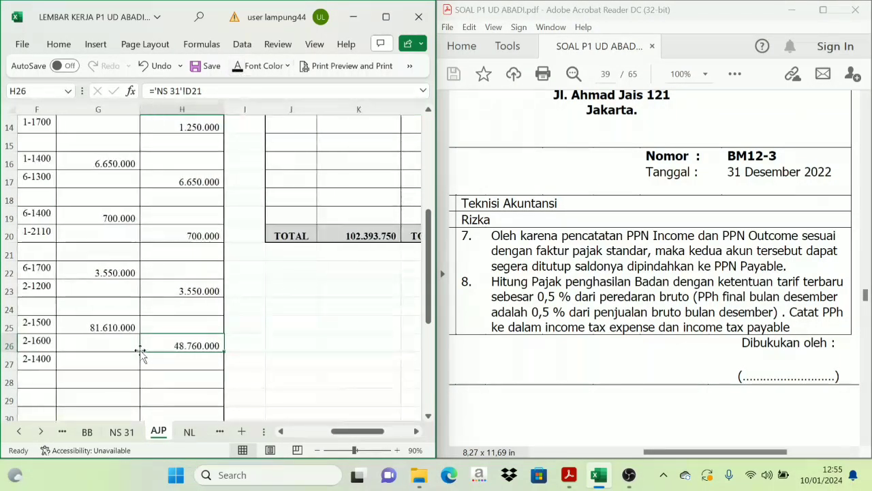
- Apply the black font colour to H27 to show the 32.850.000 PPN Payable credit calculated as =G25-H26
click(113, 326)
click(157, 346)
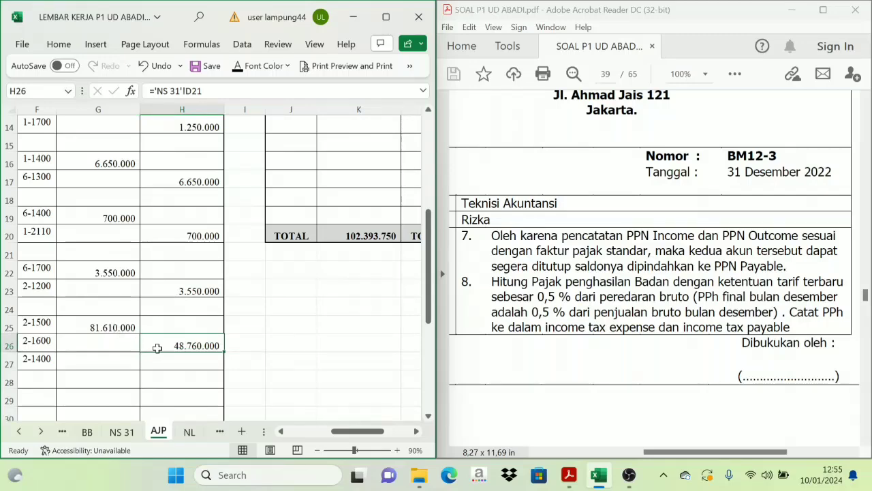
click(111, 327)
drag(334, 431, 305, 430)
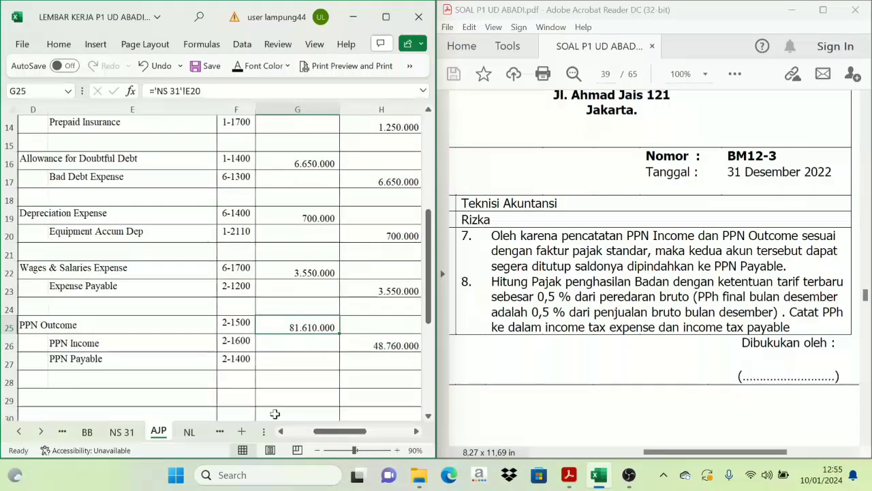
click(345, 360)
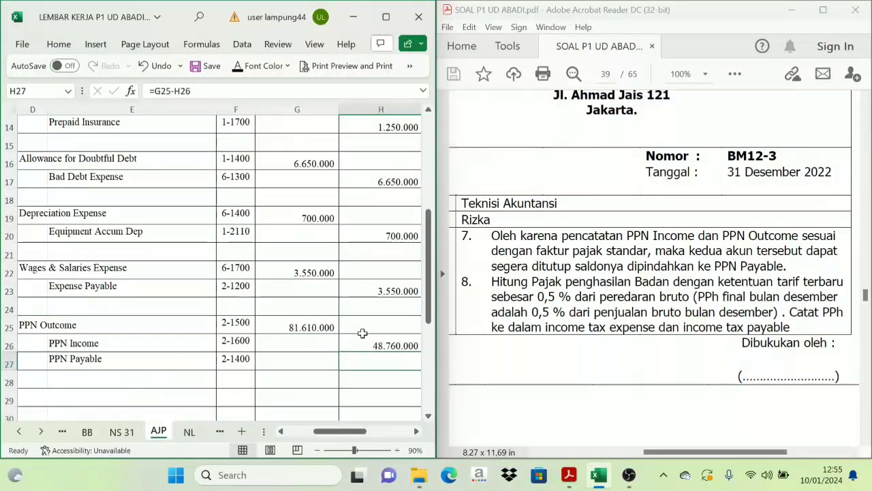
scroll(226, 183, right, 2)
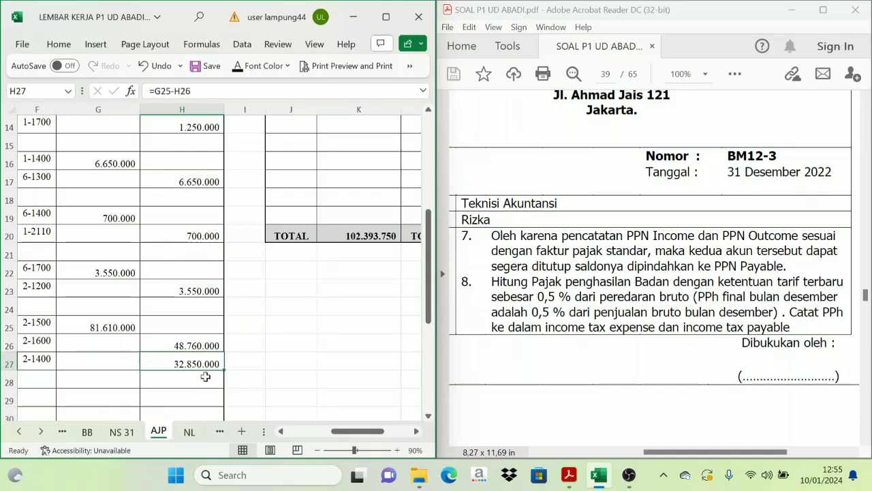
- Read item 8 of memo BM12-3 in the PDF on the 0,5 % income tax on December gross sales
drag(364, 429, 347, 438)
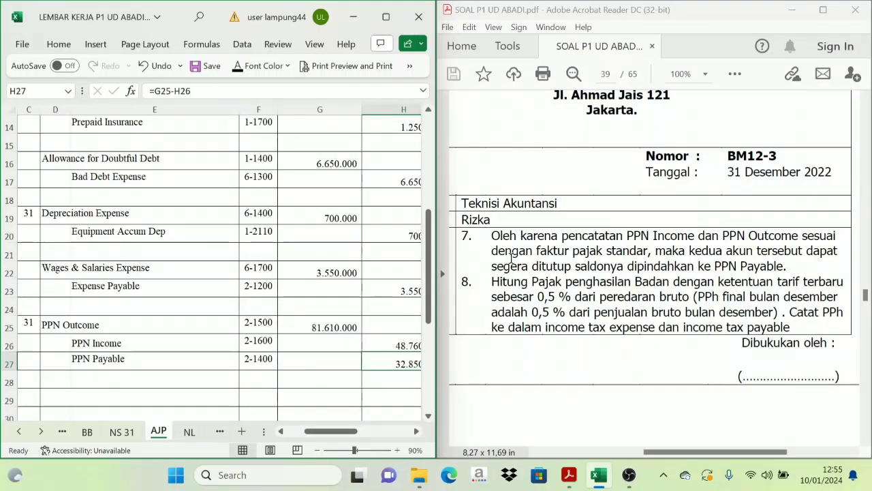
scroll(511, 258, down, 3)
scroll(515, 273, up, 4)
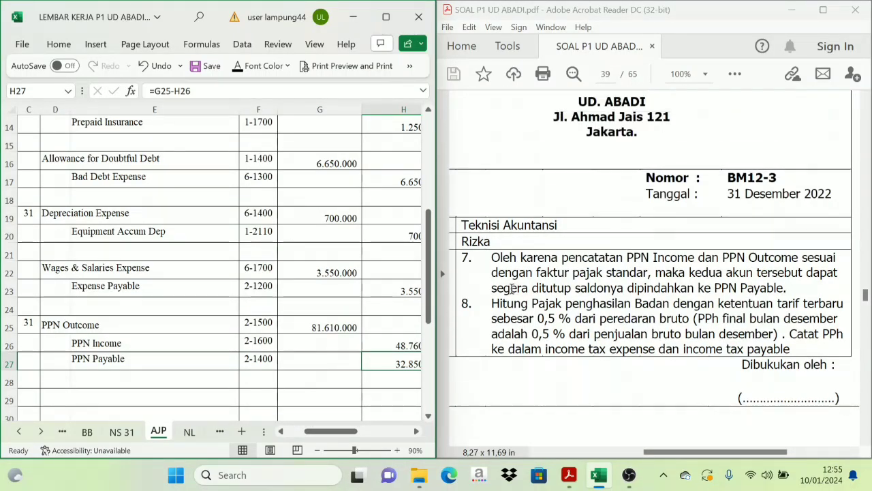
scroll(510, 292, down, 1)
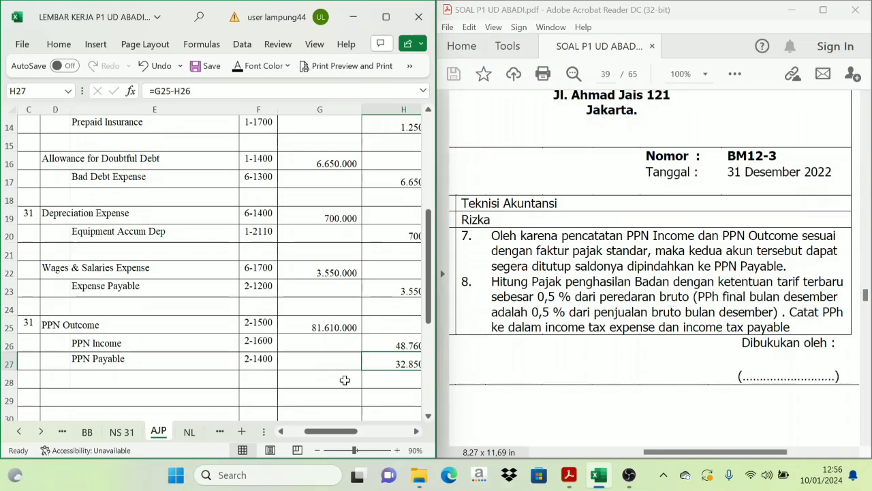
- Examine the Sales, Sales Return, Sales Discount and Freight Collected balances in rows 26 to 29 of the NS 31 trial balance
click(121, 431)
mouse_move(331, 432)
mouse_down()
mouse_move(315, 436)
mouse_move(356, 435)
mouse_move(347, 436)
mouse_up()
click(416, 434)
click(416, 433)
click(279, 432)
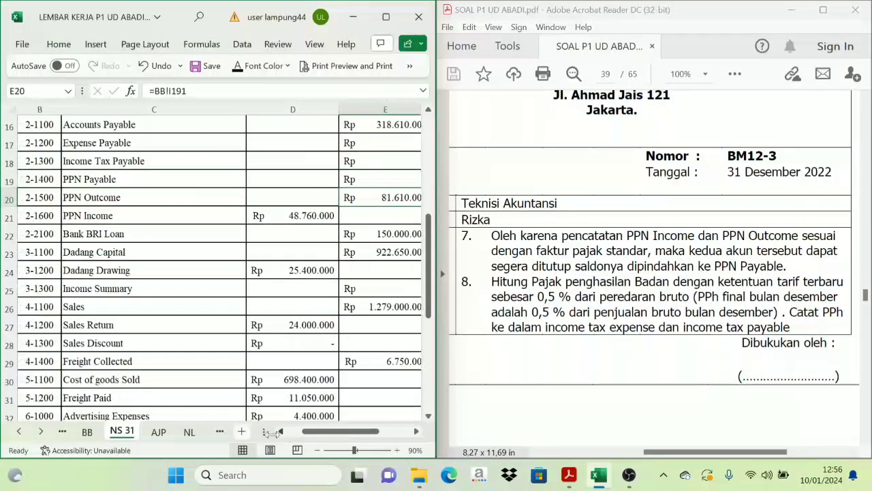
drag(78, 307, 87, 359)
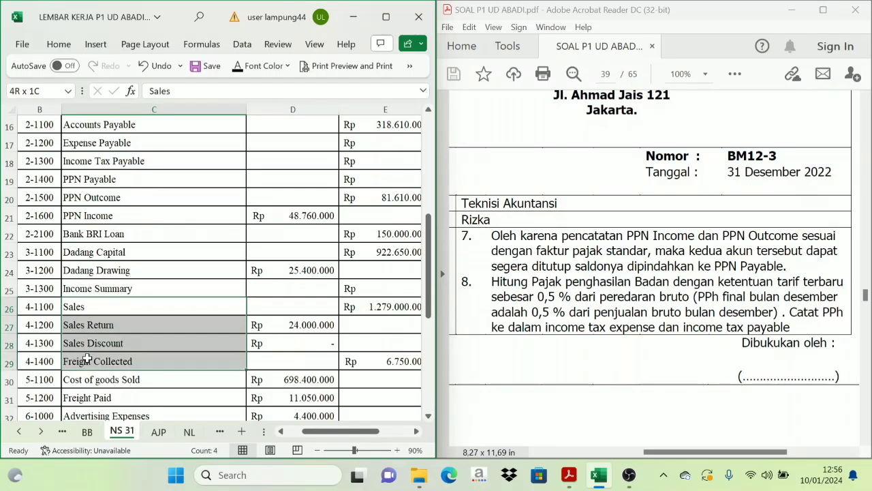
drag(144, 366, 346, 362)
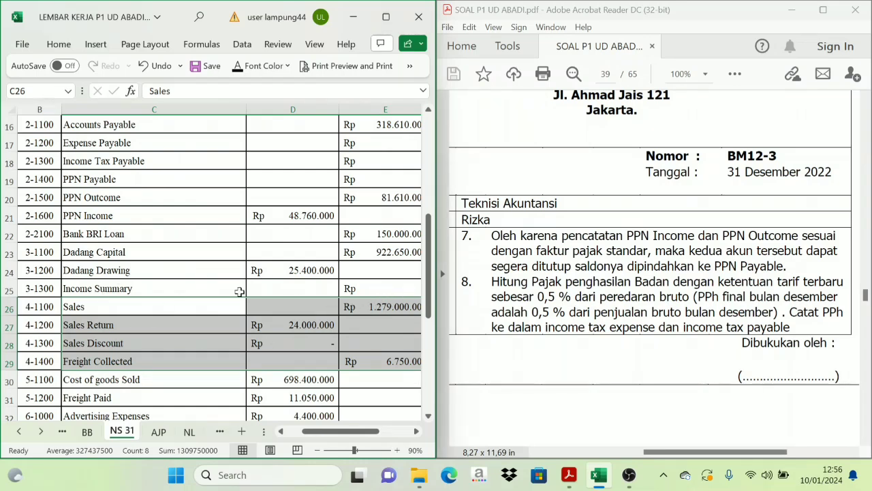
click(385, 309)
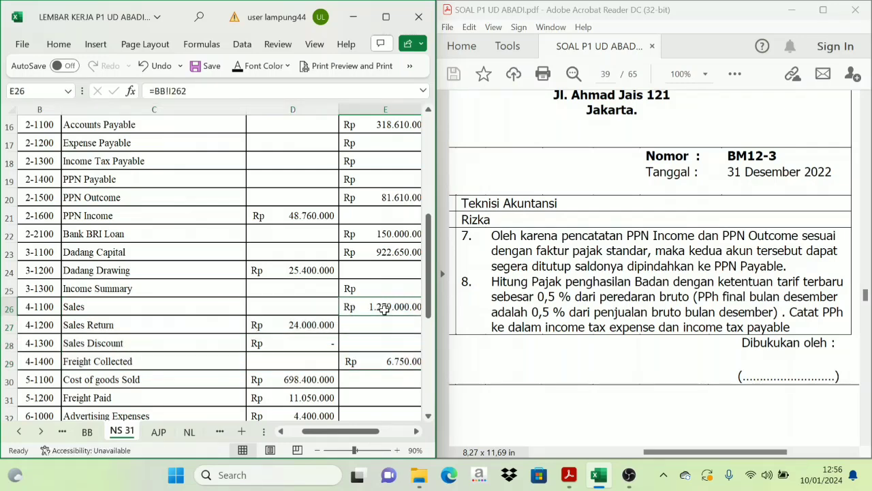
click(303, 325)
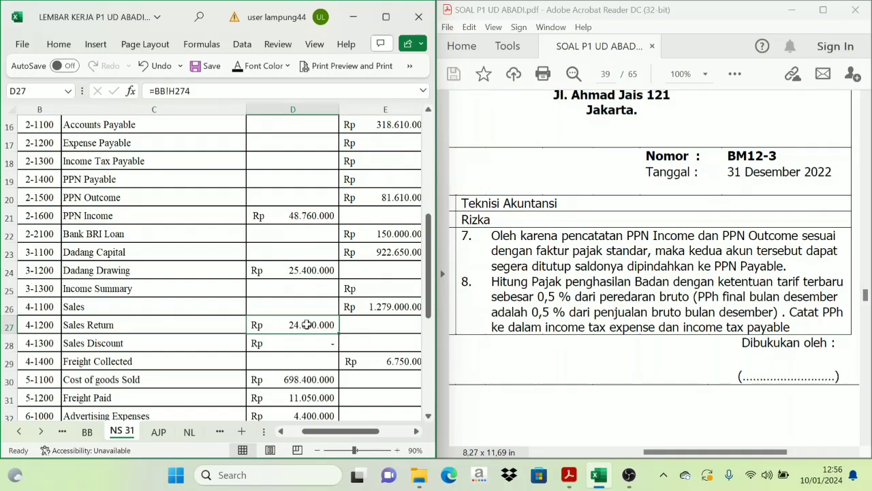
click(360, 362)
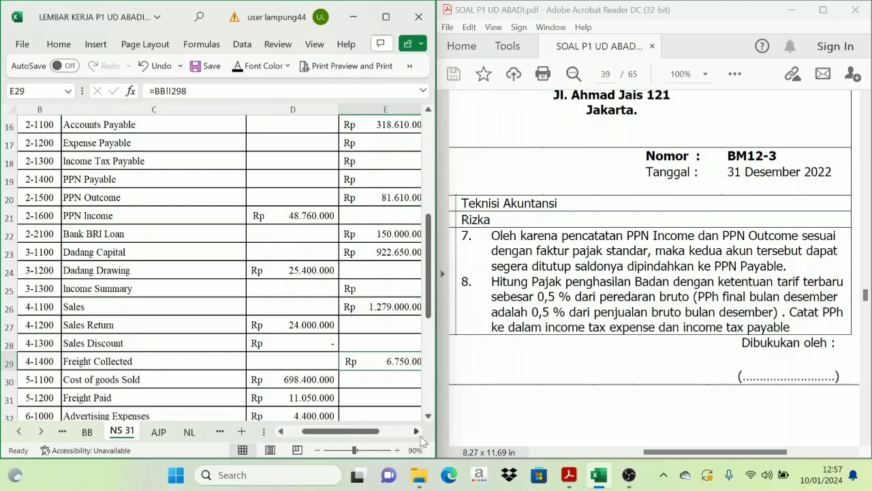
- Calculate the income tax in G27 of the NS 31 sheet with the formula =0,5%*(E26-D27+E29)
click(417, 431)
click(416, 431)
click(300, 329)
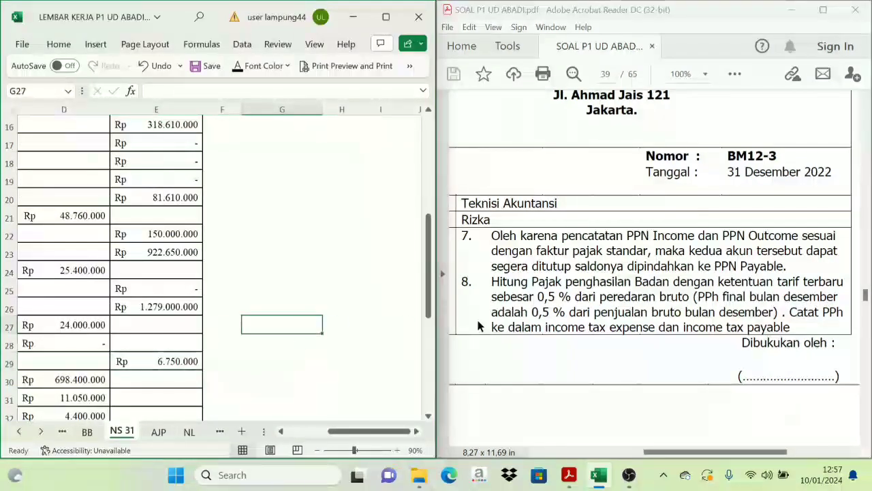
text(=0,5%*()
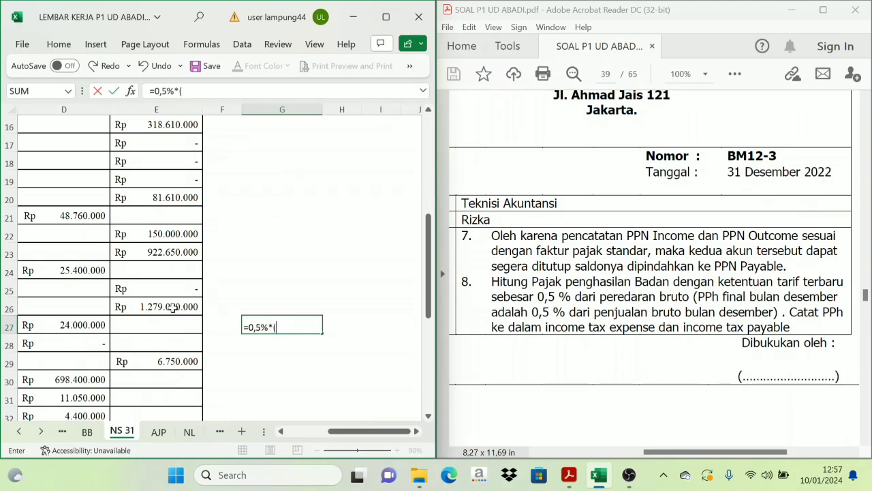
click(173, 308)
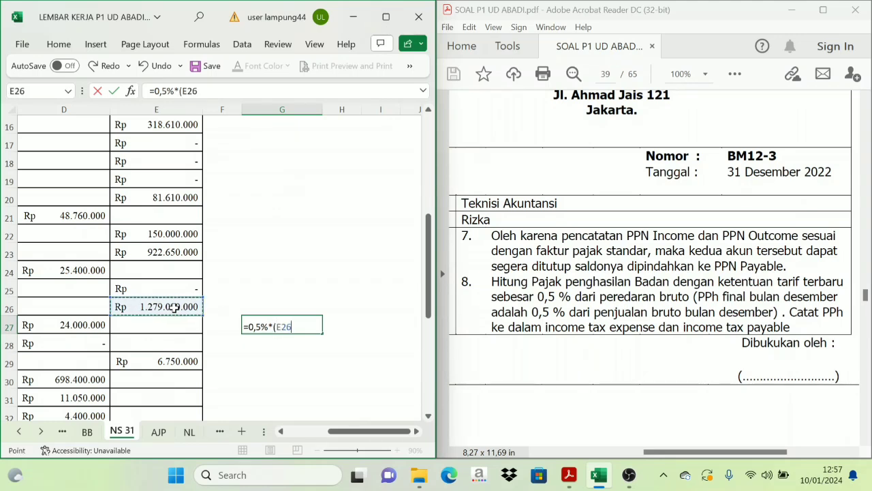
text(+)
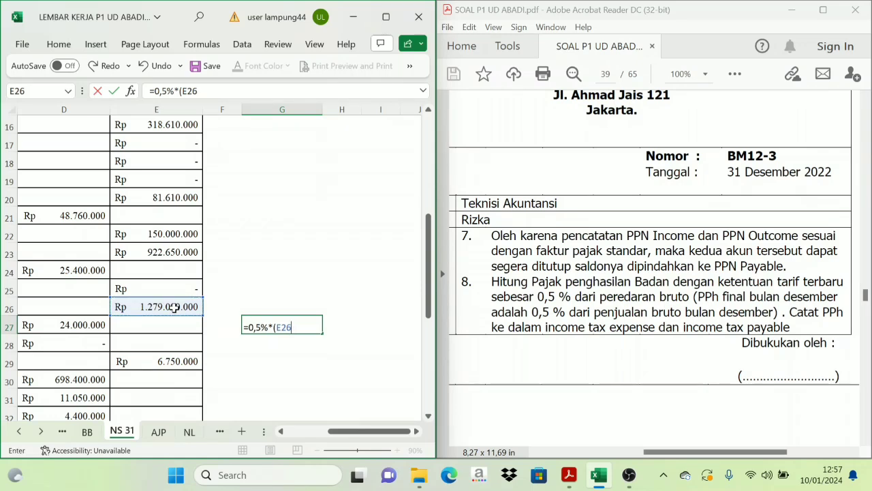
click(83, 325)
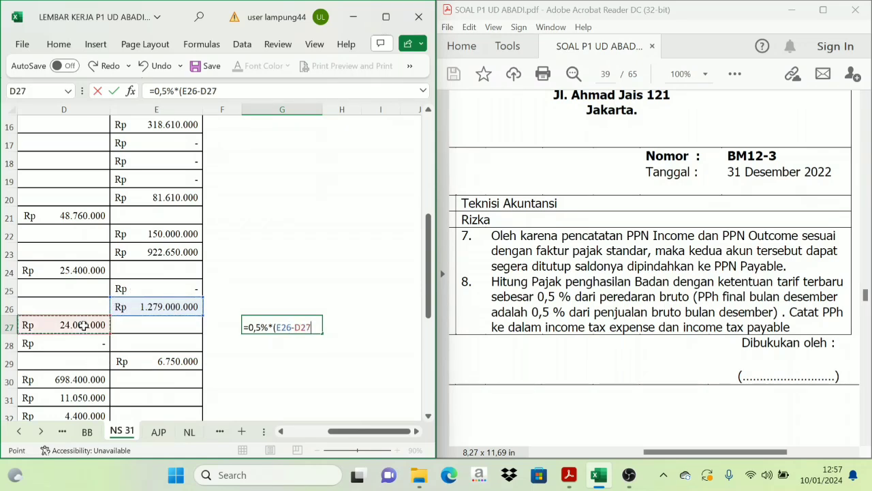
text(+)
click(174, 361)
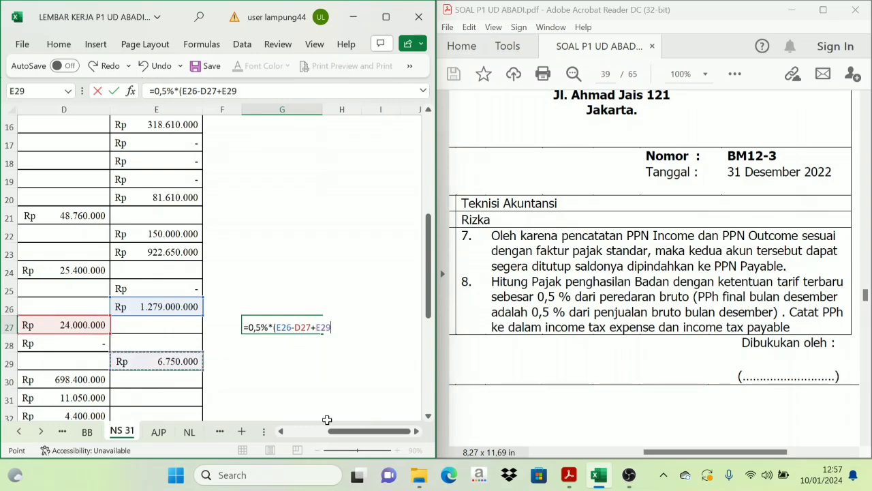
mouse_move(366, 432)
mouse_down()
mouse_move(344, 445)
mouse_move(366, 448)
mouse_up()
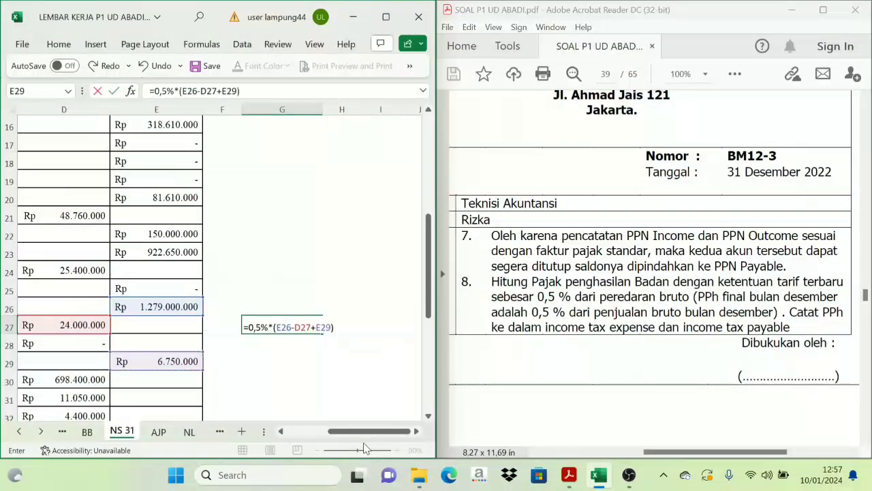
key(Return)
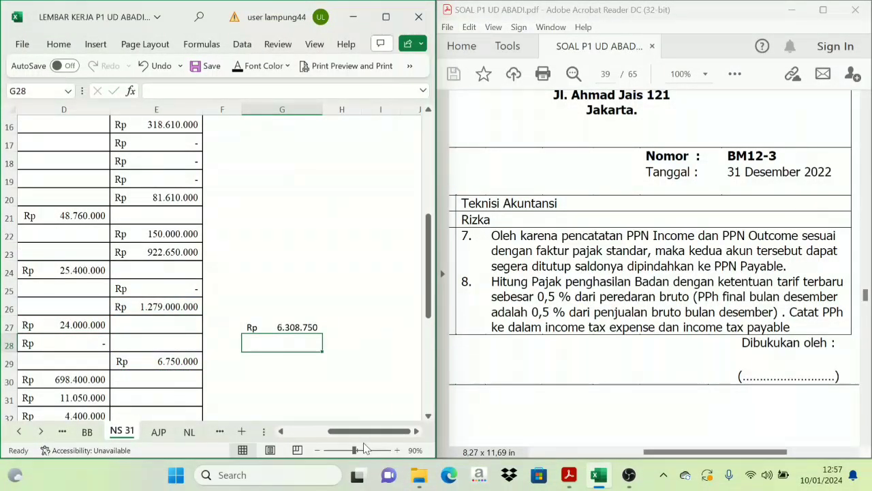
click(306, 325)
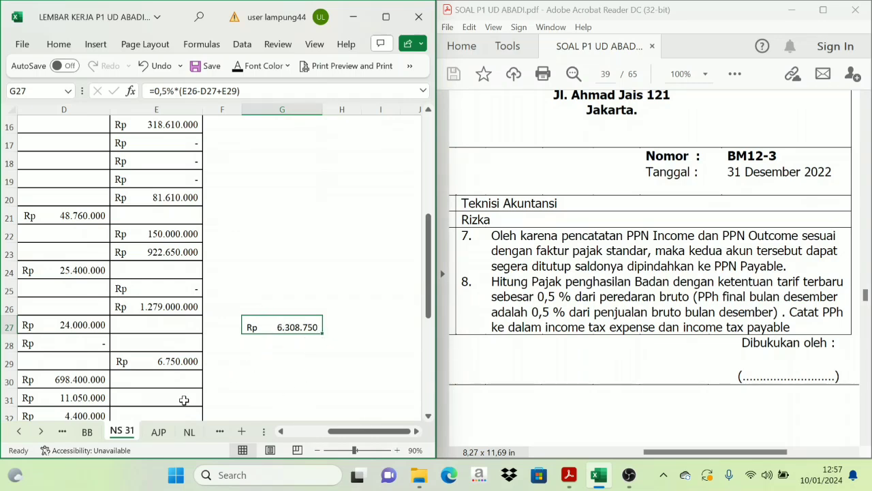
- Show Income Tax Expense (9-1300) and Income Tax Payable (2-1300) in rows 29 and 30 of the AJP sheet using black font
click(159, 430)
drag(330, 431, 319, 438)
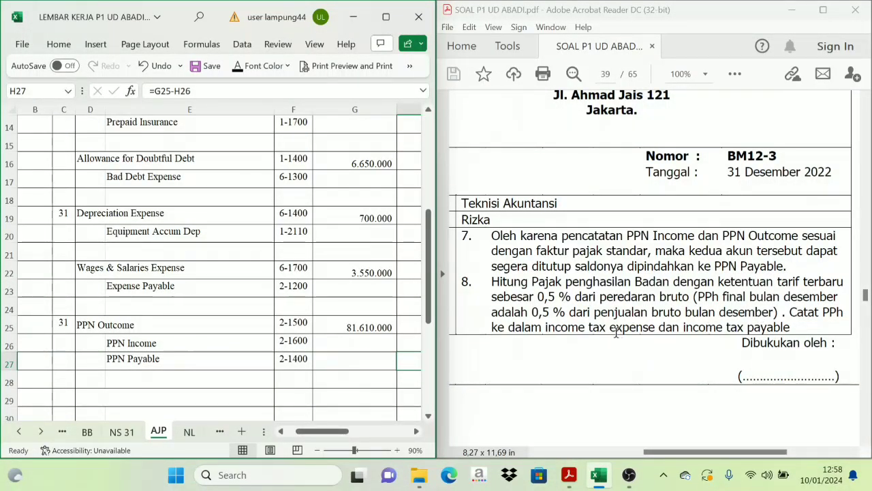
scroll(600, 331, down, 1)
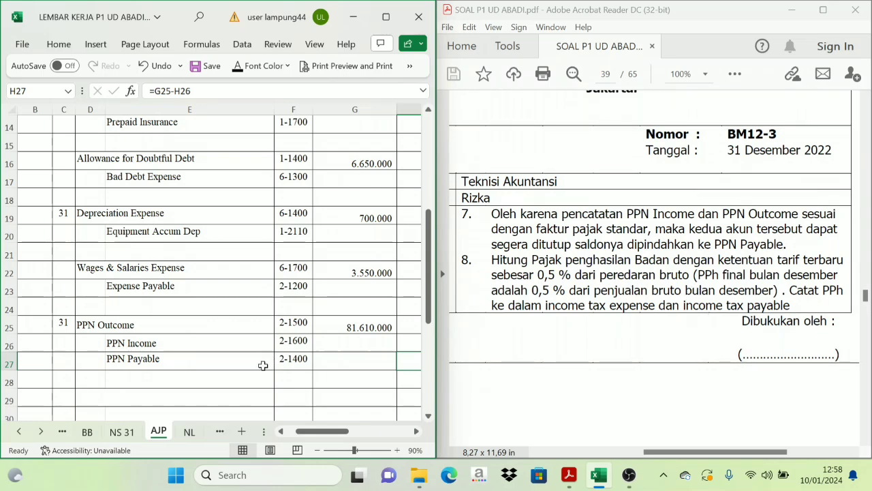
scroll(210, 356, down, 1)
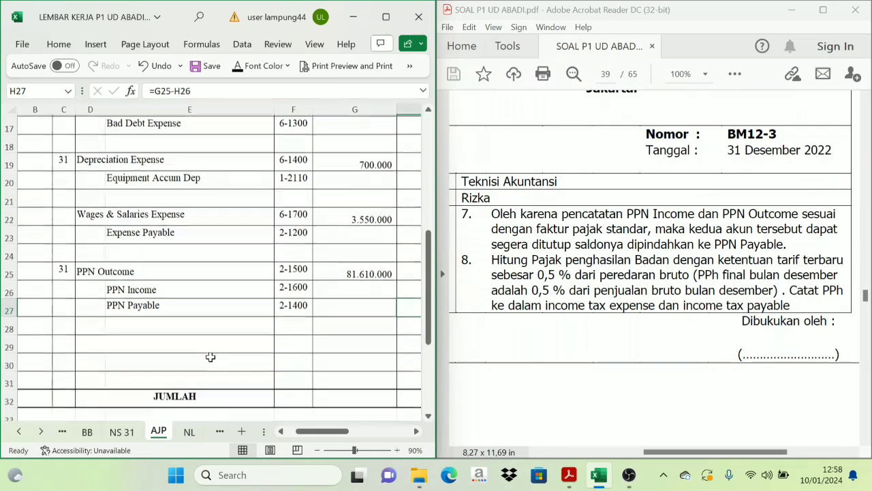
click(91, 340)
drag(90, 339, 188, 352)
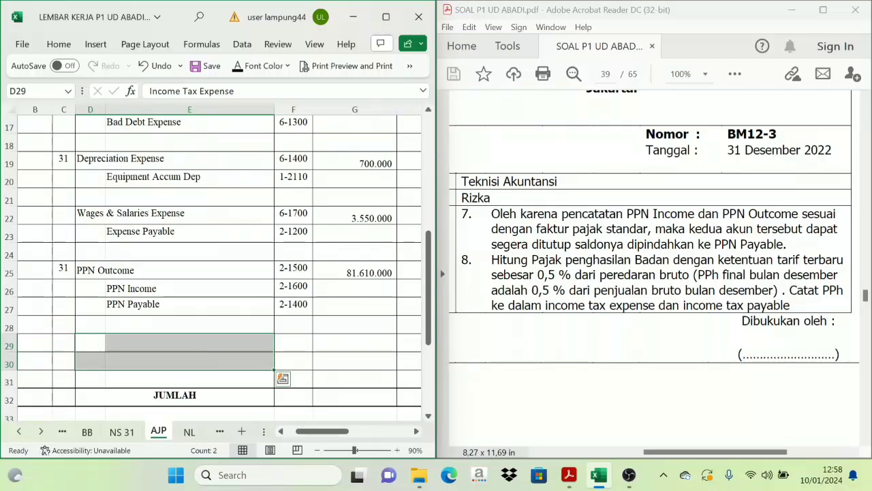
click(235, 70)
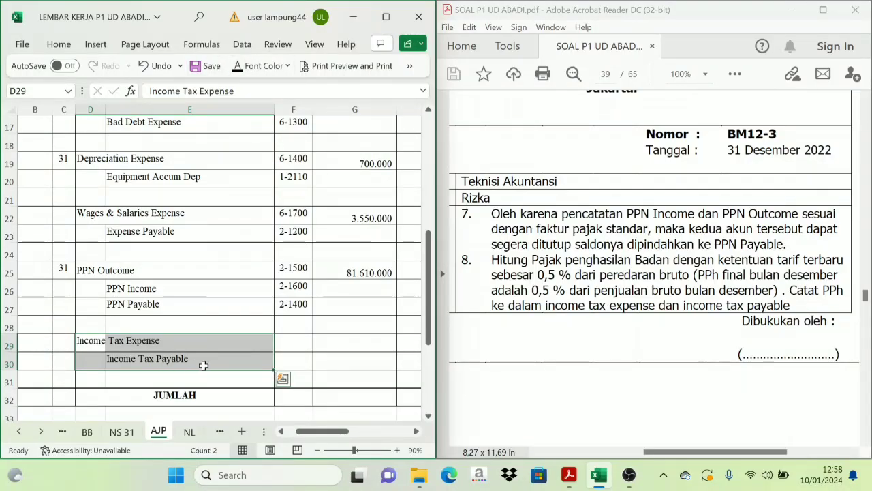
drag(291, 347, 293, 358)
click(236, 66)
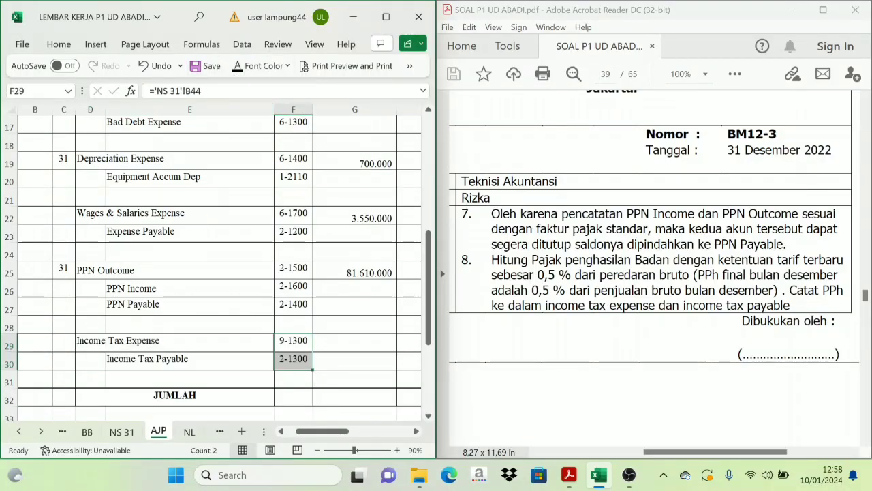
- Show the income tax debit in G29 as =0,5%*('NS 31'!E26+'NS 31'!E29-'NS 31'!D27) and the credit in H30 as =G29, in black font
click(342, 341)
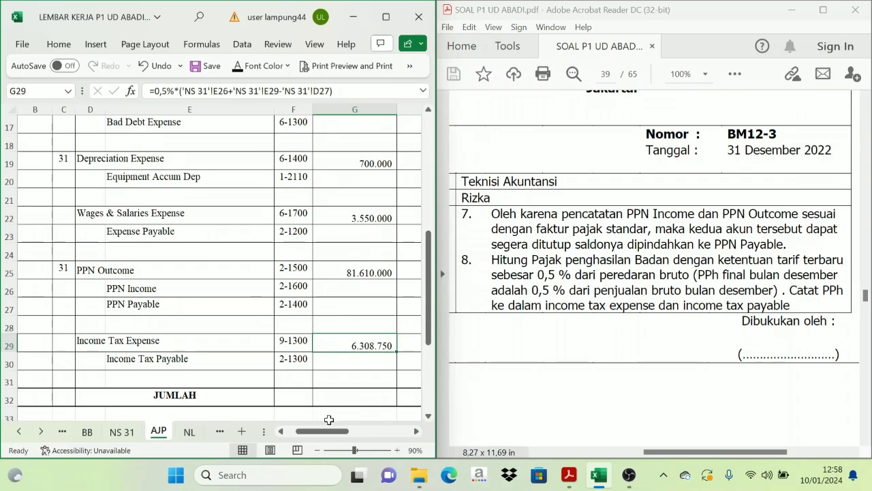
drag(328, 431, 358, 439)
click(346, 369)
text(=G29)
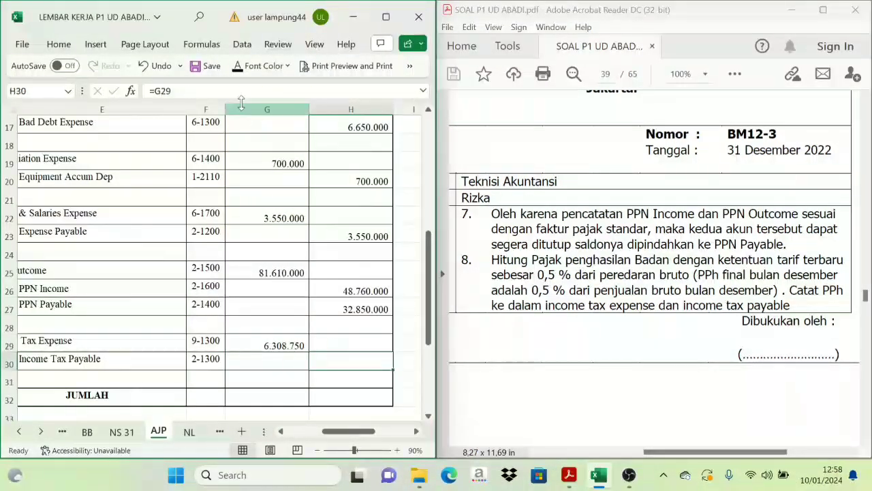
key(ctrl+Return)
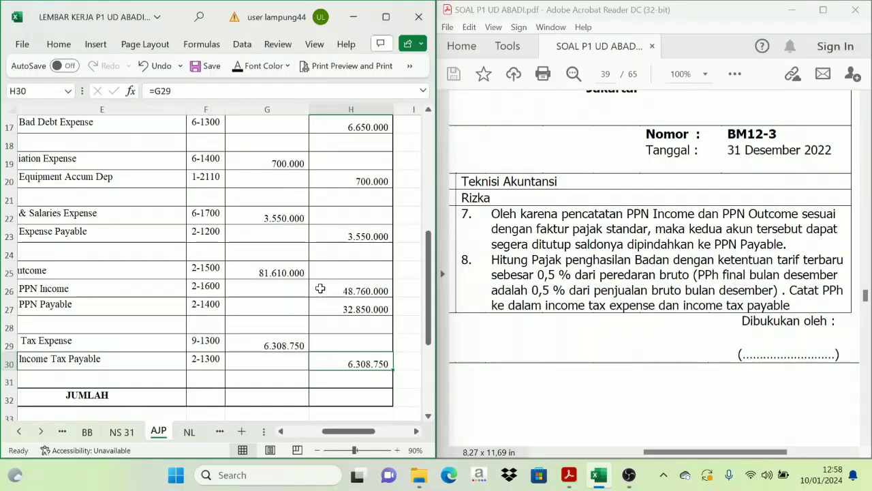
- Review the whole December adjusting journal in a maximized window, from the Store Supplies entry down to the JUMLAH row
drag(343, 436, 324, 440)
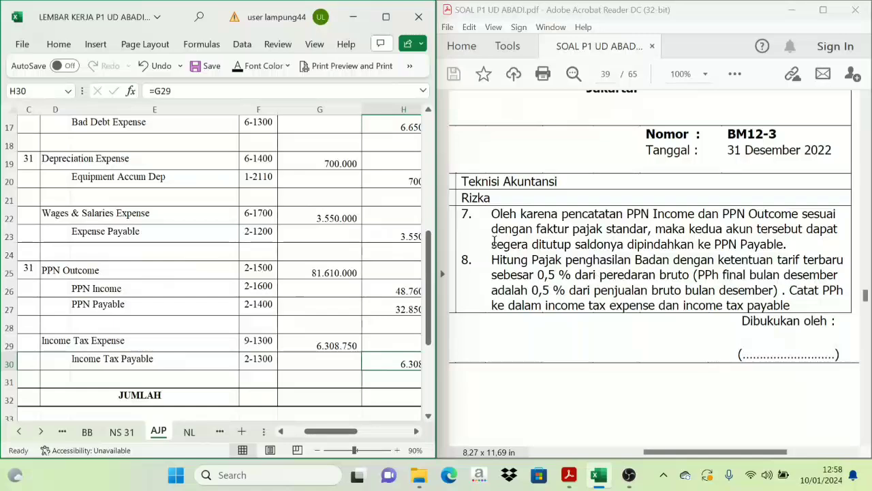
scroll(507, 247, down, 5)
scroll(615, 256, up, 6)
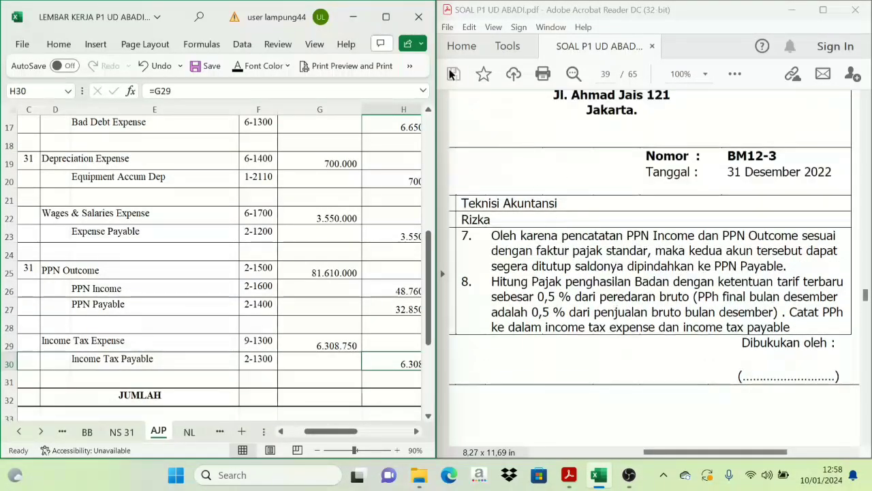
click(392, 17)
drag(731, 433, 690, 435)
scroll(497, 276, up, 5)
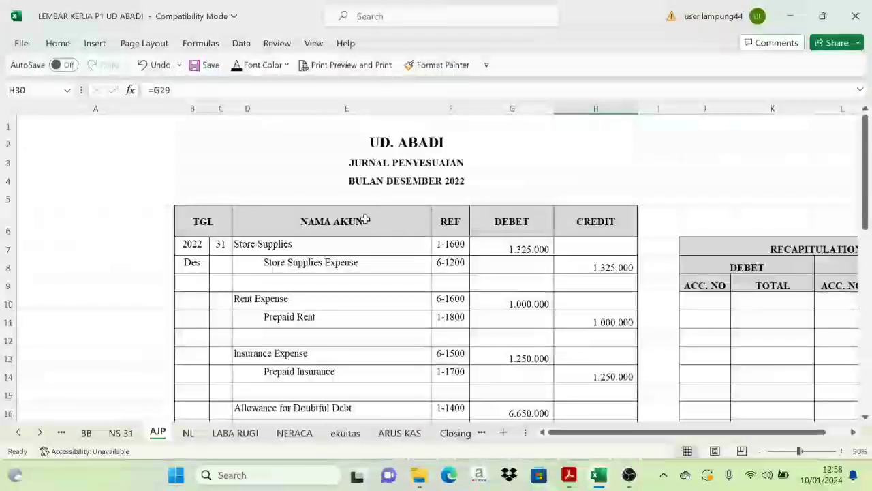
scroll(413, 298, down, 6)
scroll(418, 299, down, 1)
scroll(521, 283, up, 7)
scroll(518, 227, down, 7)
- Apply the black font colour to G32:H32 to show the JUMLAH totals calculated with =SUM(G7:G31) and =SUM(H7:H31)
drag(511, 302, 577, 299)
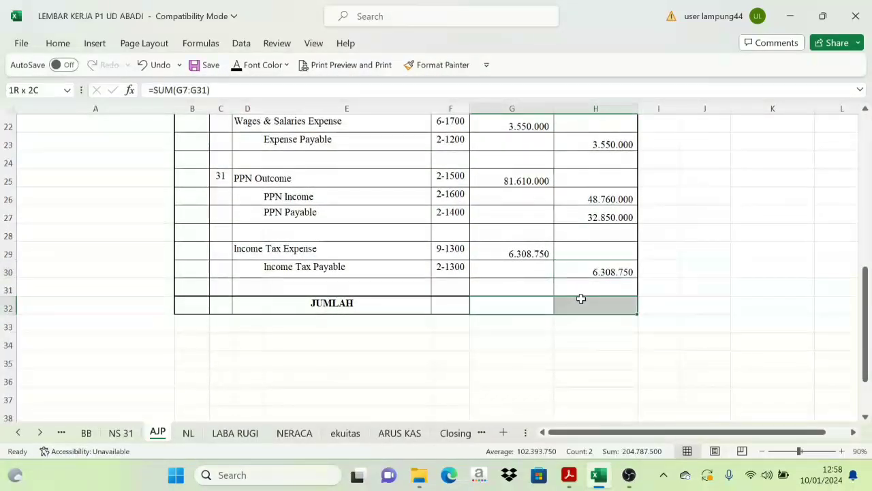
click(236, 66)
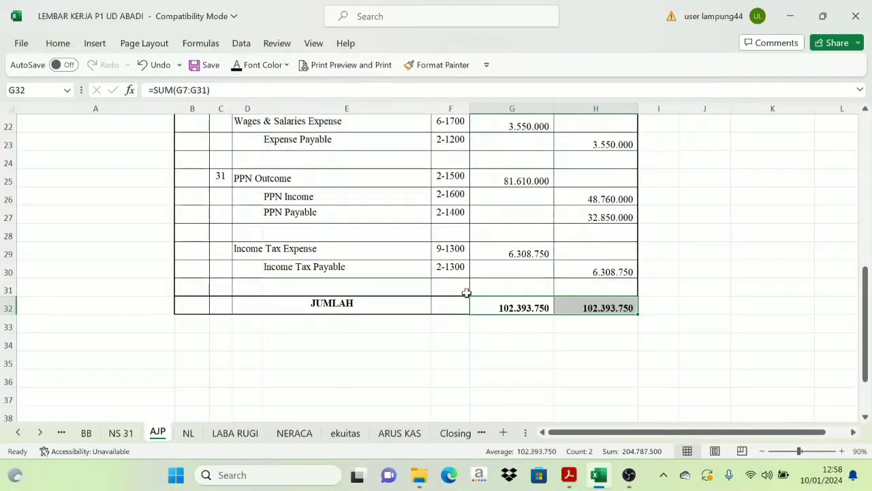
click(535, 341)
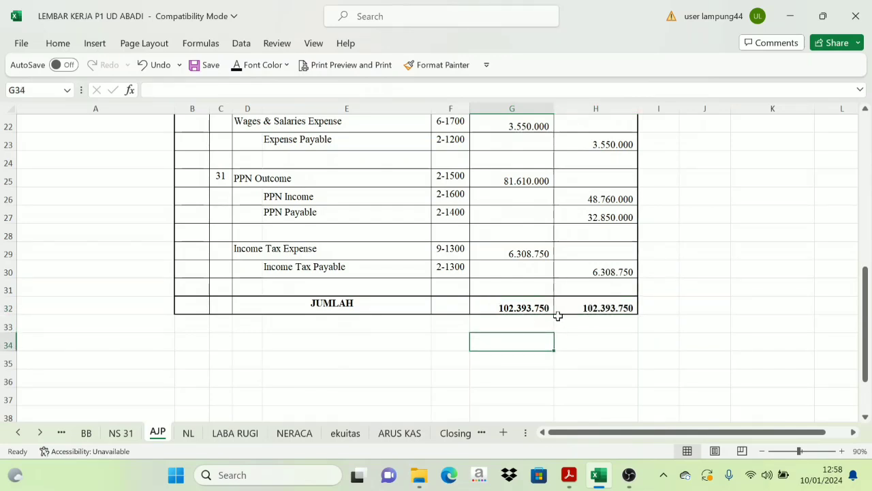
click(585, 308)
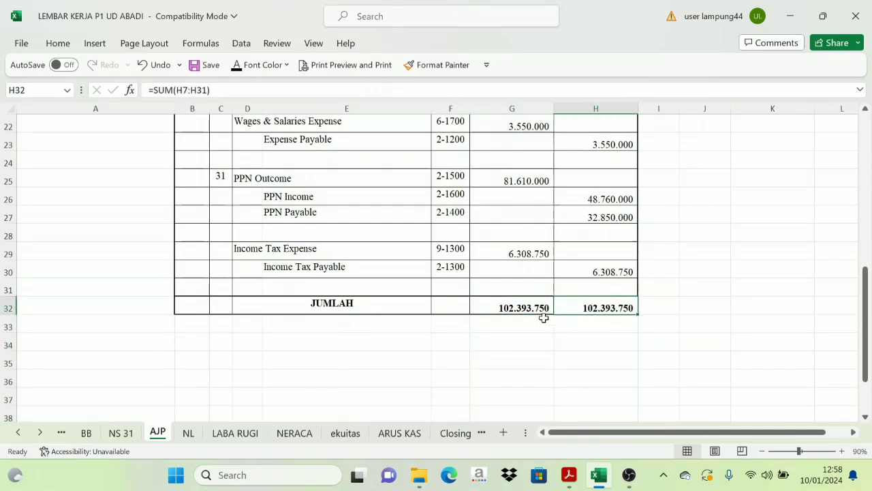
- Examine the recapitulation table beside the adjusting journal, including its debit and credit account number columns and totals
scroll(544, 317, up, 7)
scroll(566, 381, down, 2)
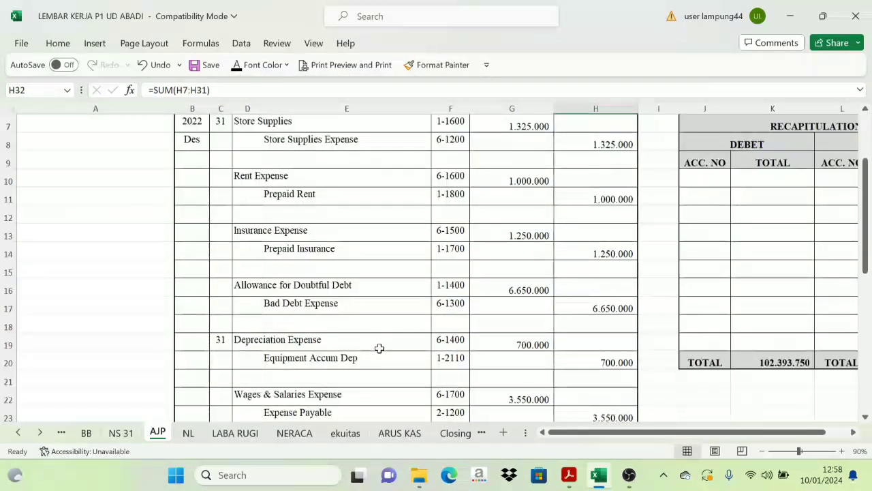
scroll(559, 409, up, 1)
scroll(709, 440, right, 3)
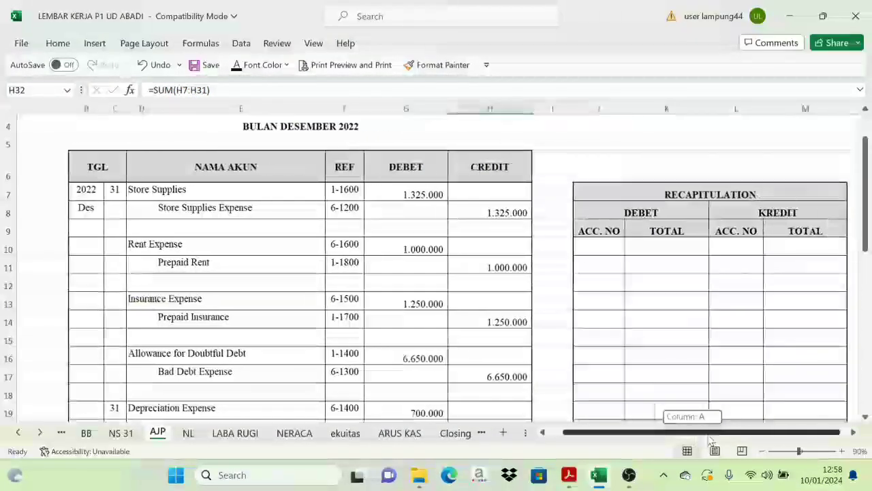
scroll(682, 381, down, 1)
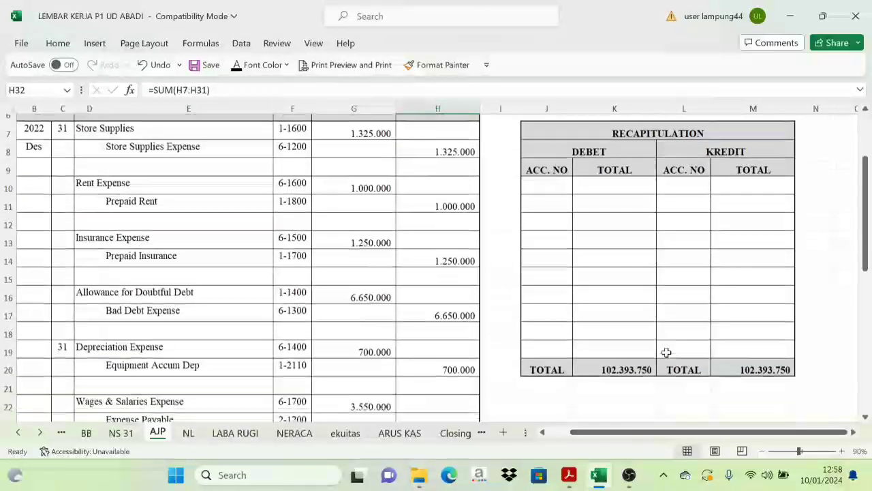
scroll(608, 201, up, 1)
scroll(609, 201, up, 1)
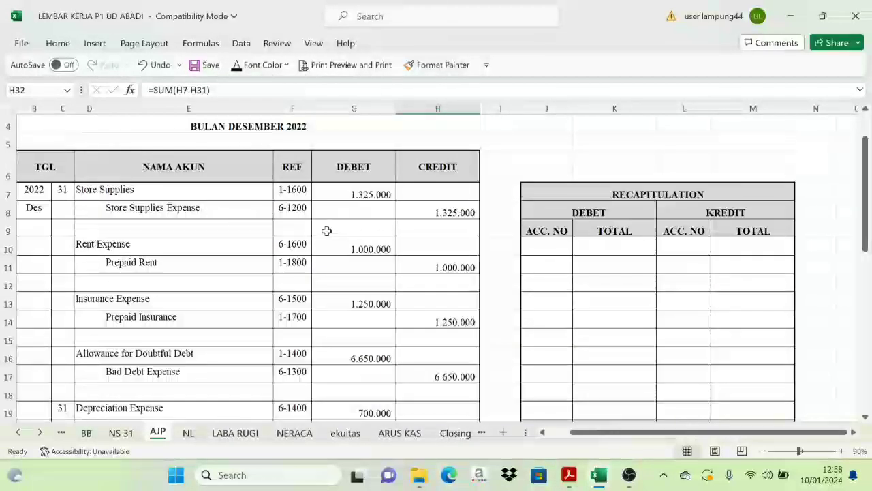
scroll(665, 260, up, 1)
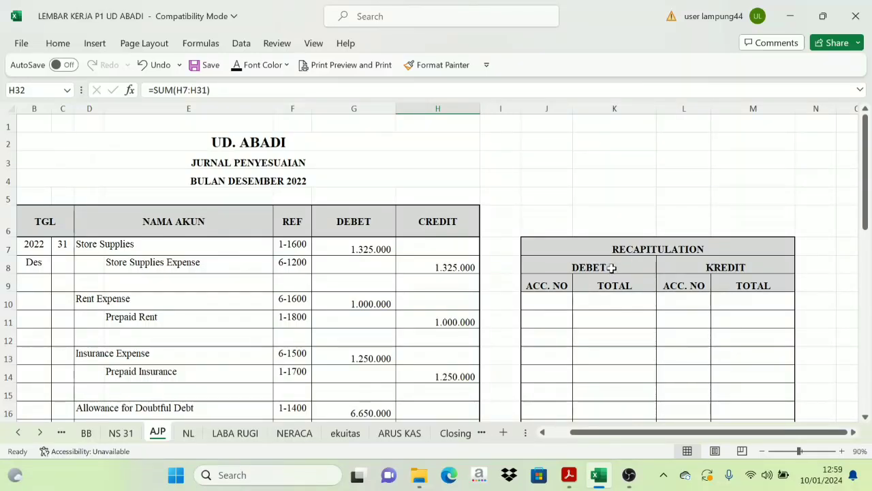
click(555, 300)
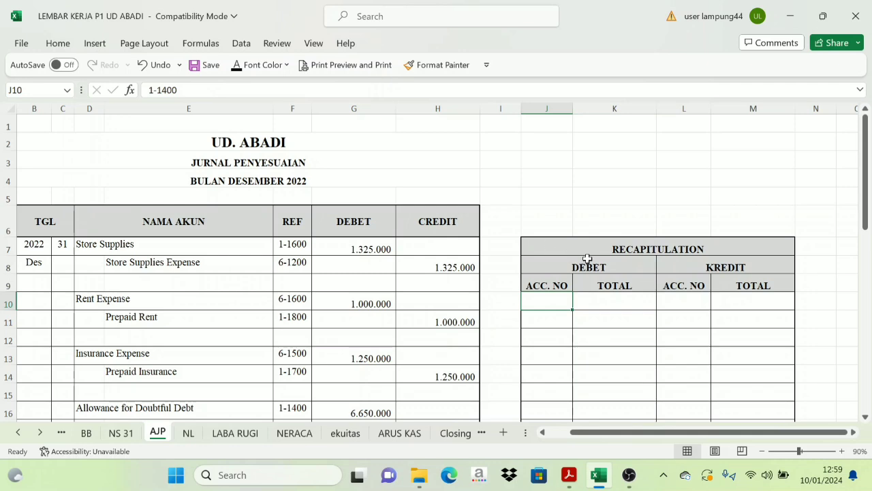
scroll(511, 292, down, 1)
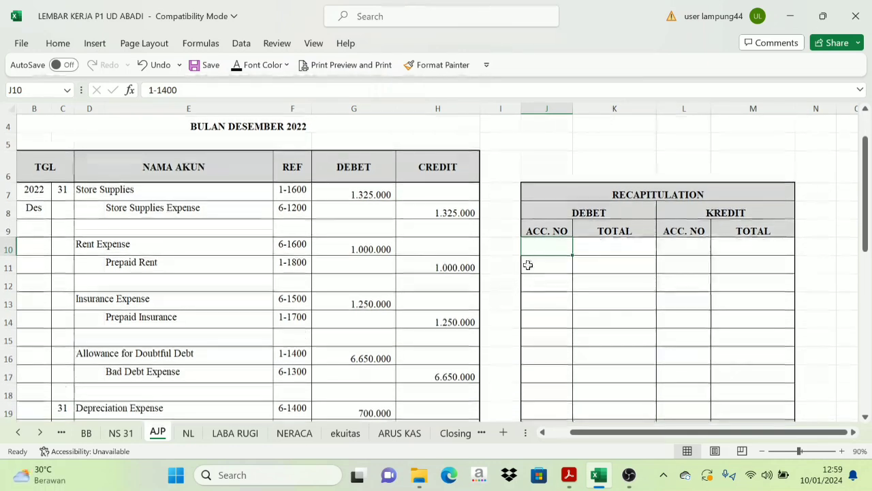
- Mark the debit account references in F7, F10, F13 and F16 of the adjusting journal with red font
click(308, 189)
click(286, 65)
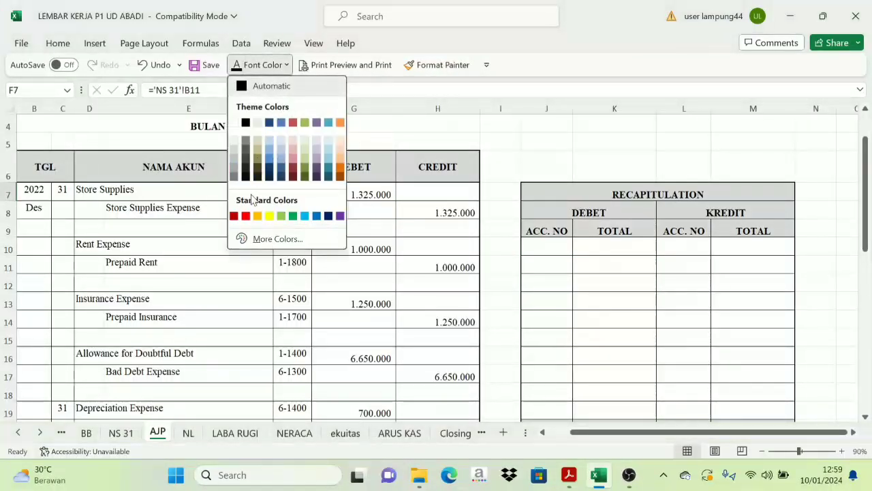
click(245, 216)
click(295, 246)
click(252, 65)
click(292, 301)
click(252, 65)
click(294, 354)
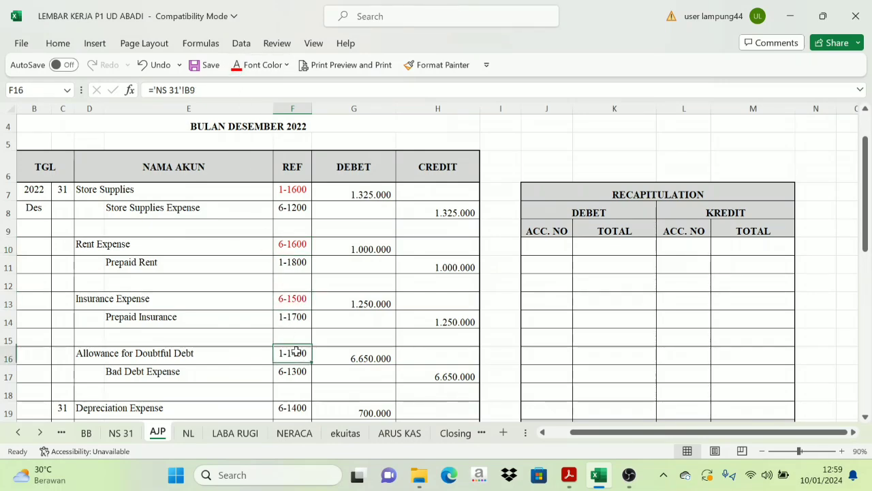
click(252, 64)
- Mark the debit account references in F19, F22 and F25 of the adjusting journal with red font
scroll(248, 179, down, 3)
click(276, 235)
click(235, 65)
click(290, 286)
click(238, 65)
click(286, 339)
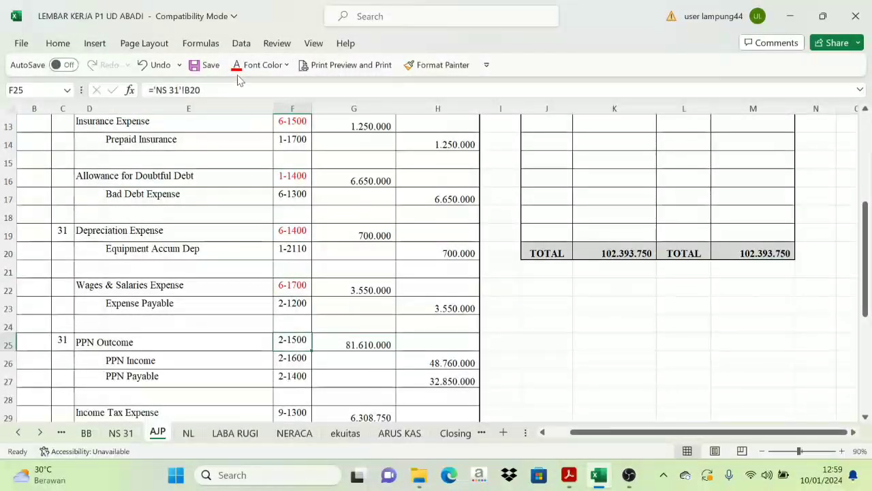
scroll(298, 253, up, 3)
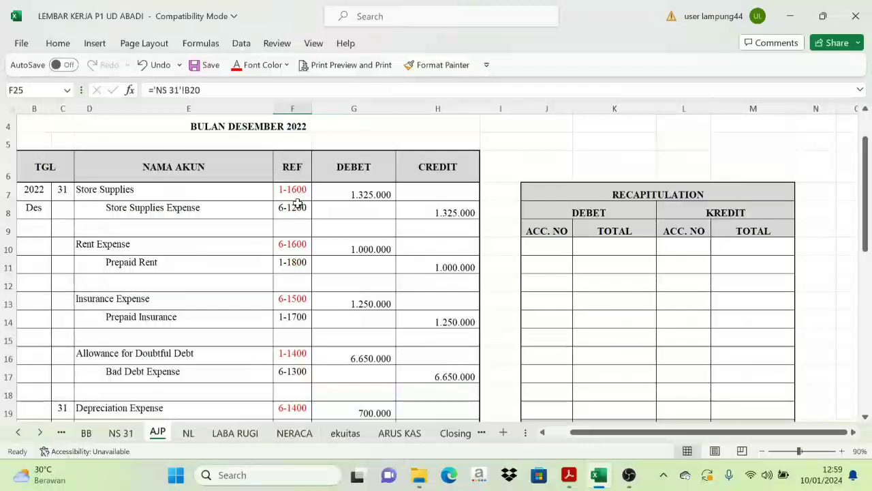
scroll(291, 267, down, 4)
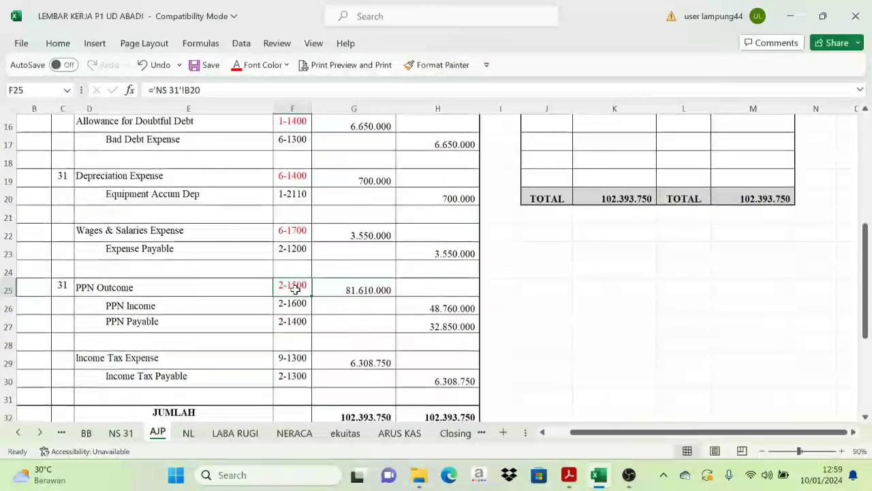
scroll(285, 272, up, 4)
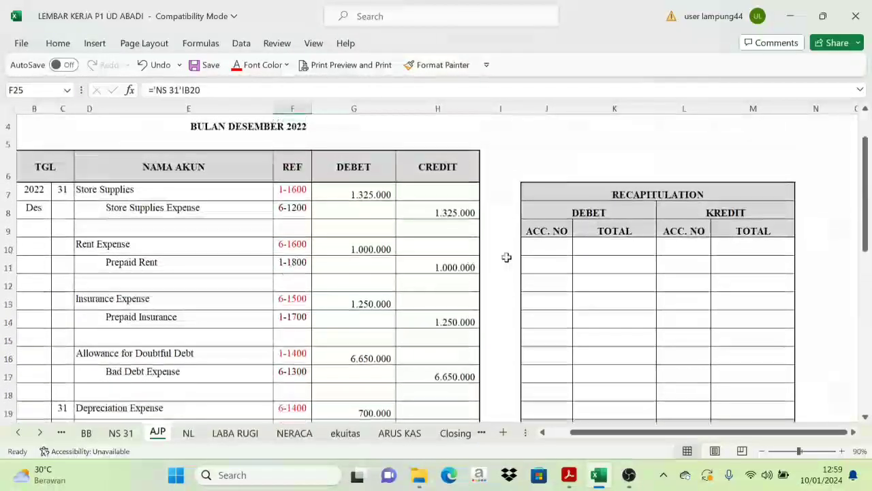
- Apply the automatic black font colour to J10:J19 to show the recapitulation's debit account numbers from 1-1400 to 9-1300
scroll(549, 238, down, 1)
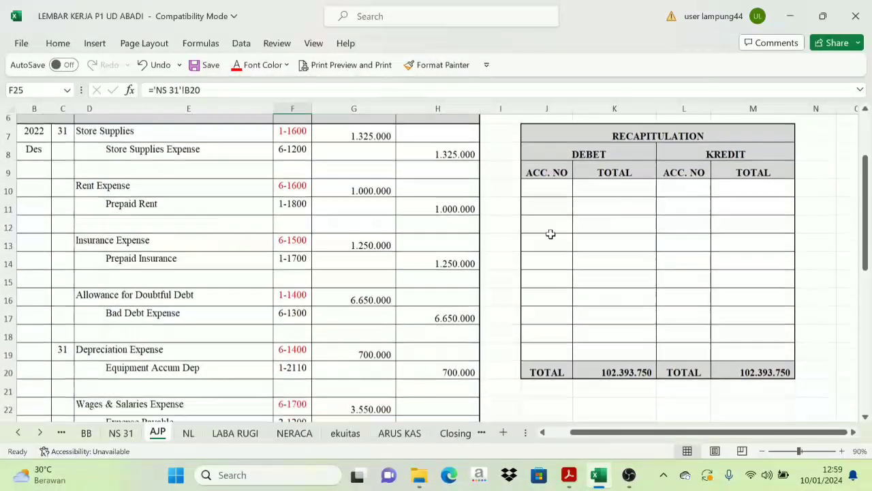
drag(551, 179, 546, 338)
click(287, 66)
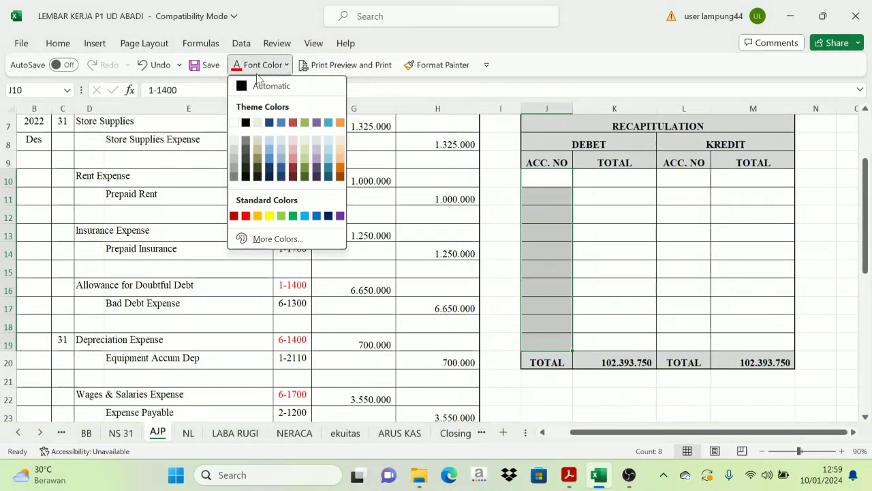
click(252, 84)
click(594, 230)
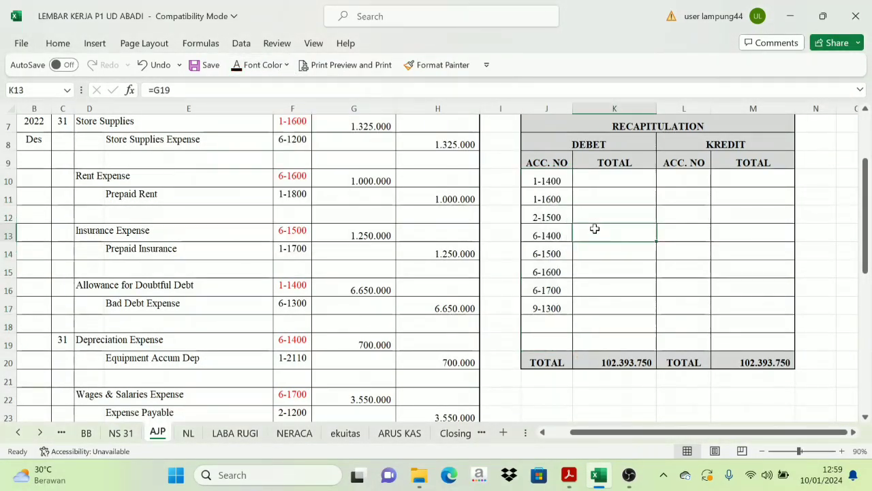
- Check the order of the debit account numbers in J10 to J16 of the recapitulation
click(551, 182)
click(548, 199)
click(548, 217)
click(548, 235)
click(548, 254)
click(550, 272)
click(549, 287)
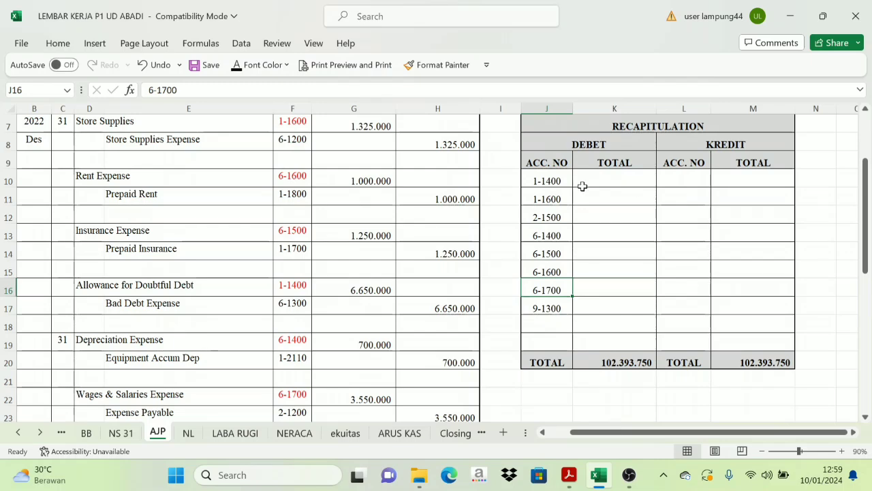
- Apply the black font colour to L10:L19 to show the recapitulation's credit account numbers from 1-1700 to 6-1300
scroll(310, 225, up, 1)
click(296, 211)
click(288, 267)
click(293, 315)
scroll(307, 323, down, 1)
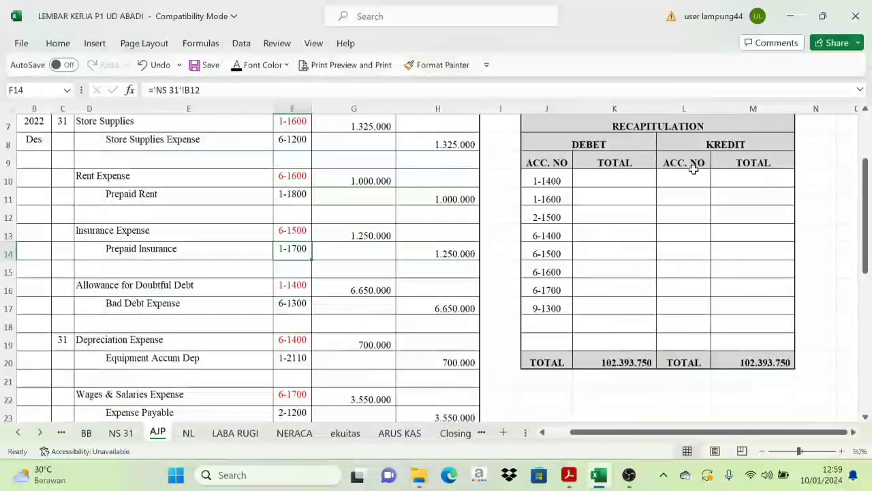
drag(684, 179, 683, 338)
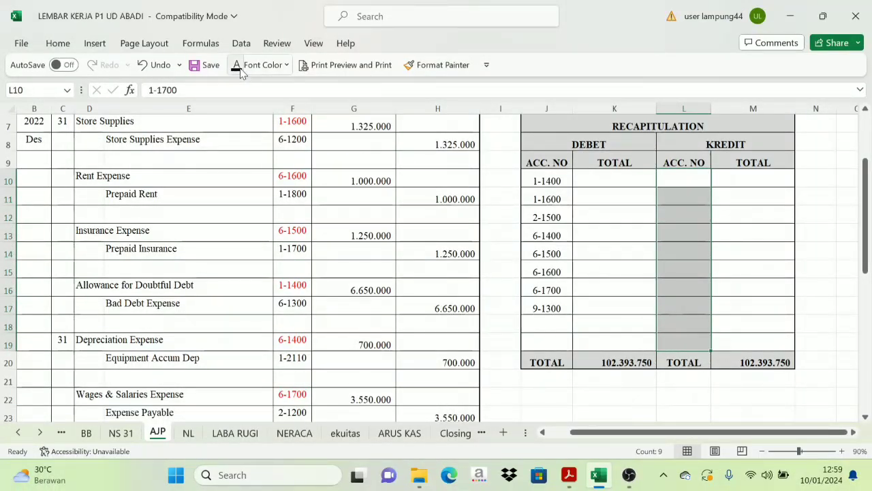
key(ctrl+v)
click(752, 282)
- Check the order of the credit account numbers in L10 to L18 of the recapitulation
click(684, 180)
click(684, 198)
click(684, 217)
click(685, 236)
click(685, 254)
click(685, 271)
click(684, 290)
click(685, 308)
click(685, 326)
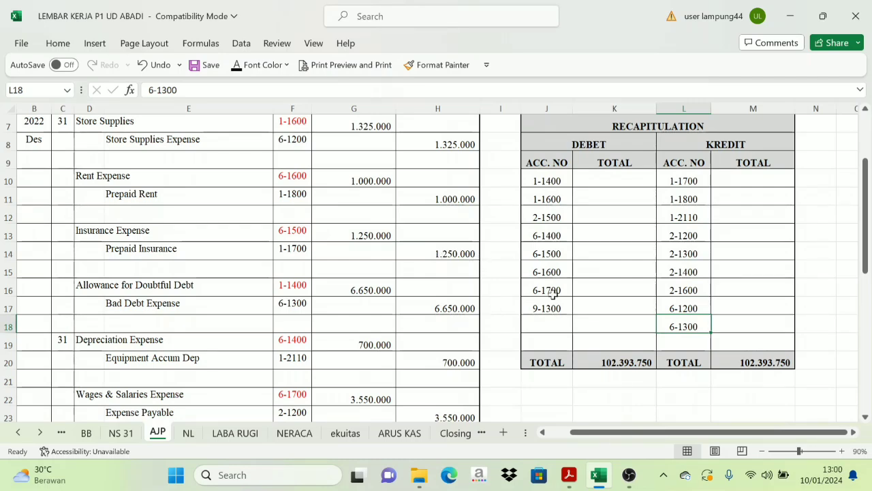
- Trace account 1-1400 to its debit amount in G16 and show the linked total in K10 with black font
scroll(586, 287, up, 1)
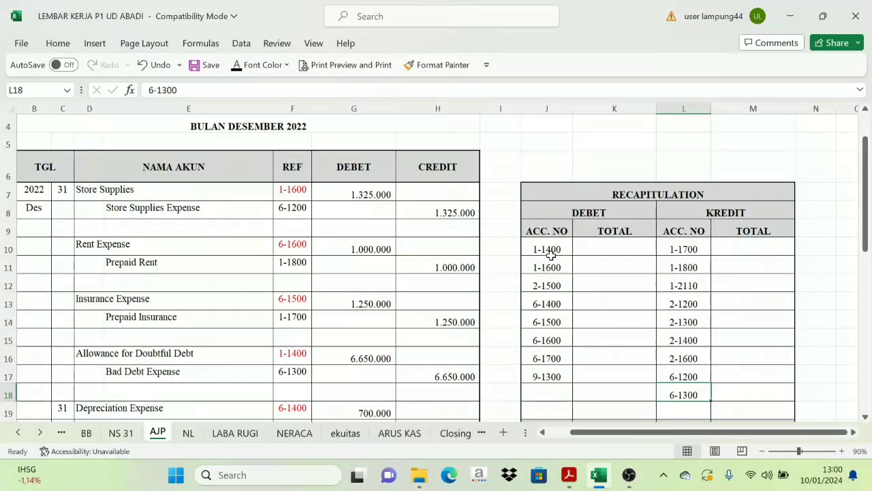
scroll(288, 247, down, 2)
click(288, 234)
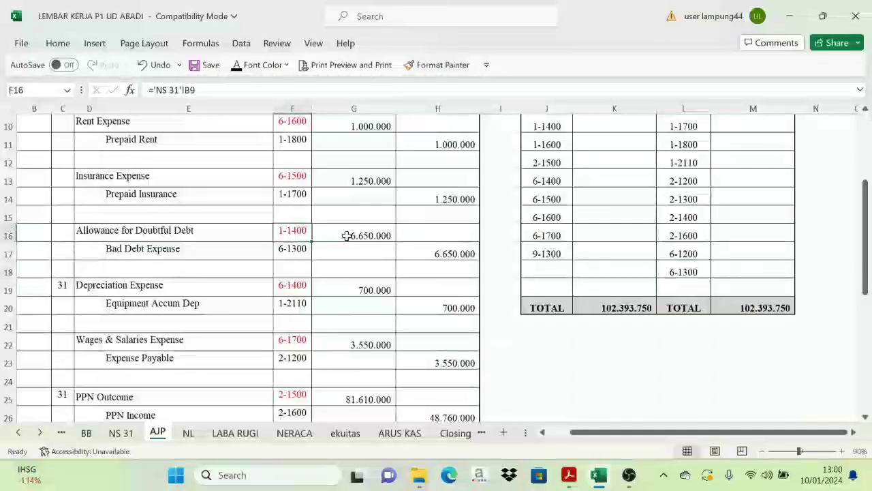
click(344, 235)
scroll(604, 231, up, 1)
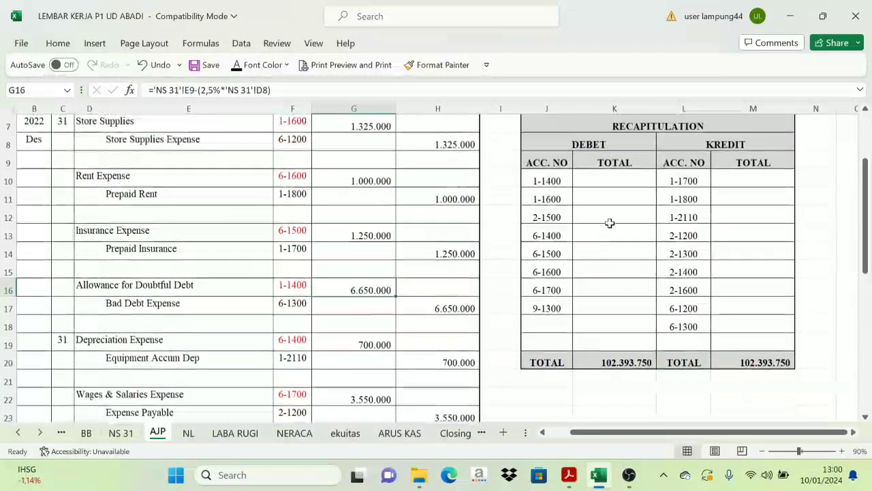
click(627, 181)
click(241, 69)
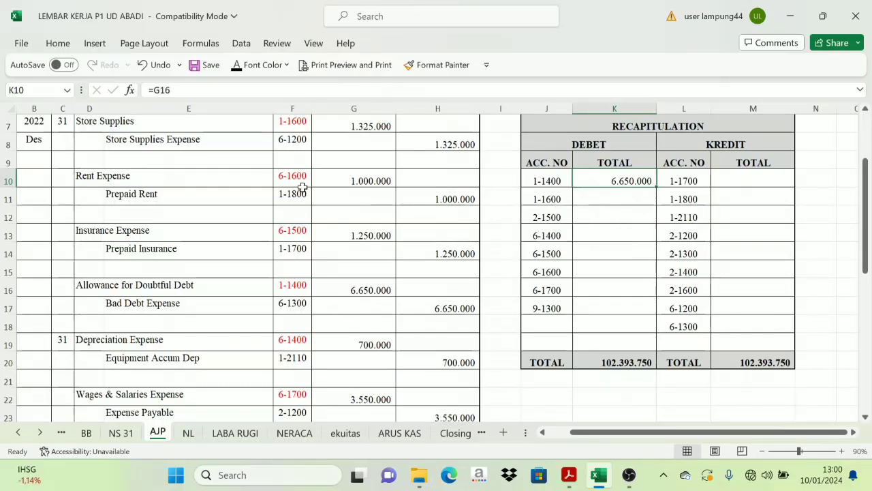
- Show the debit totals for 1-1600 in K11 and 2-1500 in K12 with black font, matching them to G7 and G25
click(303, 124)
click(360, 119)
click(603, 197)
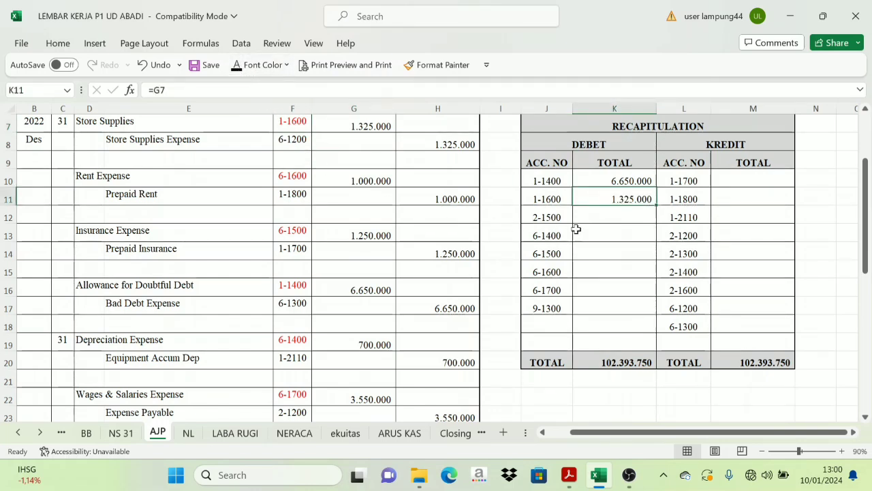
click(620, 217)
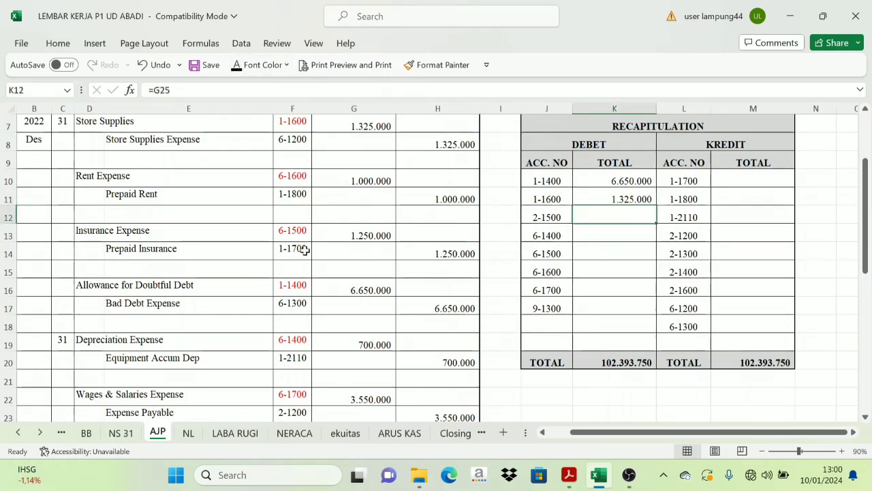
scroll(301, 375, down, 2)
click(355, 343)
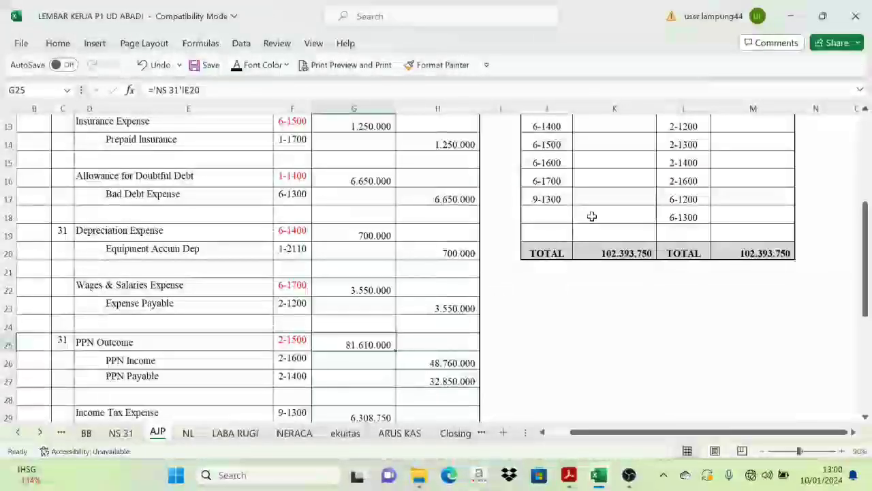
scroll(620, 157, up, 1)
click(621, 161)
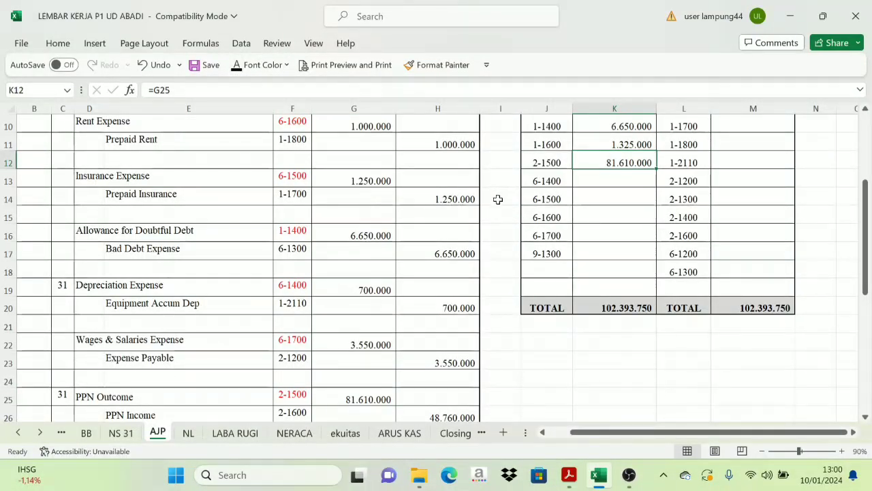
- Show the debit totals for 6-1400 in K13 and 6-1500 in K14 with black font, matching them to G19 and G13
click(590, 182)
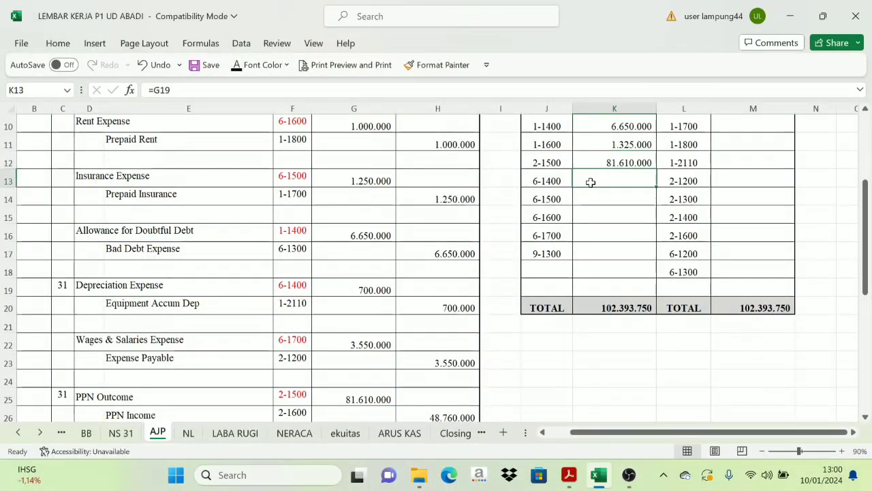
click(334, 293)
click(627, 175)
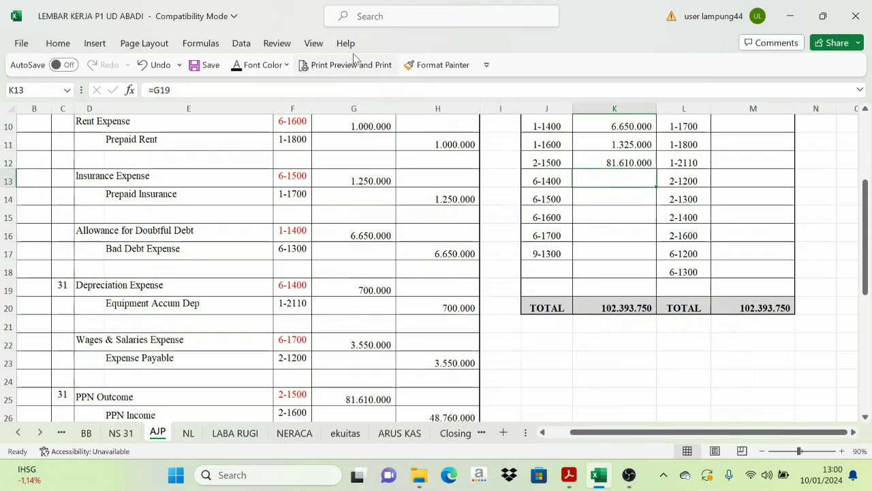
click(608, 199)
scroll(316, 379, up, 1)
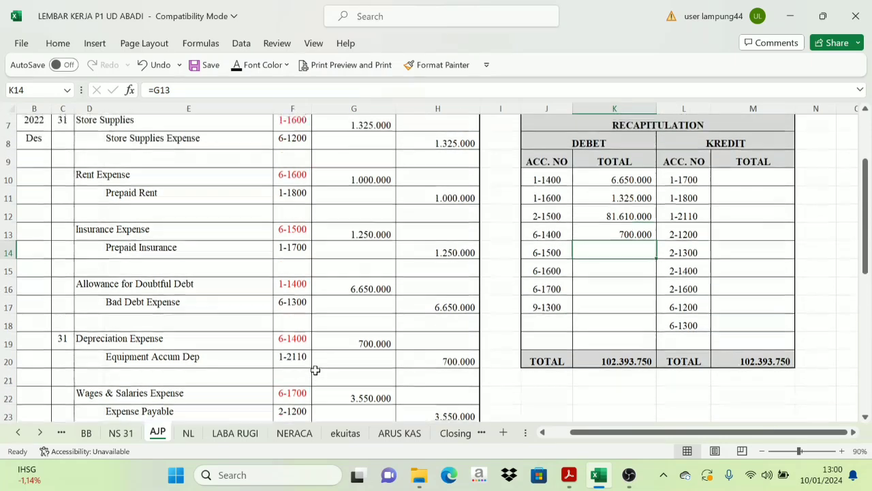
click(358, 236)
click(612, 250)
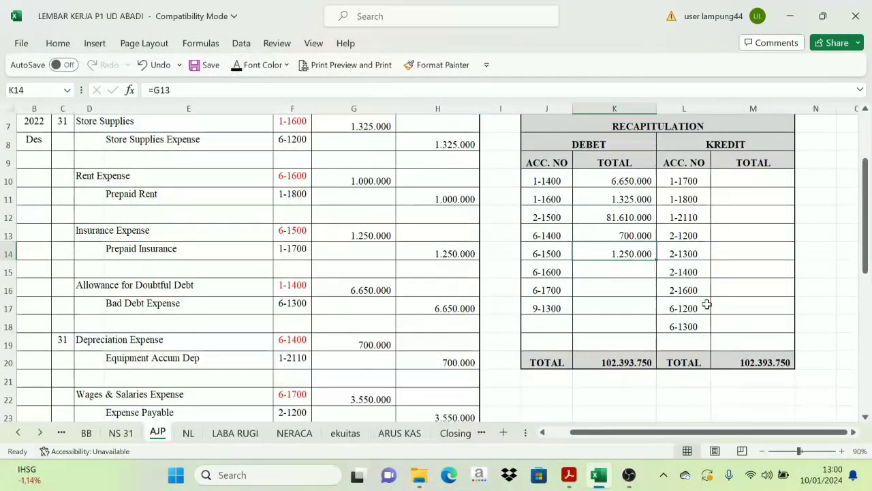
- Show the debit total for 6-1600 in K15 with black font, matching it to the Rent Expense amount in G10
click(617, 265)
click(353, 176)
click(616, 266)
click(239, 69)
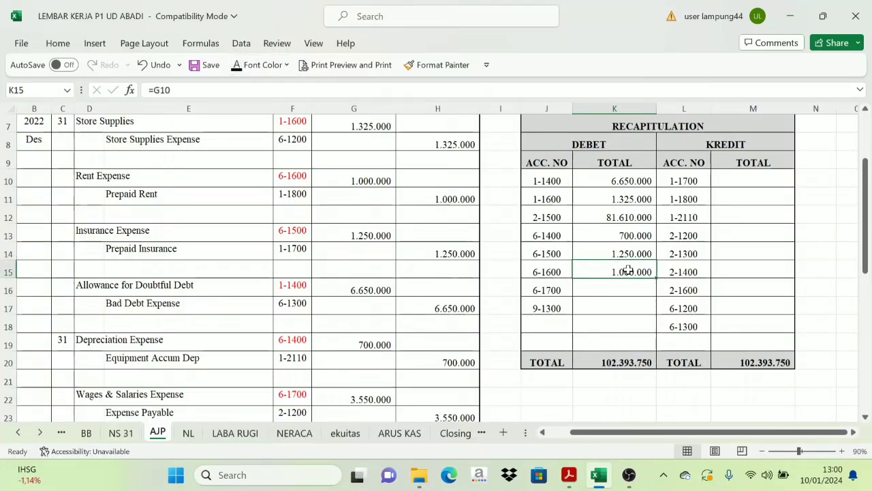
- Apply the black font colour to K10:M18 to show all remaining debit and credit totals of the recapitulation
drag(630, 181, 732, 330)
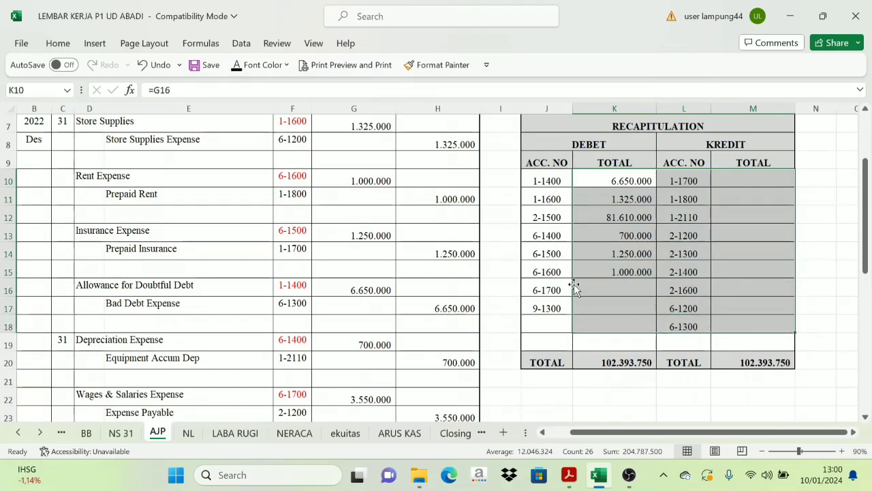
click(238, 65)
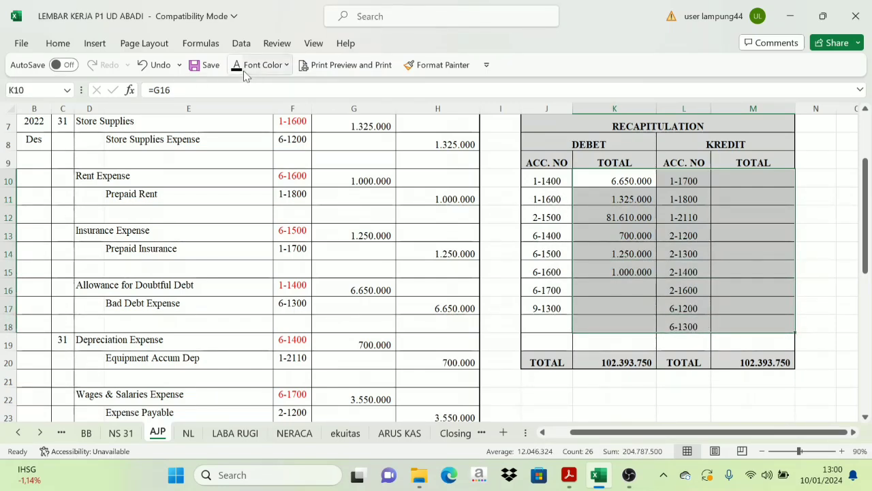
click(684, 217)
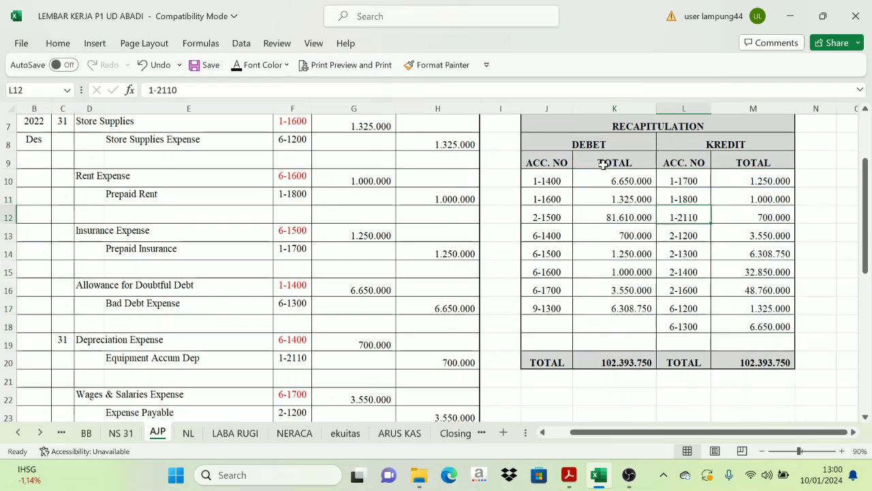
- Compare the recapitulation's debit and credit totals in row 20 with the adjusting journal's totals in G32 and H32
click(613, 362)
click(748, 356)
click(632, 346)
click(754, 355)
scroll(754, 355, down, 5)
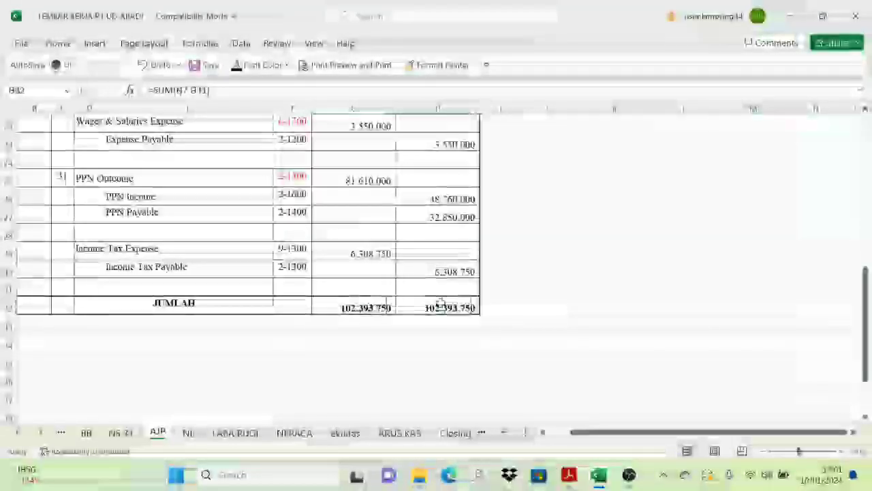
click(372, 307)
click(443, 308)
scroll(538, 300, up, 7)
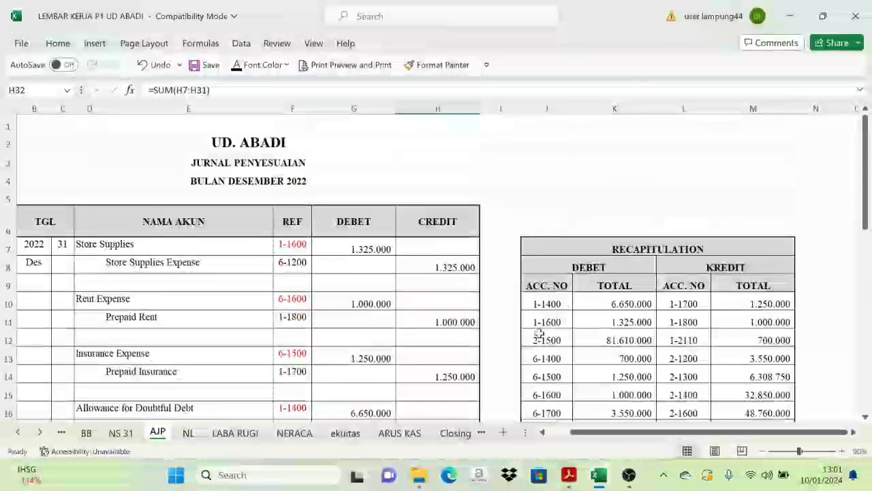
drag(599, 440, 567, 438)
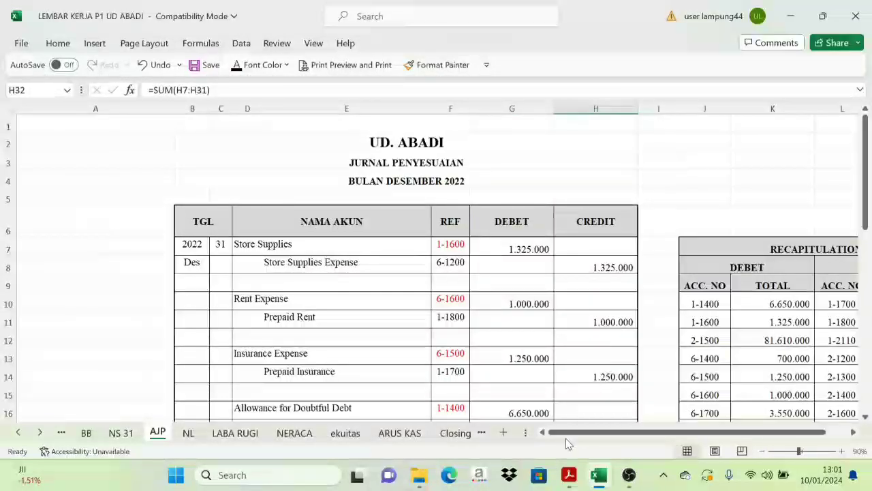